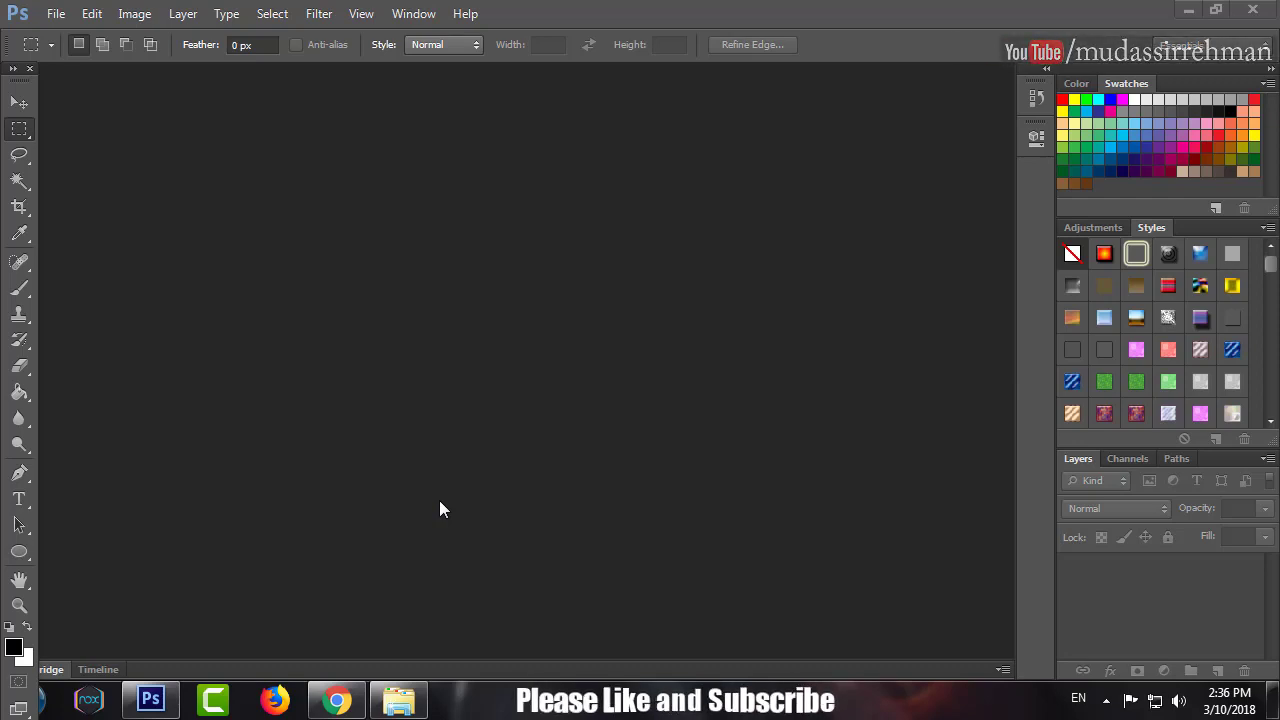
# Create a blank 1280×720 white document, convert its Background to Layer 0, and open the D: drive folder.
pyautogui.hotkey('ctrl', 'n')
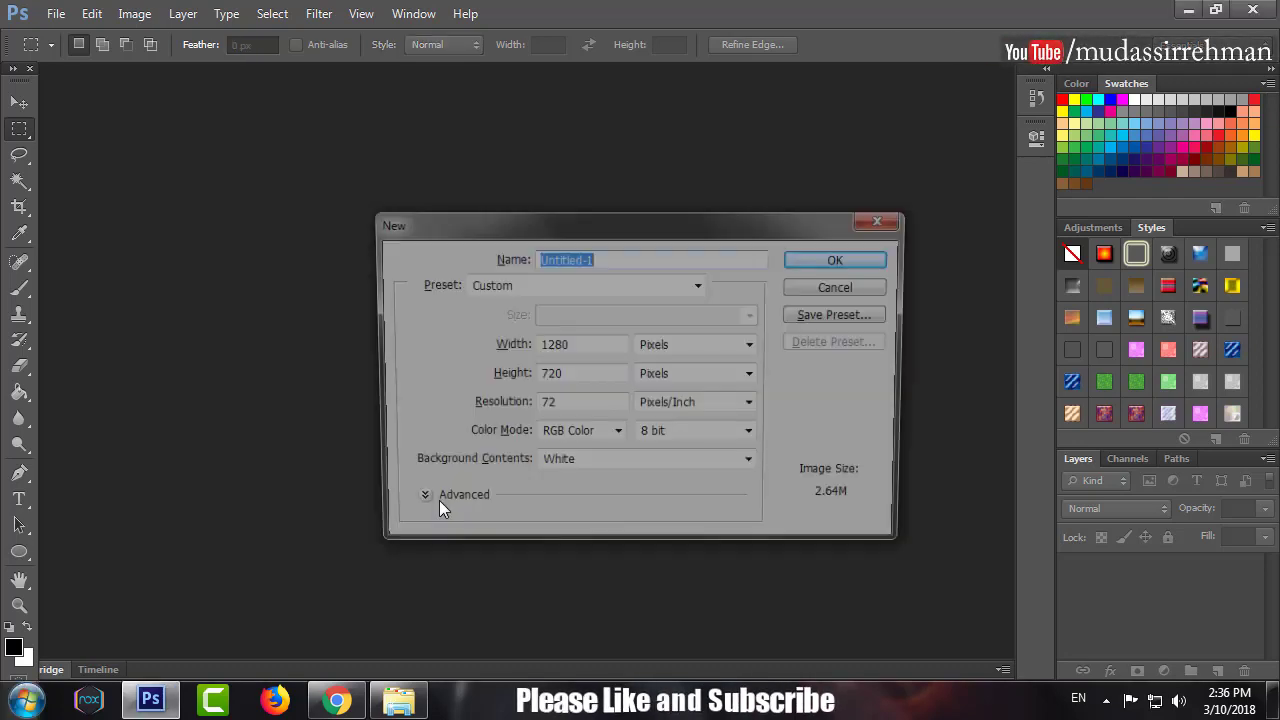
pyautogui.press('Return')
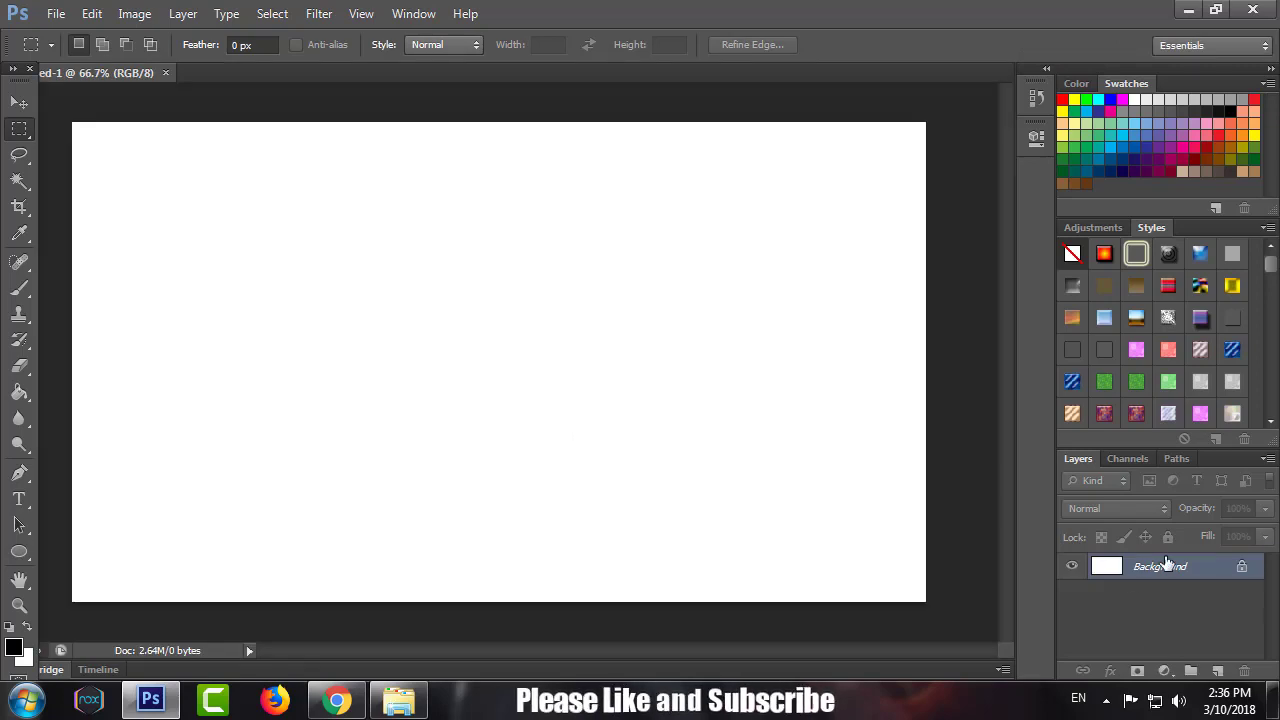
pyautogui.doubleClick(1165, 565)
pyautogui.click(799, 326)
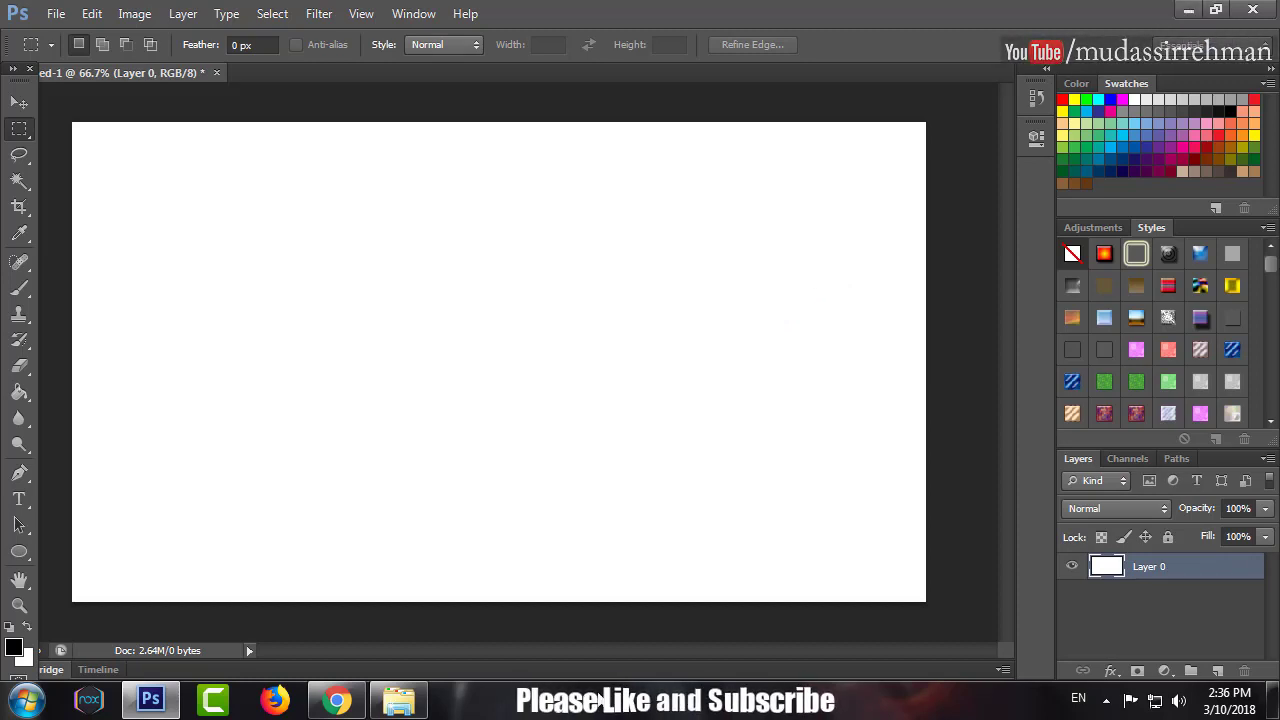
pyautogui.click(508, 583)
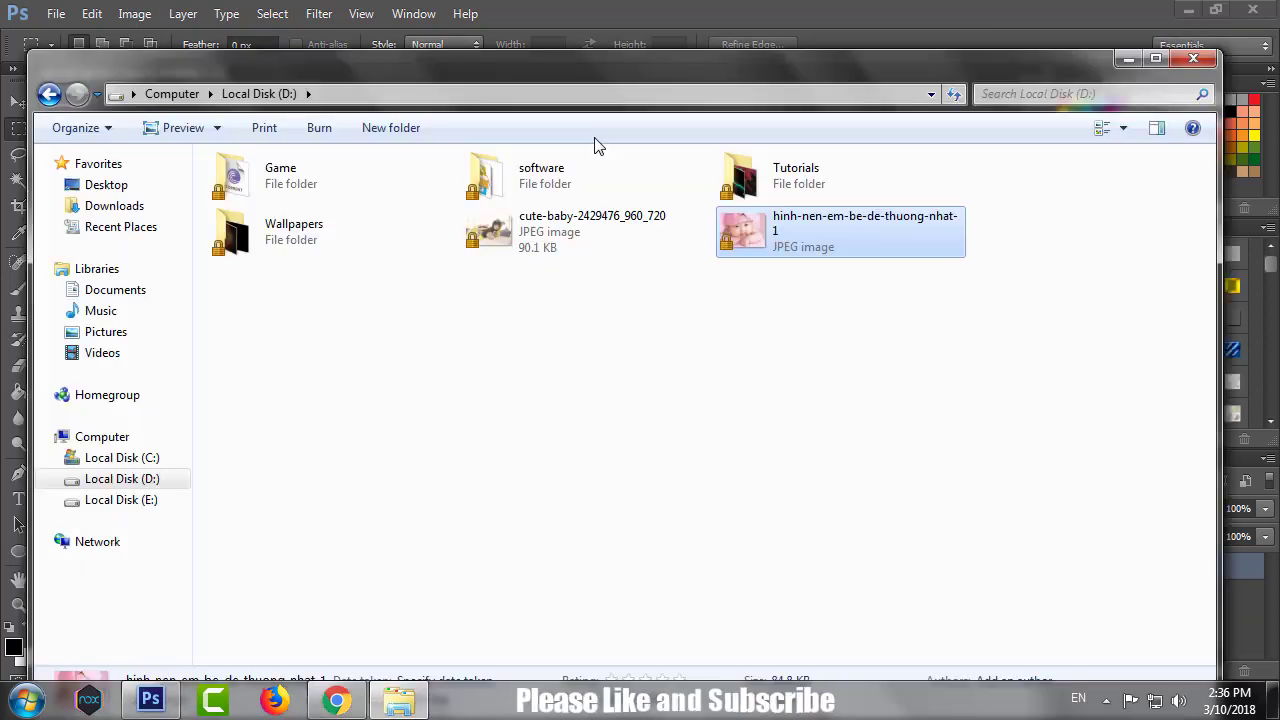
# Place cute-baby-2429476_960_720 on the canvas, scaled to about 410% and shifted up-left.
pyautogui.moveTo(616, 69); pyautogui.dragTo(659, 366)
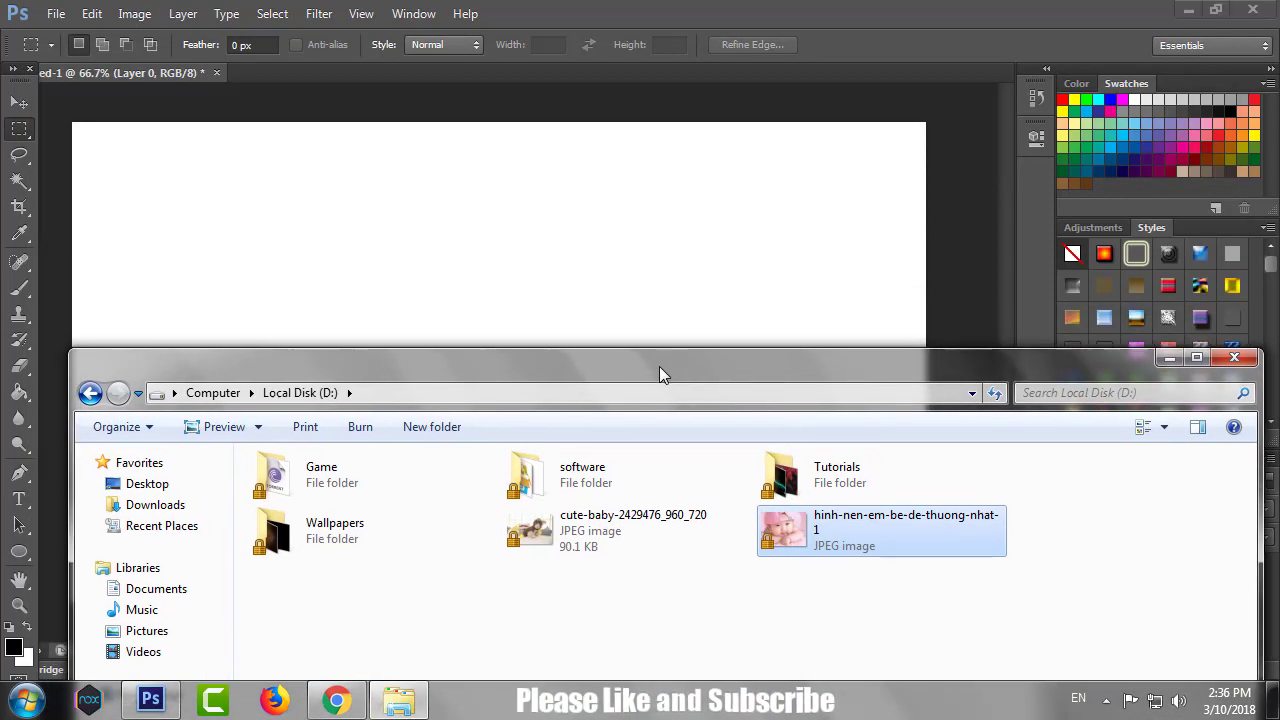
pyautogui.click(650, 540)
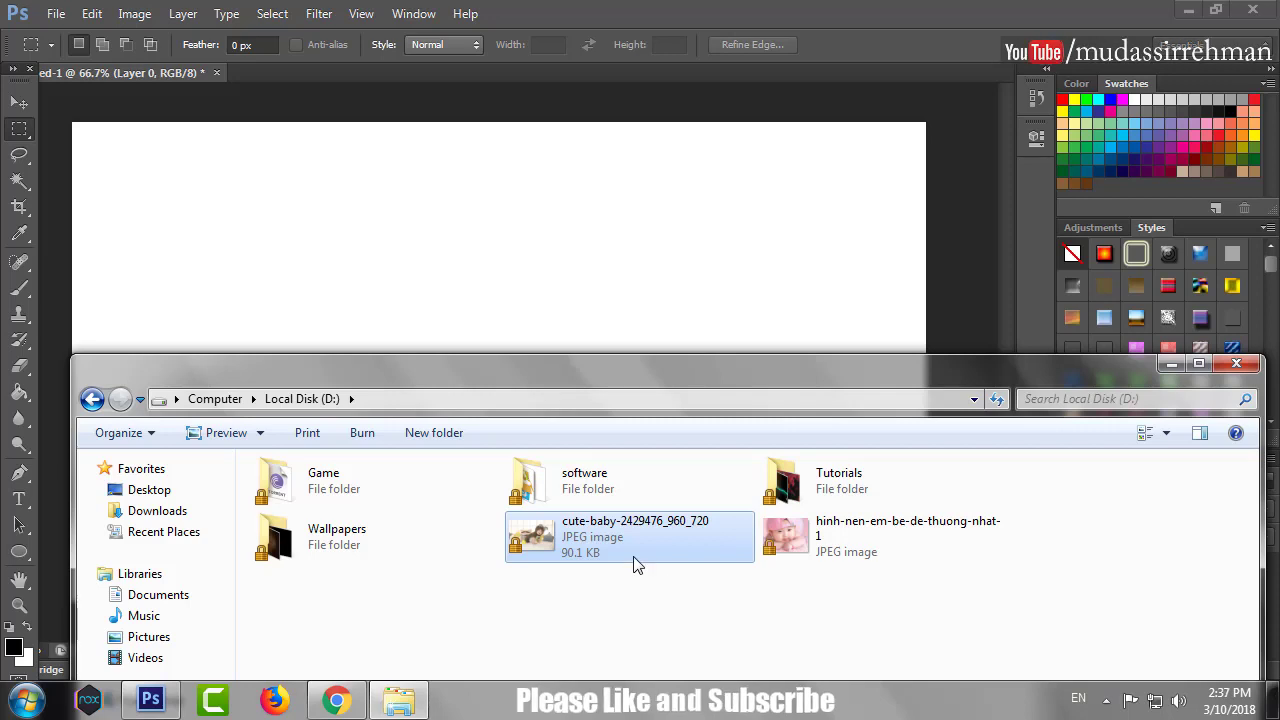
pyautogui.moveTo(621, 545)
pyautogui.mouseDown()
pyautogui.moveTo(566, 290)
pyautogui.moveTo(896, 160)
pyautogui.mouseUp()
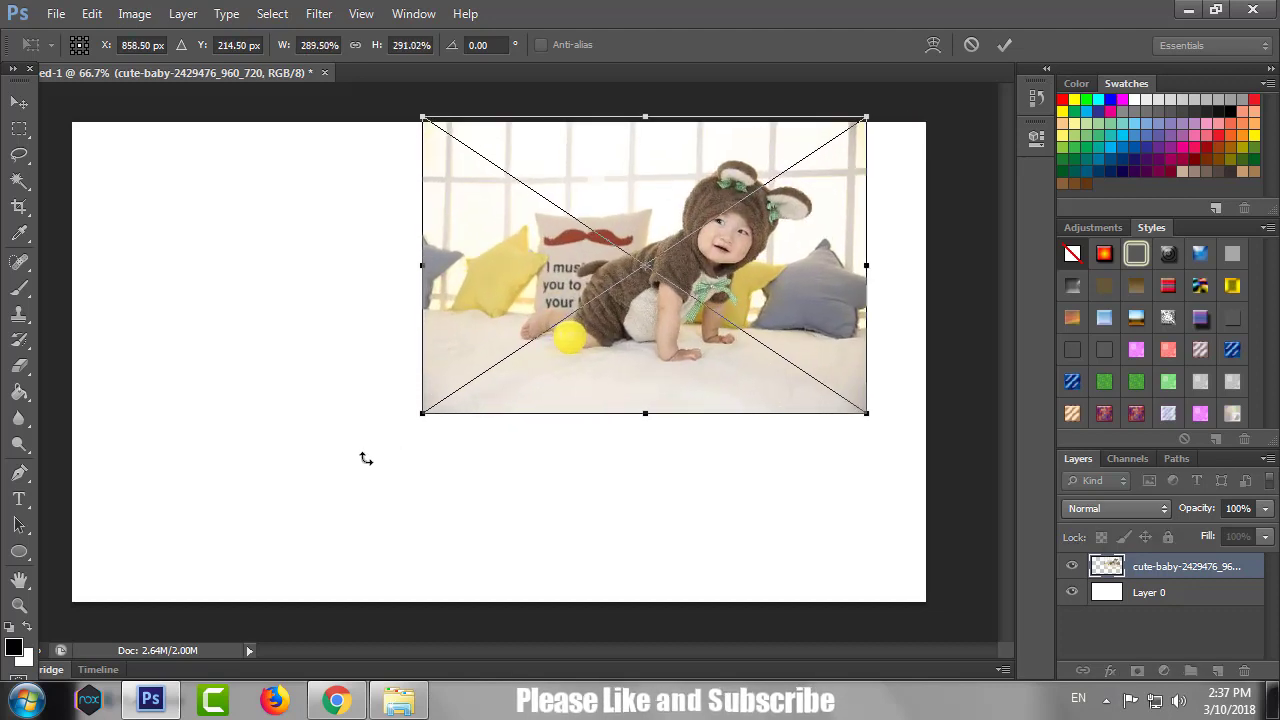
pyautogui.moveTo(420, 415); pyautogui.dragTo(229, 543)
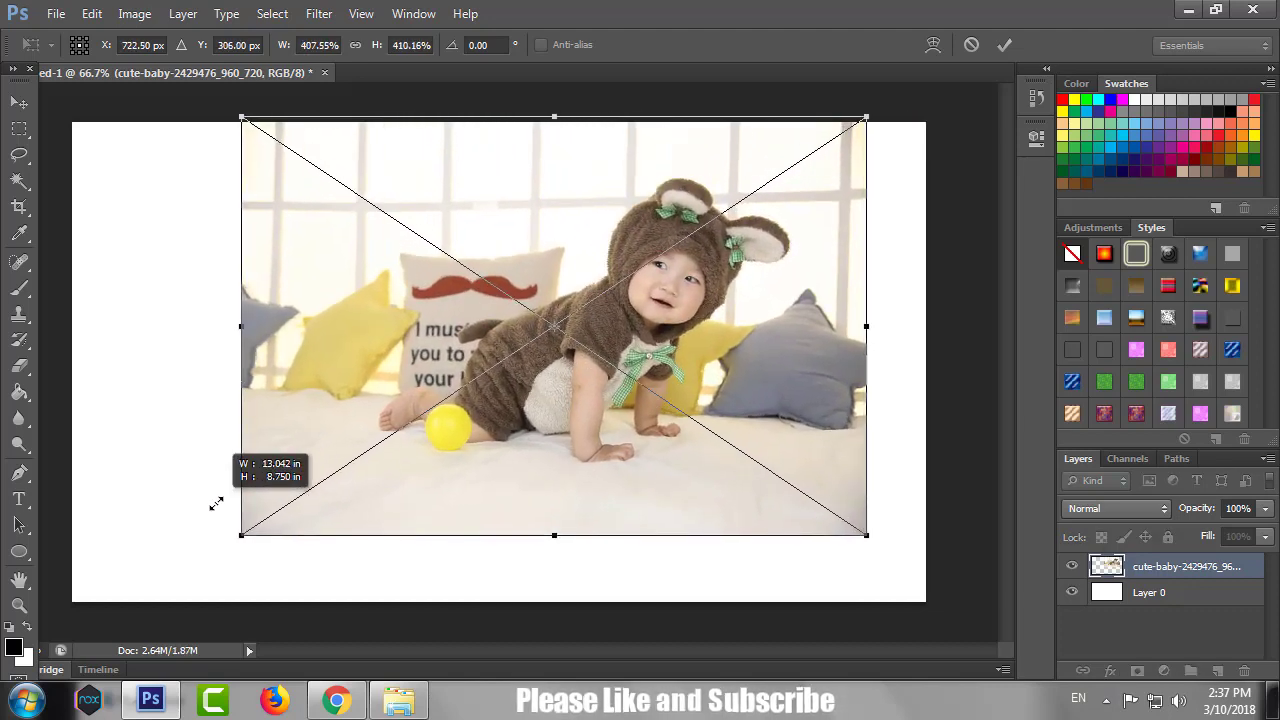
pyautogui.moveTo(507, 305); pyautogui.dragTo(500, 276)
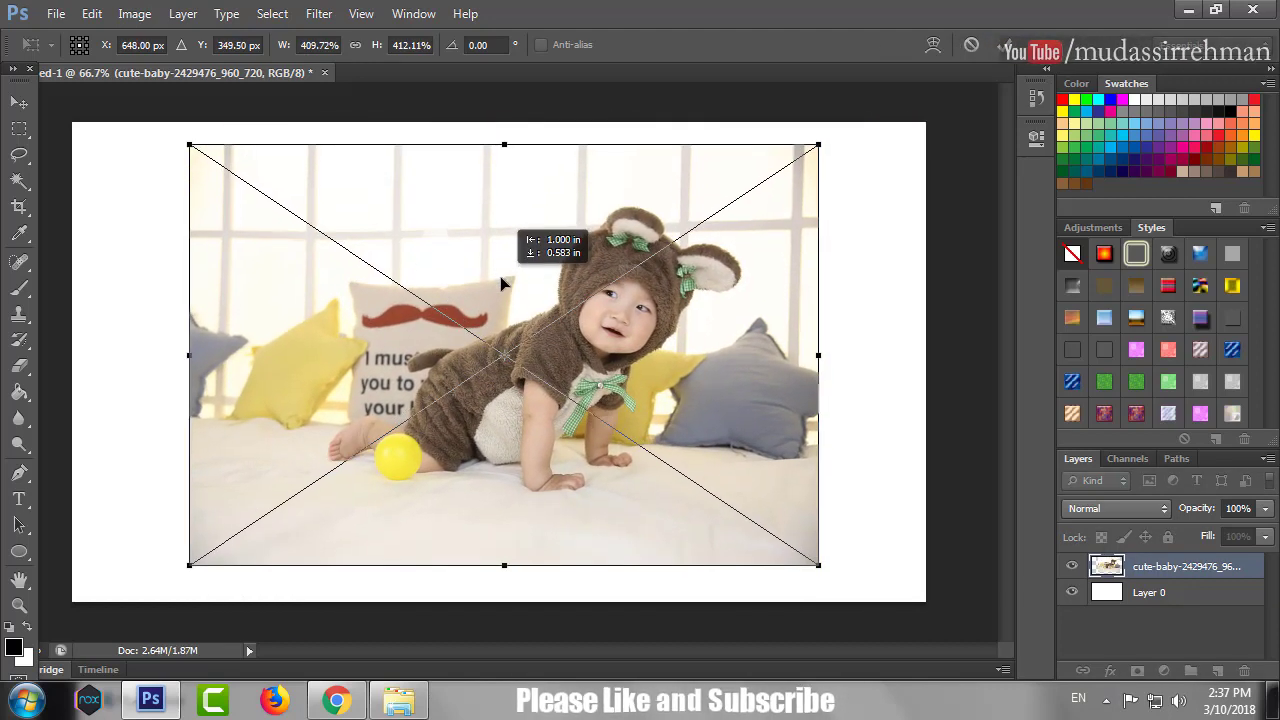
pyautogui.press('Return')
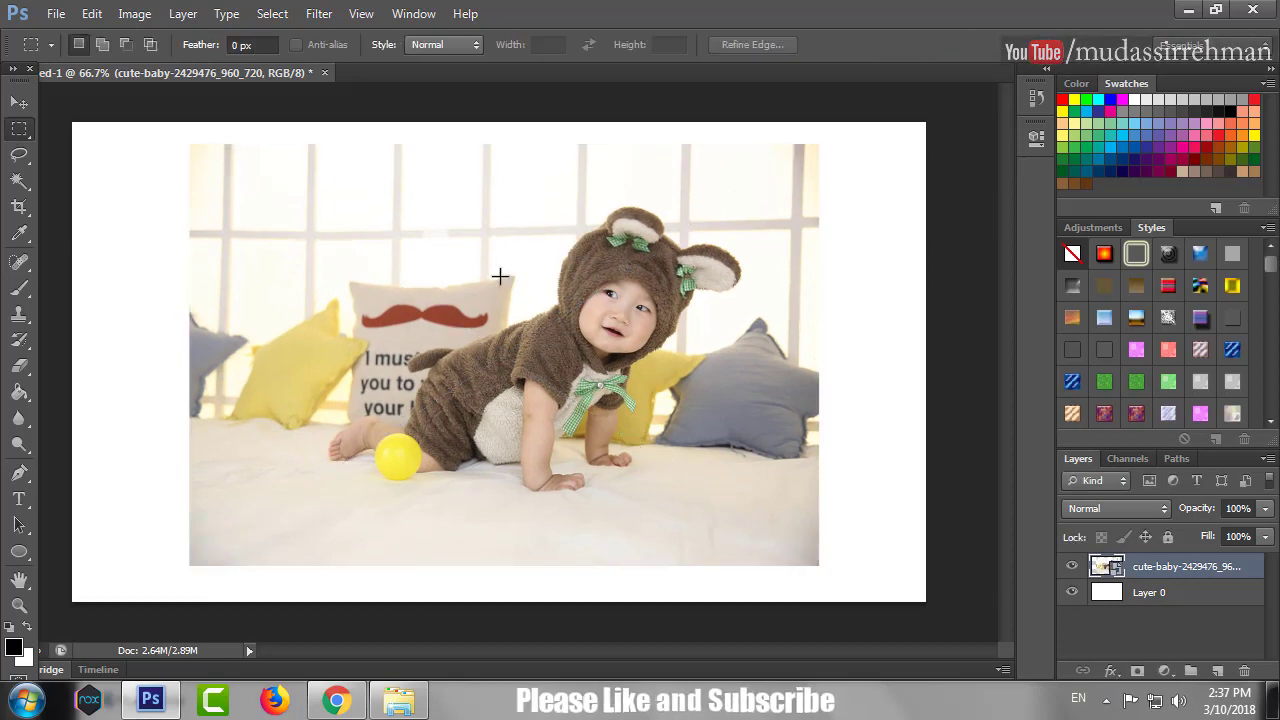
pyautogui.rightClick(1168, 570)
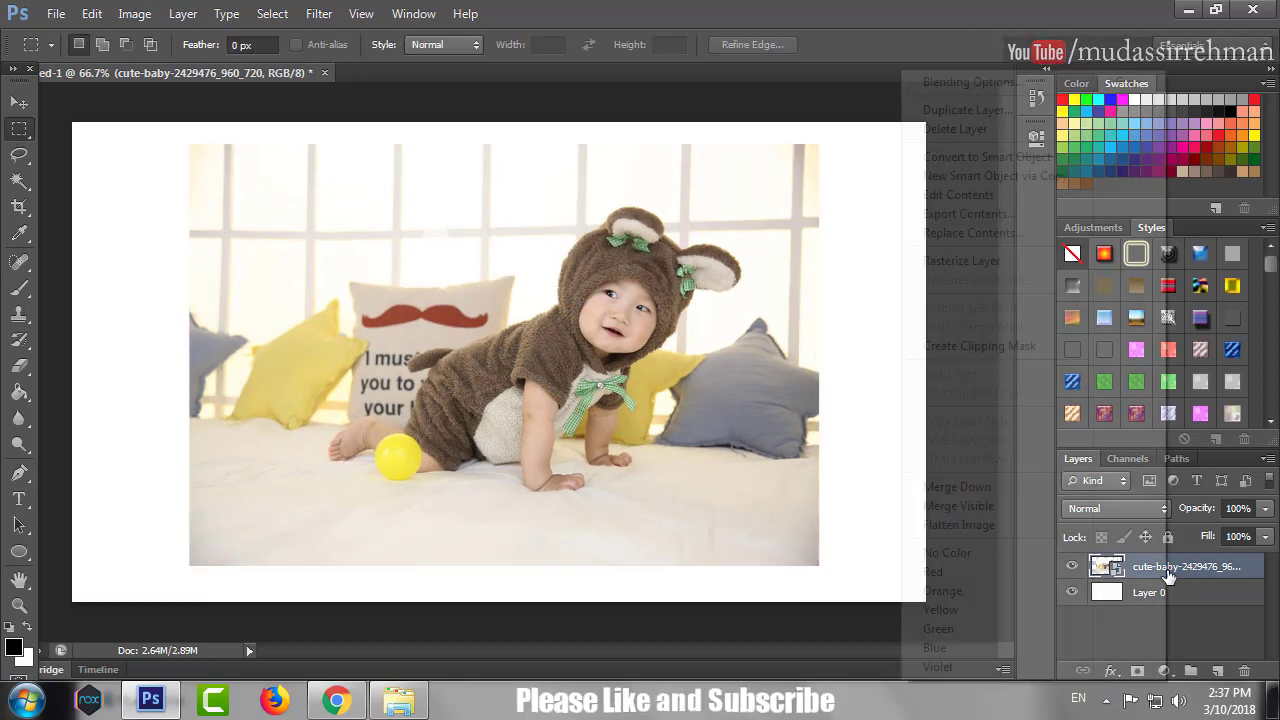
# Rasterize the placed baby photo layer.
pyautogui.click(1003, 262)
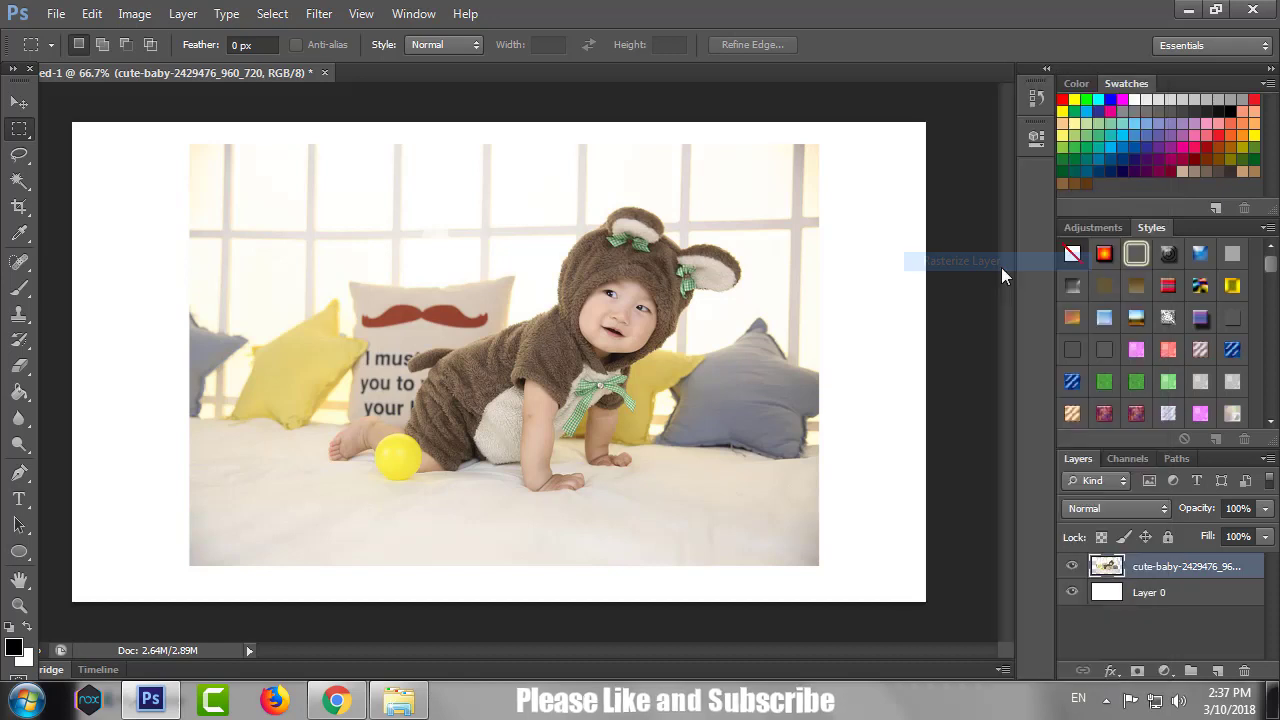
pyautogui.click(18, 553)
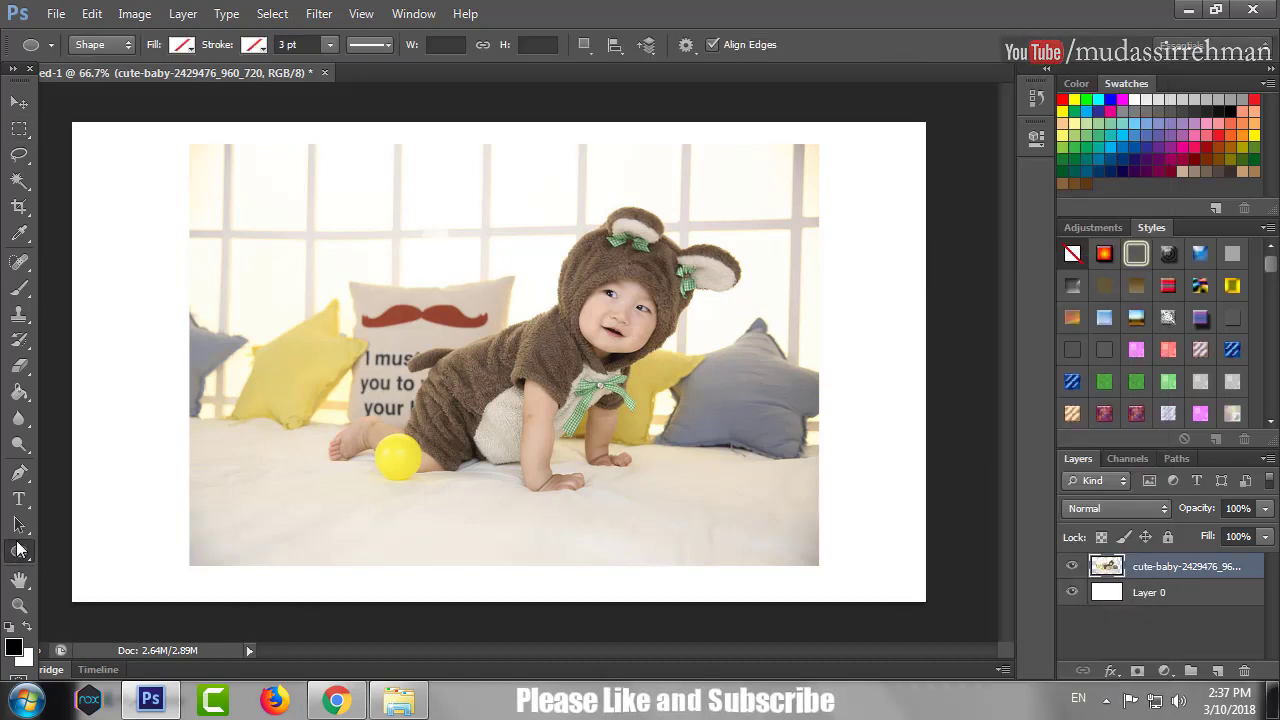
pyautogui.rightClick(18, 551)
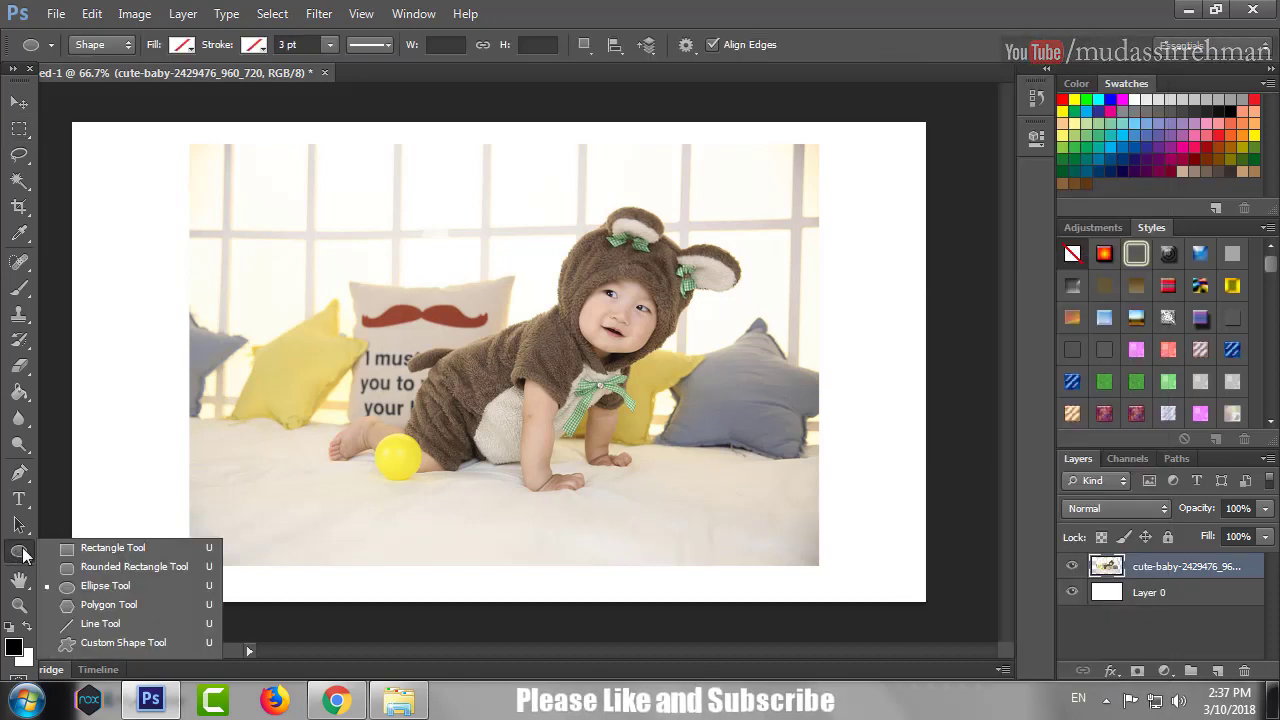
pyautogui.click(91, 588)
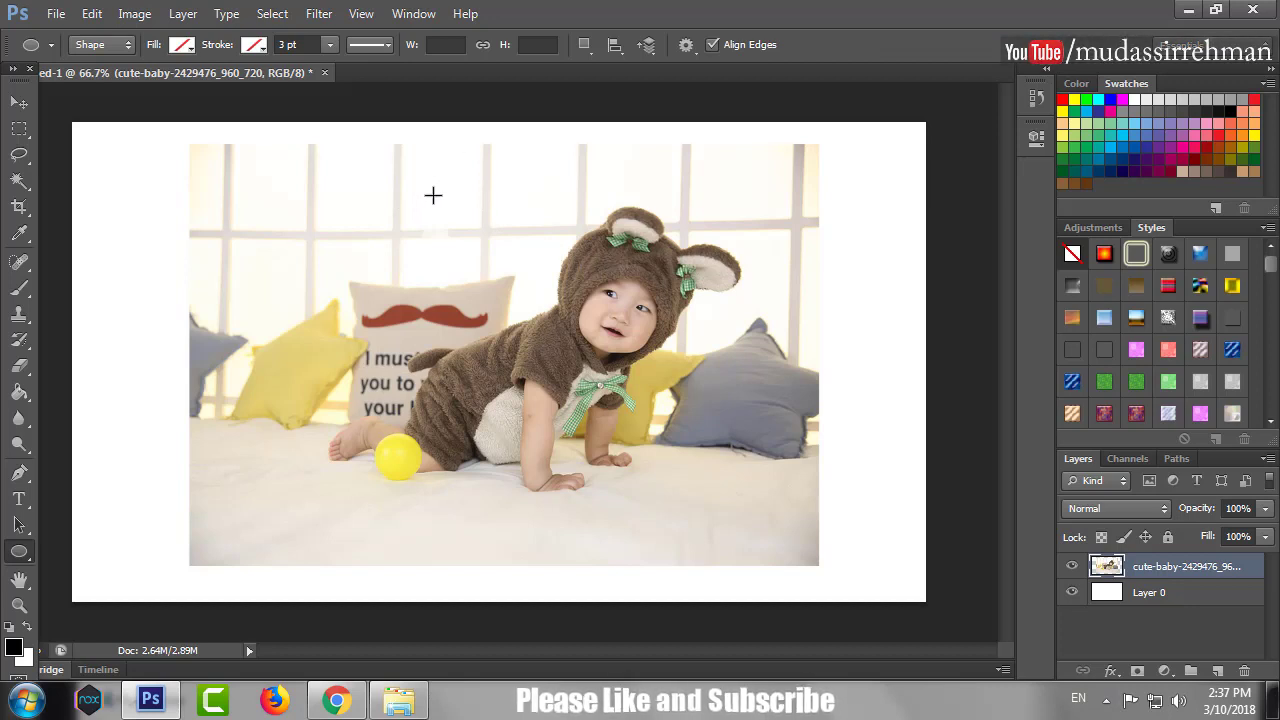
# Draw a 603 × 494 px oval outline around the baby, nudged left and up.
pyautogui.moveTo(431, 194)
pyautogui.mouseDown()
pyautogui.moveTo(797, 475)
pyautogui.moveTo(806, 517)
pyautogui.moveTo(834, 522)
pyautogui.mouseUp()
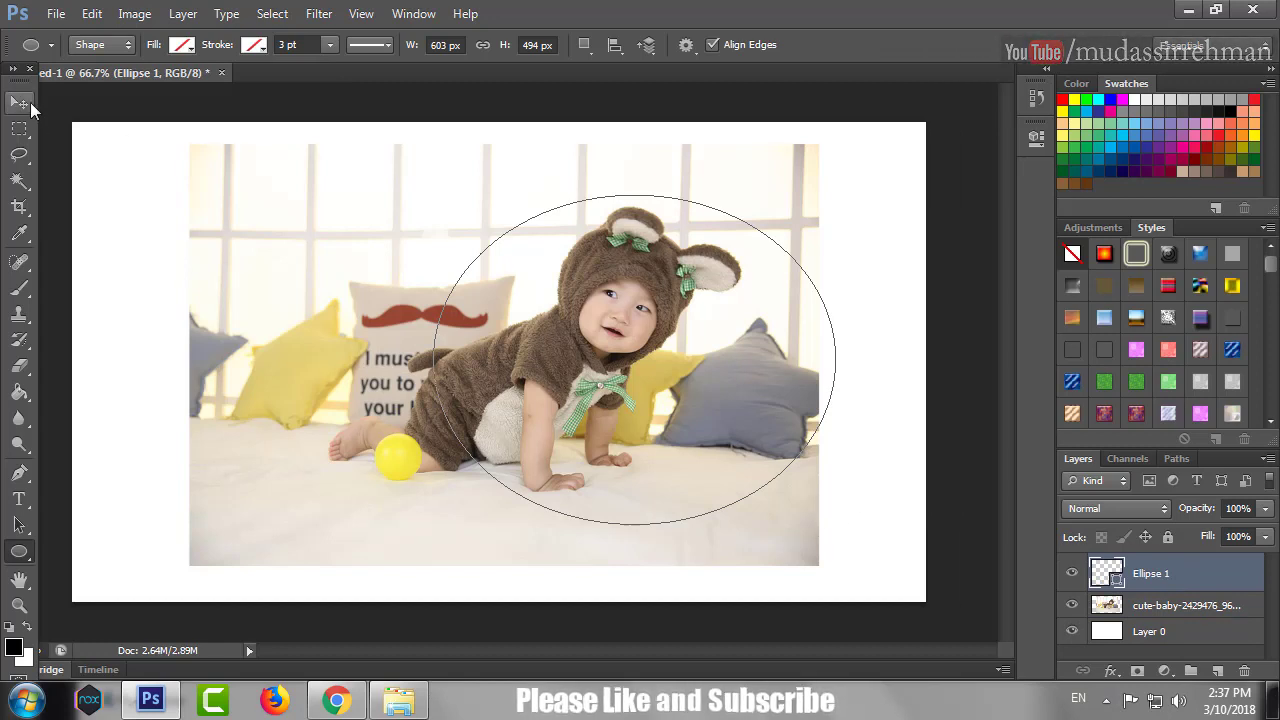
pyautogui.click(31, 104)
pyautogui.hotkey('shift', 'Left')
pyautogui.hotkey('shift', 'Left')
pyautogui.hotkey('shift', 'Left')
pyautogui.hotkey('shift', 'Up')
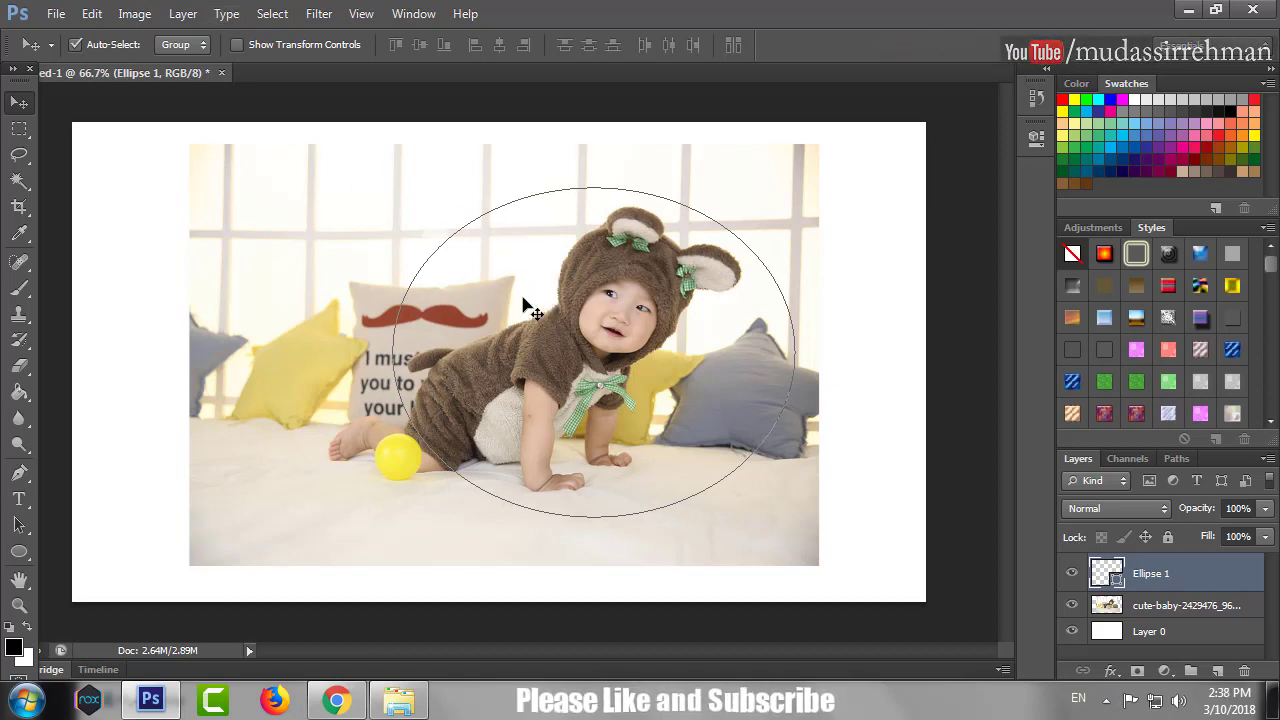
# Turn the oval into a selection with no feather and invert it to everything outside.
pyautogui.click(14, 554)
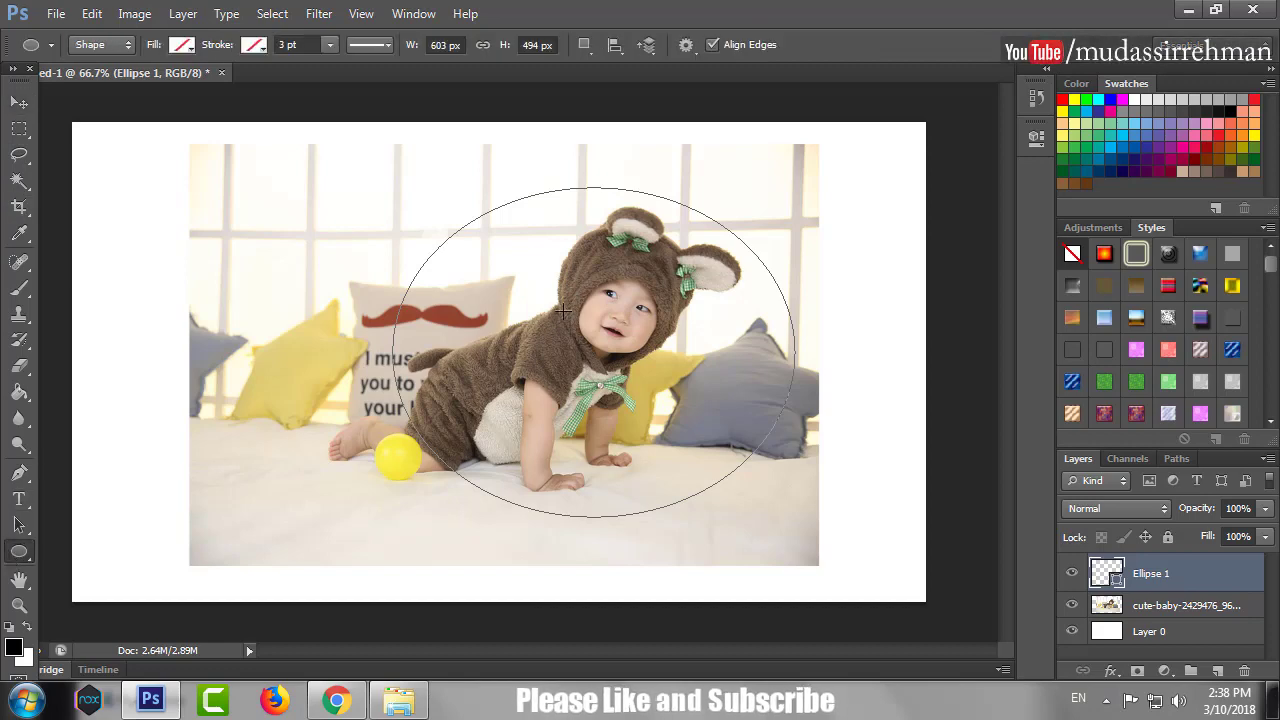
pyautogui.rightClick(612, 265)
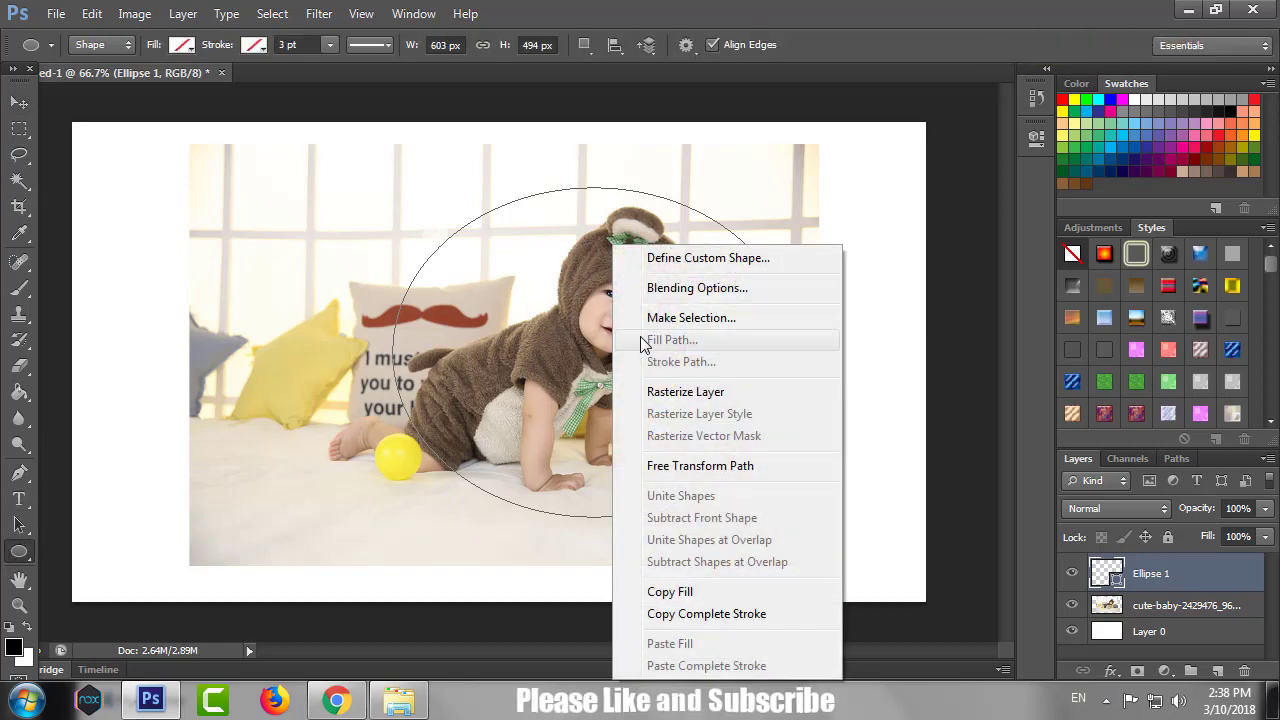
pyautogui.click(672, 318)
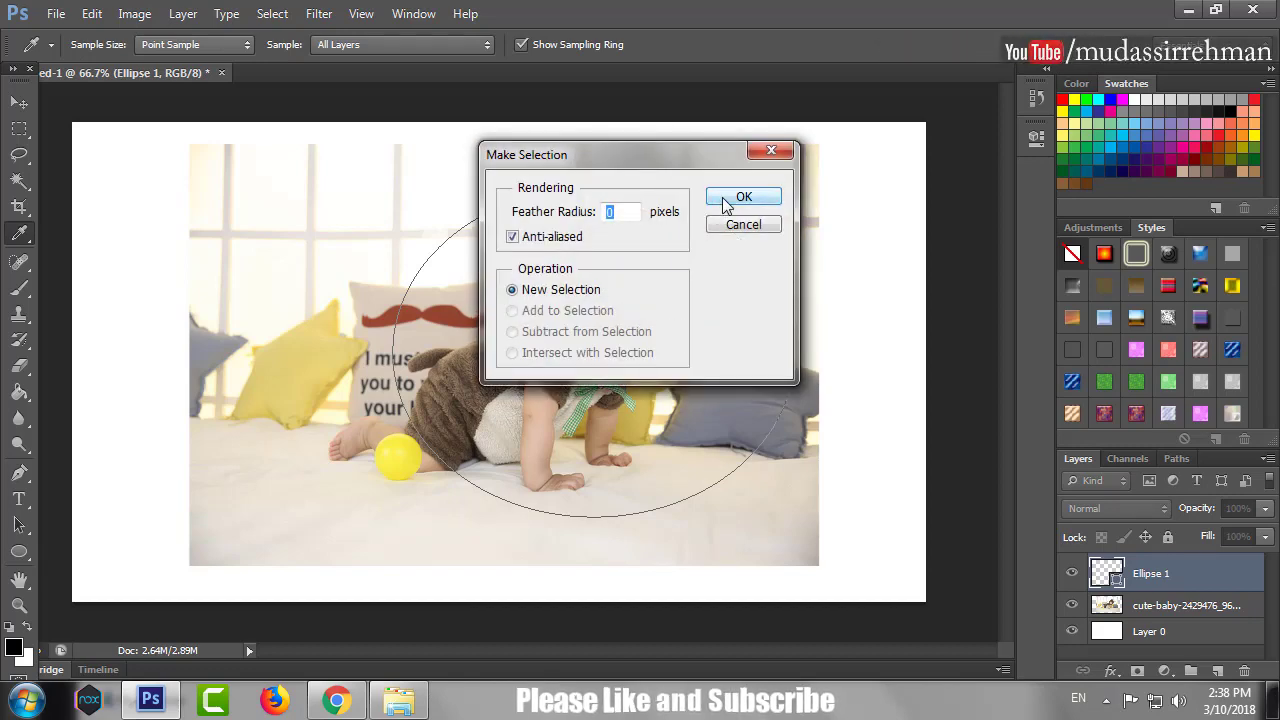
pyautogui.click(722, 202)
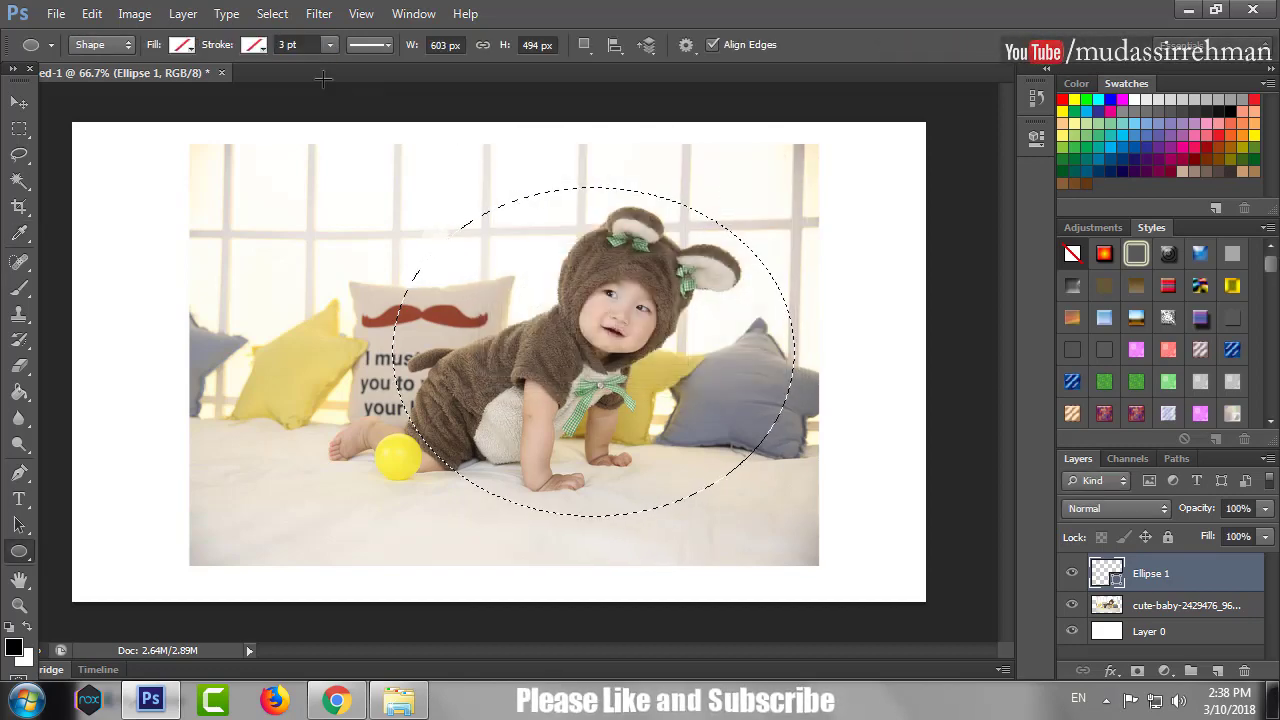
pyautogui.click(272, 14)
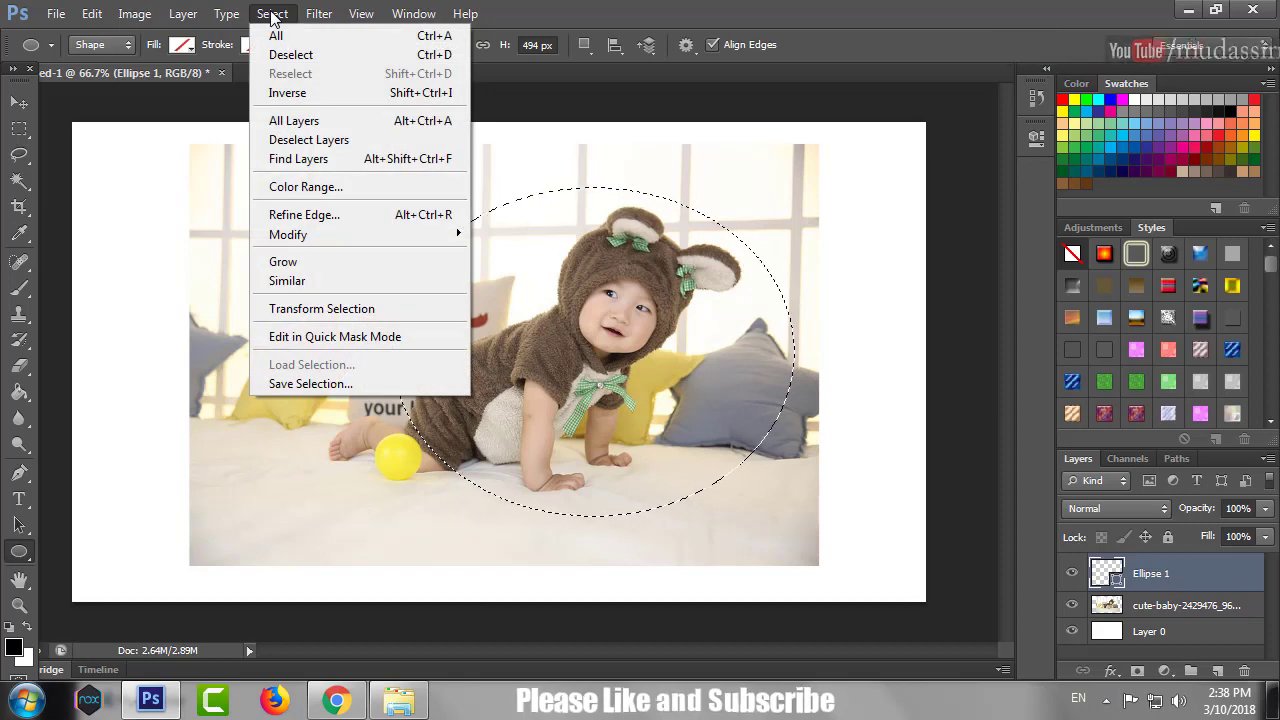
pyautogui.click(290, 93)
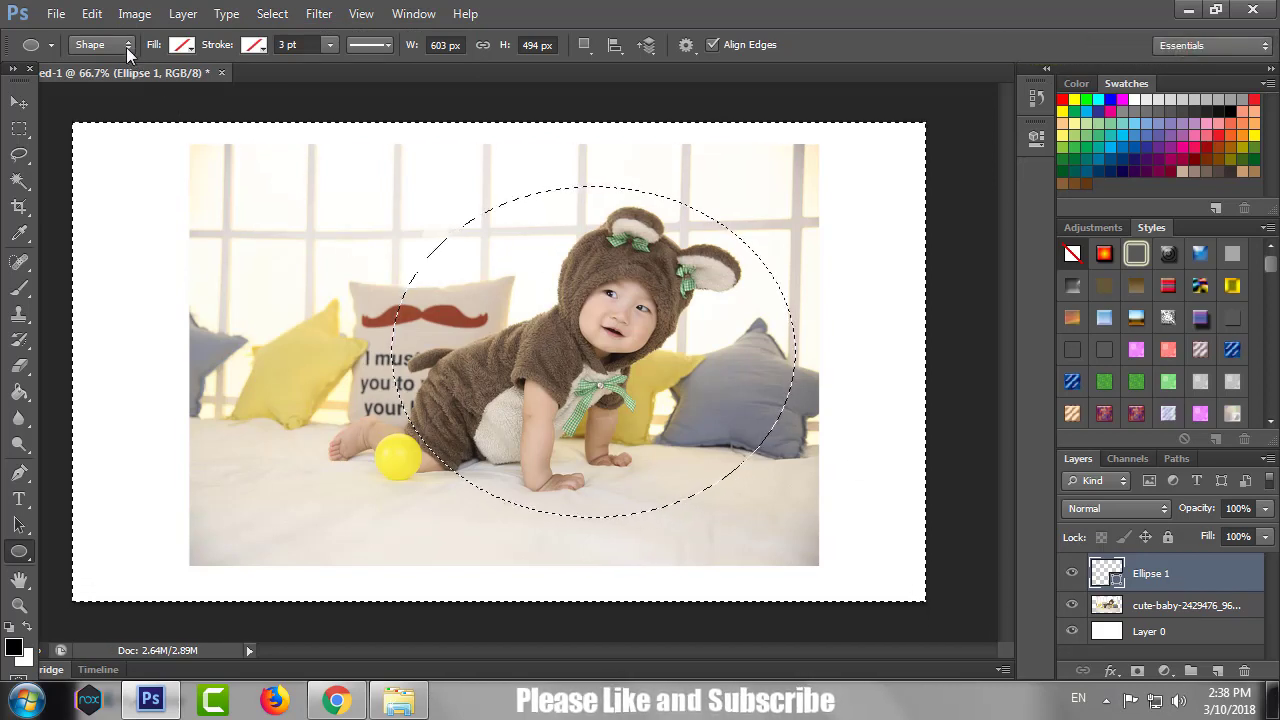
# Clear the baby photo outside the oval and deselect.
pyautogui.click(1185, 613)
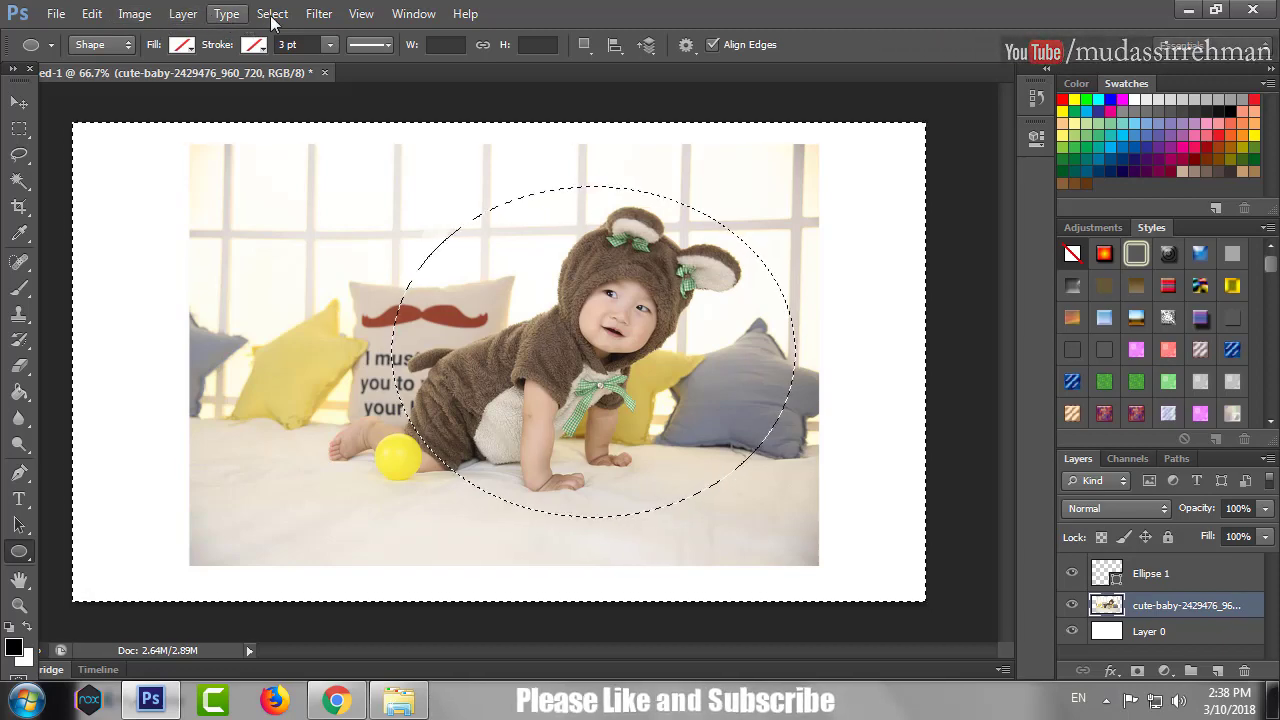
pyautogui.click(100, 18)
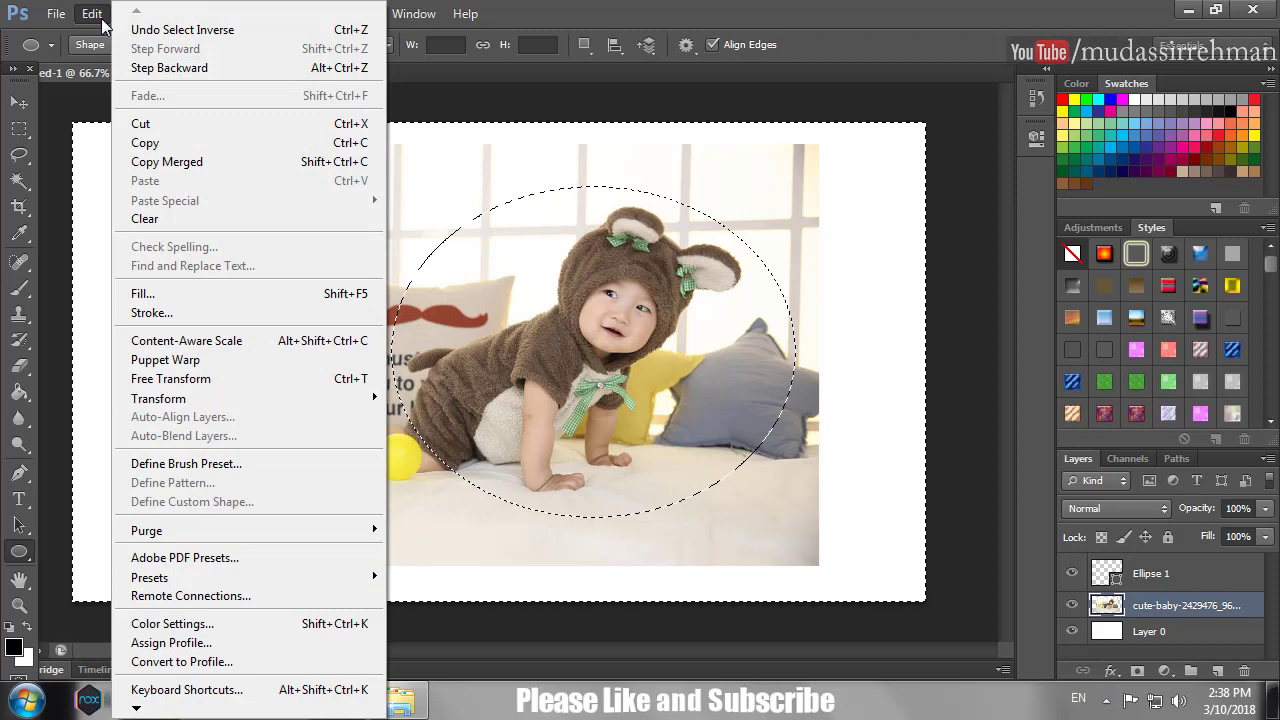
pyautogui.click(147, 219)
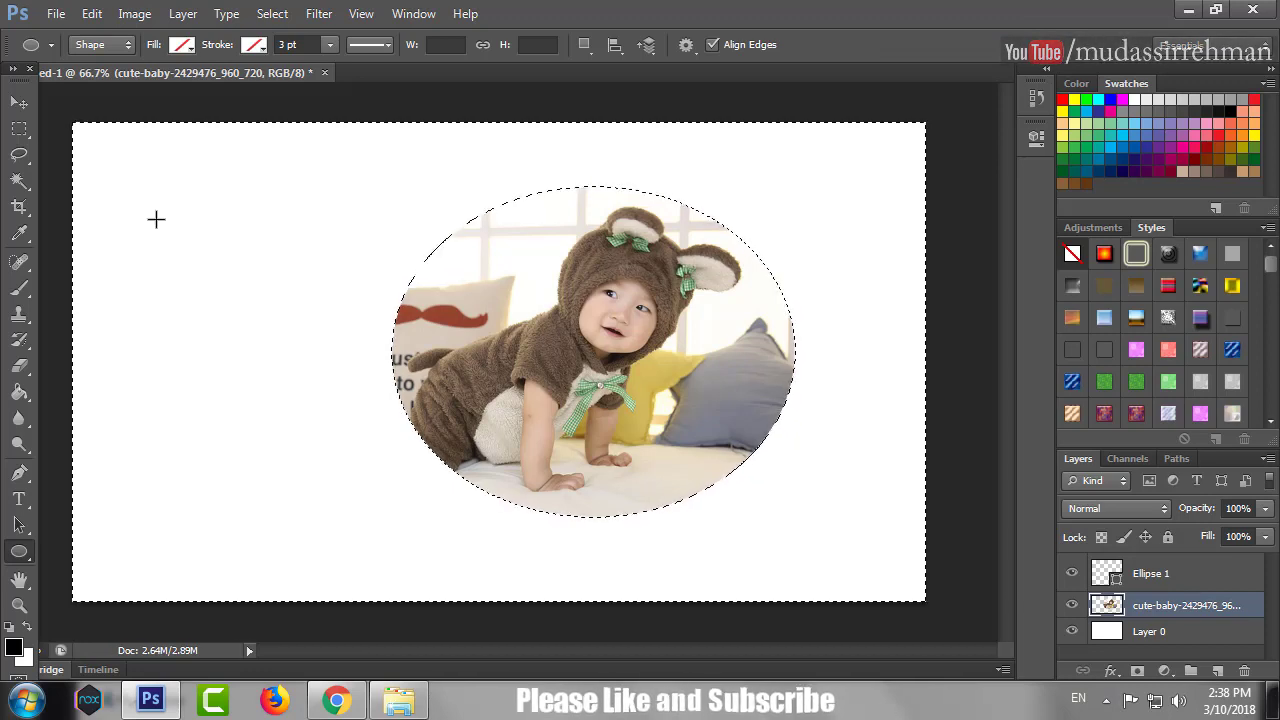
pyautogui.hotkey('ctrl', 'd')
# Delete the white Layer 0 for a transparent background and reselect the Ellipse 1 layer.
pyautogui.click(1163, 640)
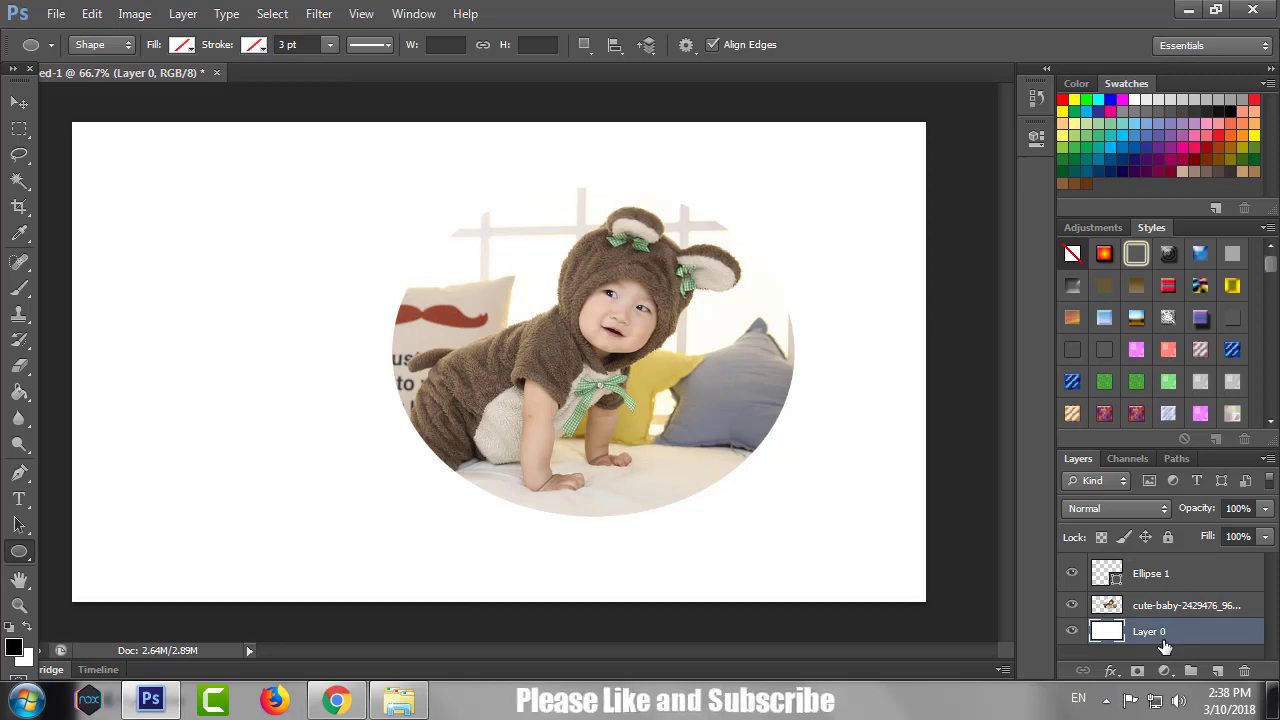
pyautogui.press('Delete')
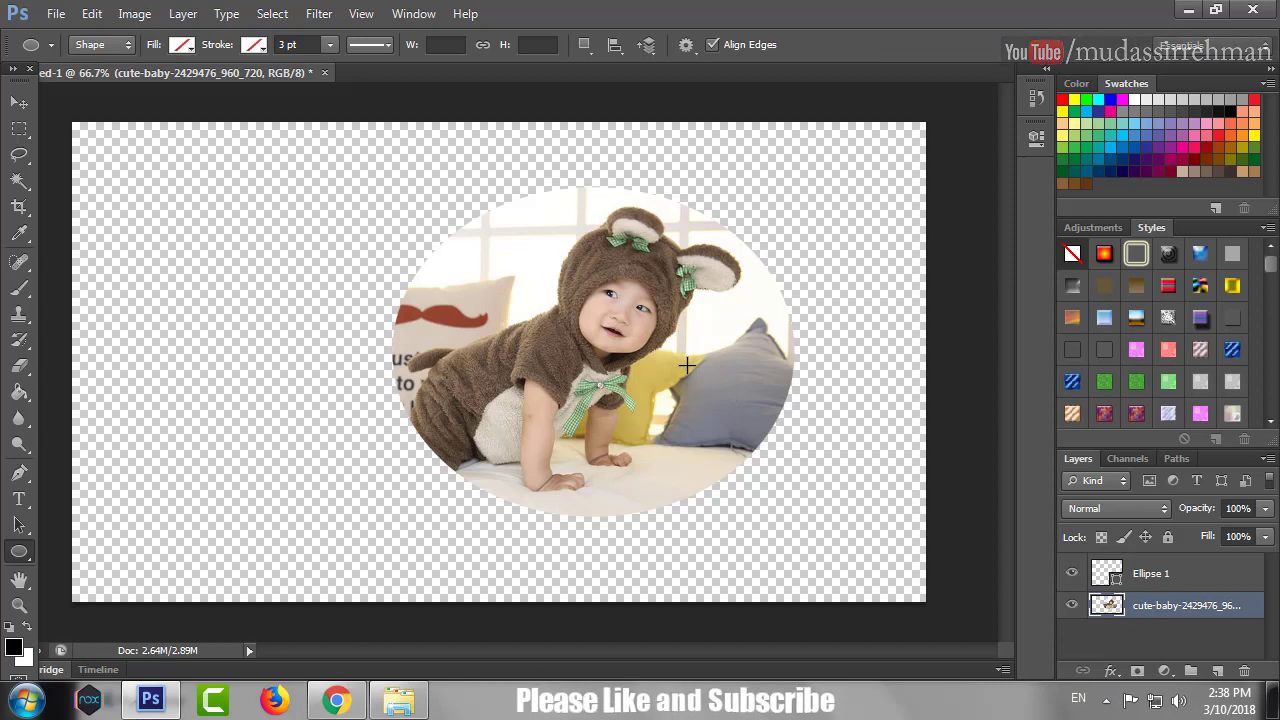
pyautogui.click(1175, 578)
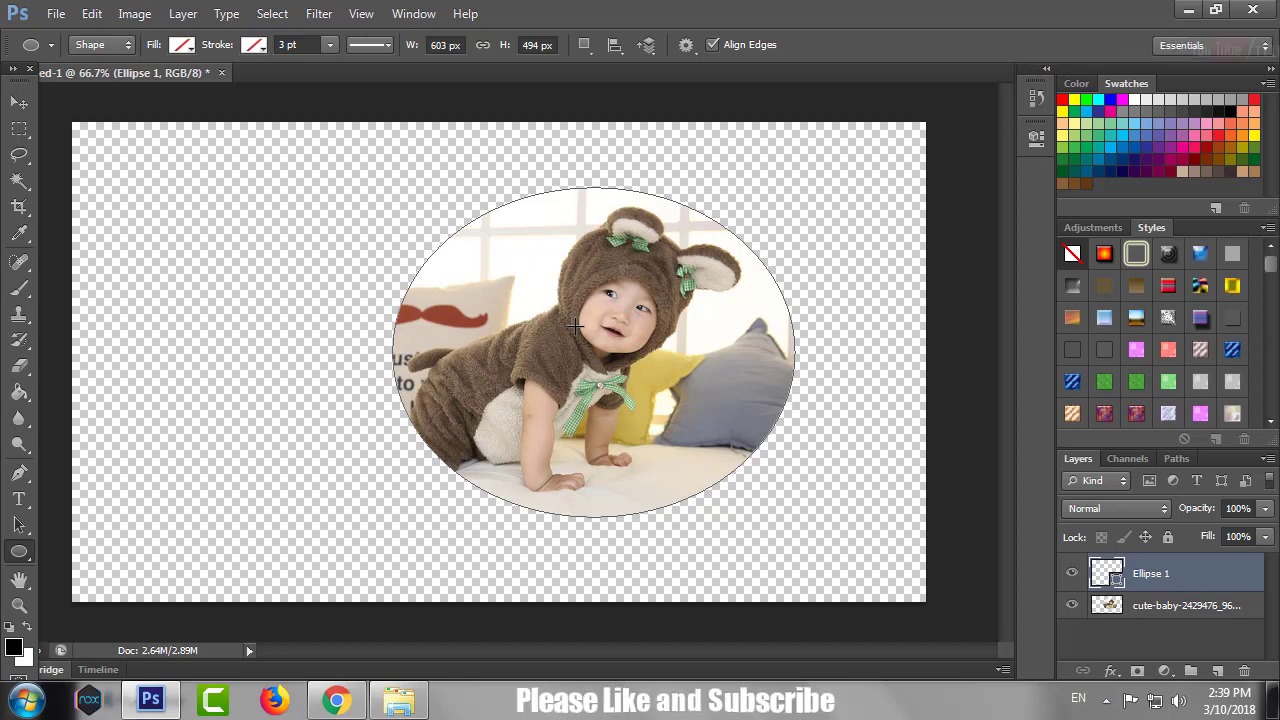
pyautogui.click(1158, 608)
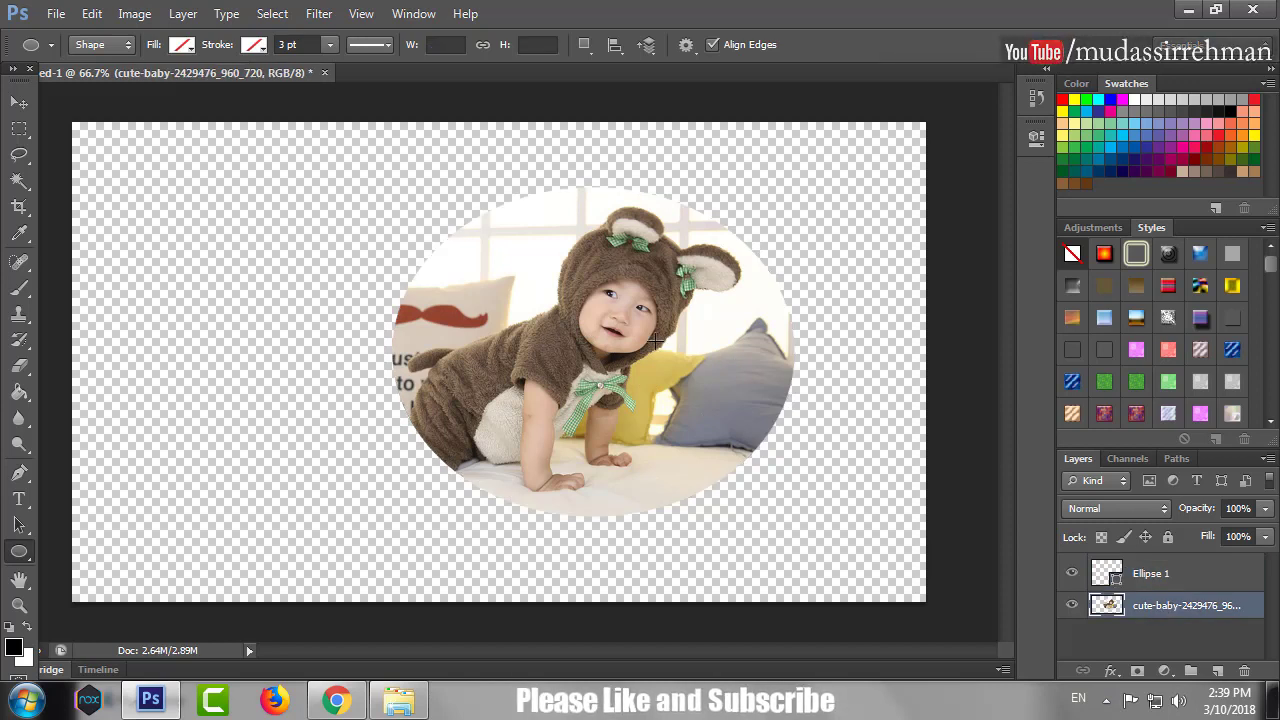
pyautogui.hotkey('alt', ']')
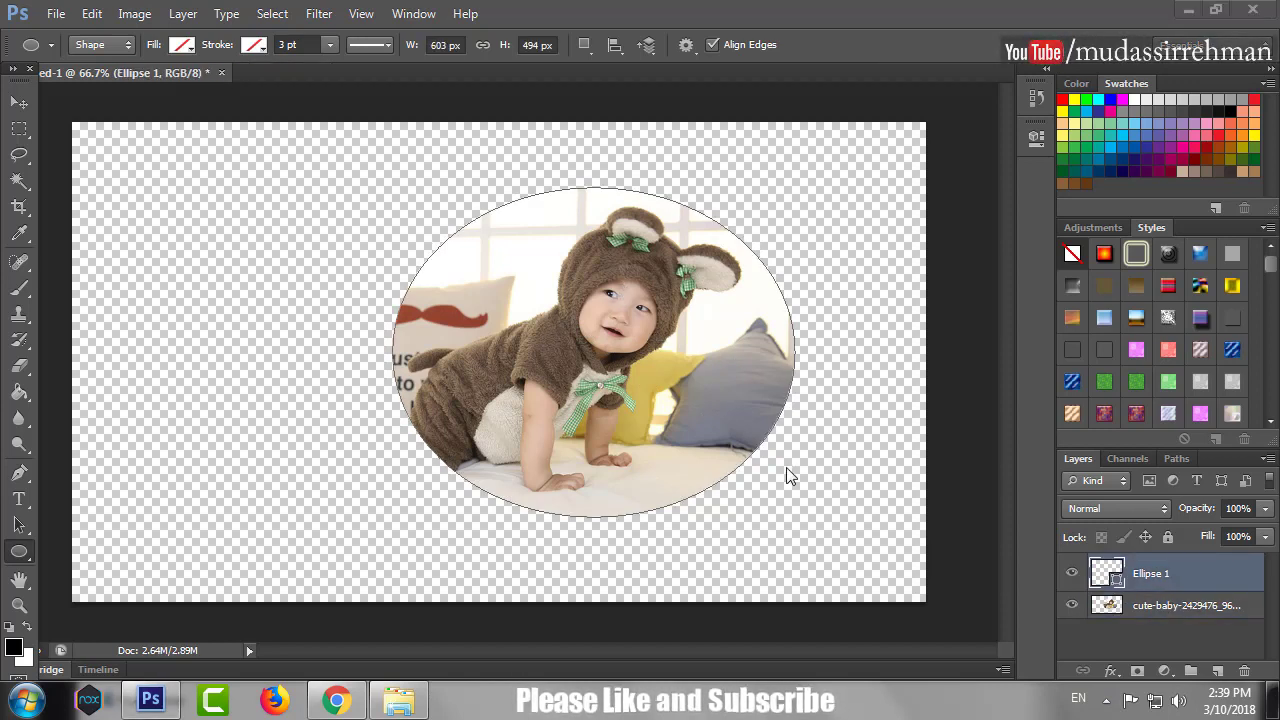
# Add Bevel & Emboss and a 13 px stroke to the oval in Layer Style.
pyautogui.click(1106, 670)
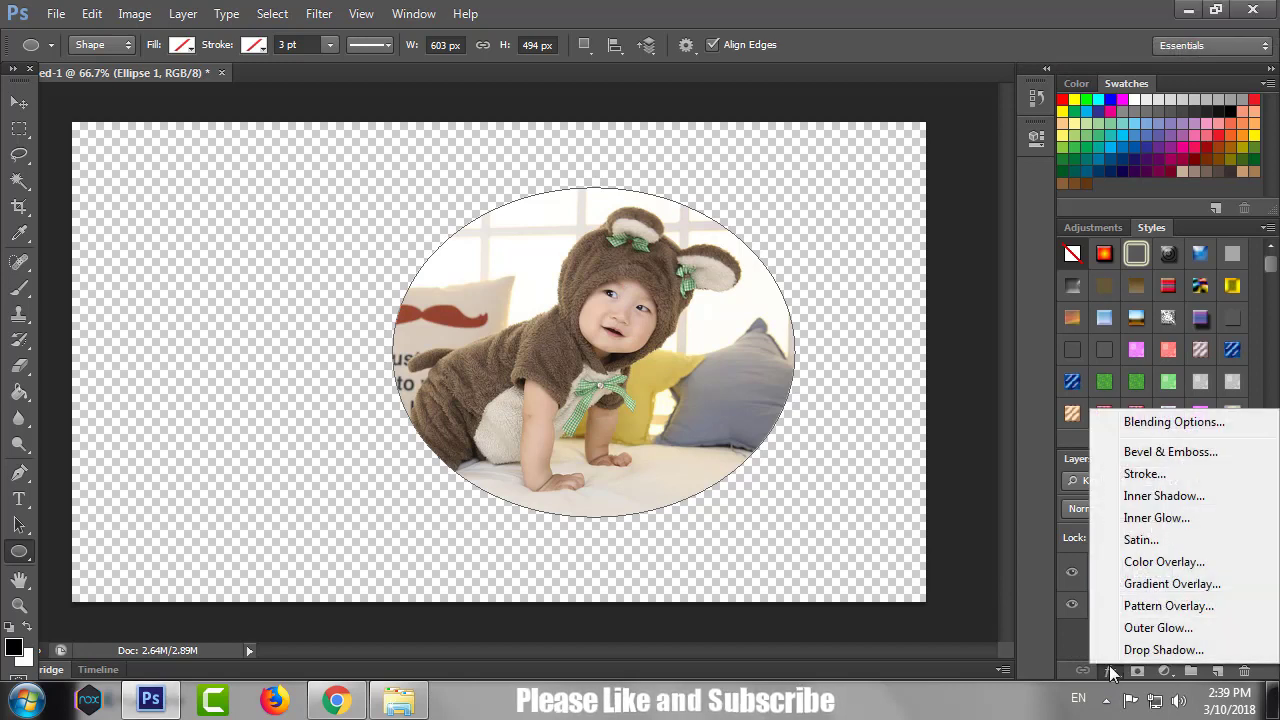
pyautogui.click(1145, 422)
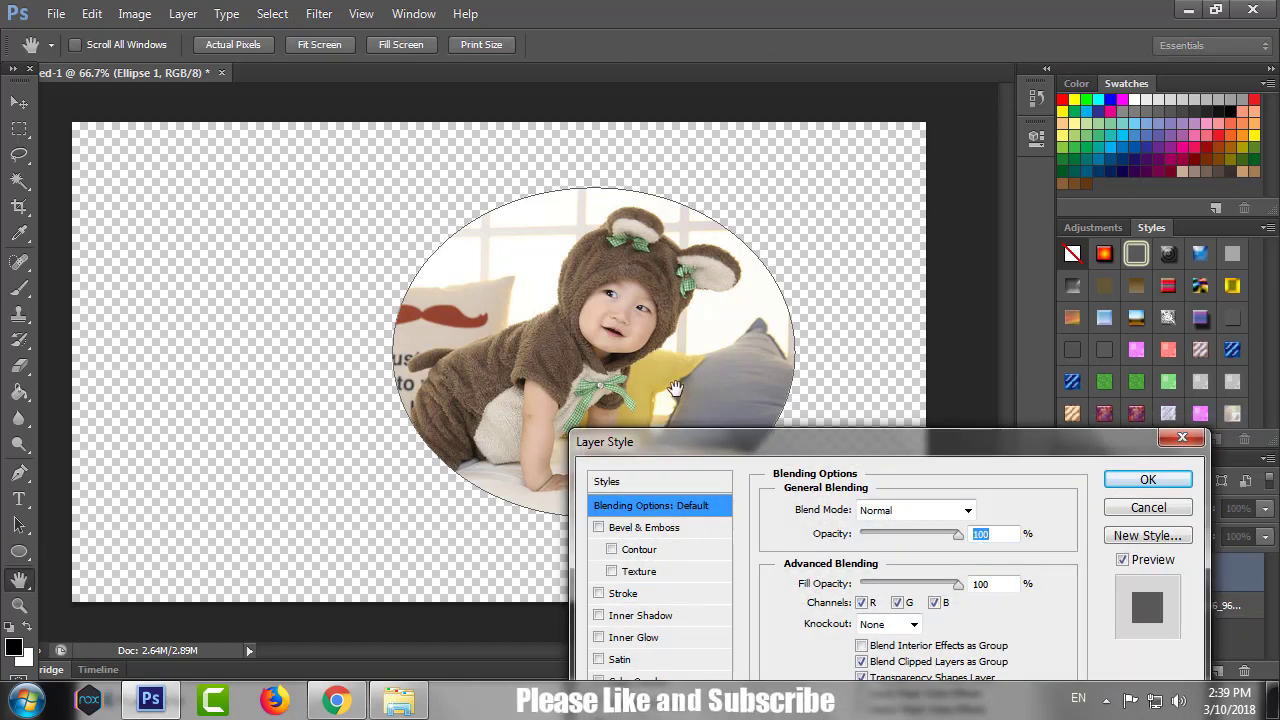
pyautogui.moveTo(707, 440); pyautogui.dragTo(858, 199)
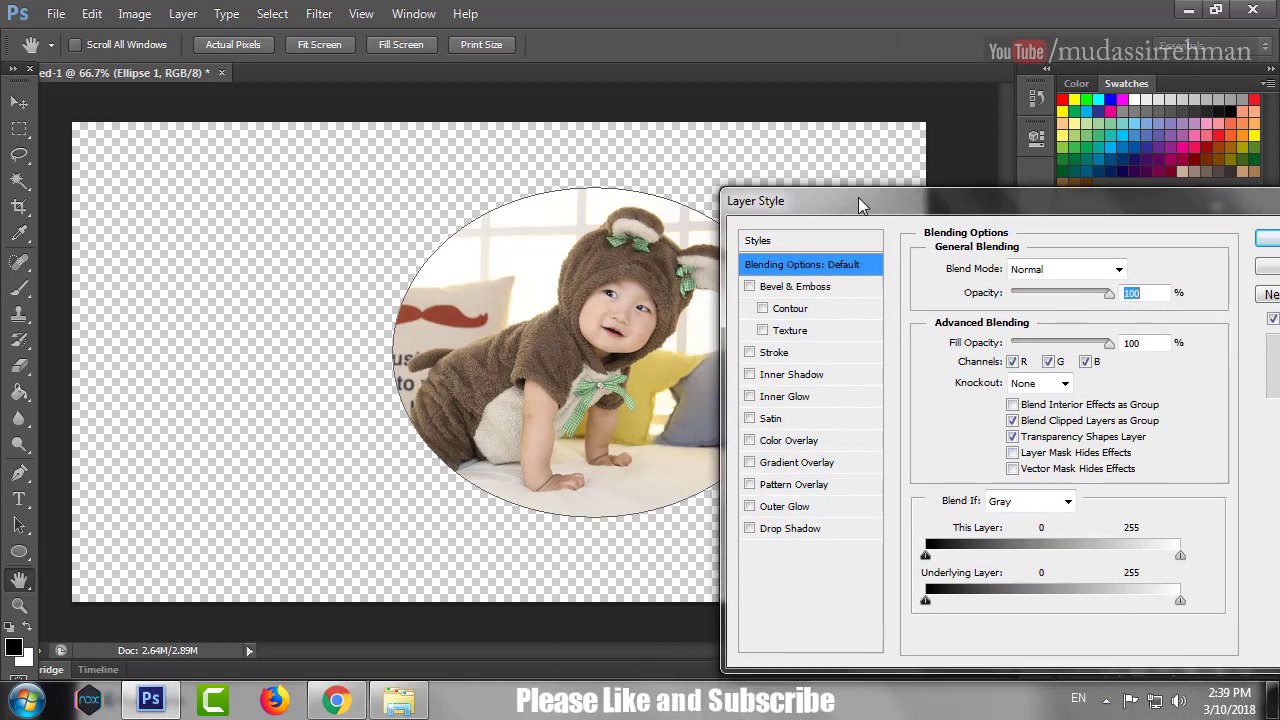
pyautogui.click(751, 287)
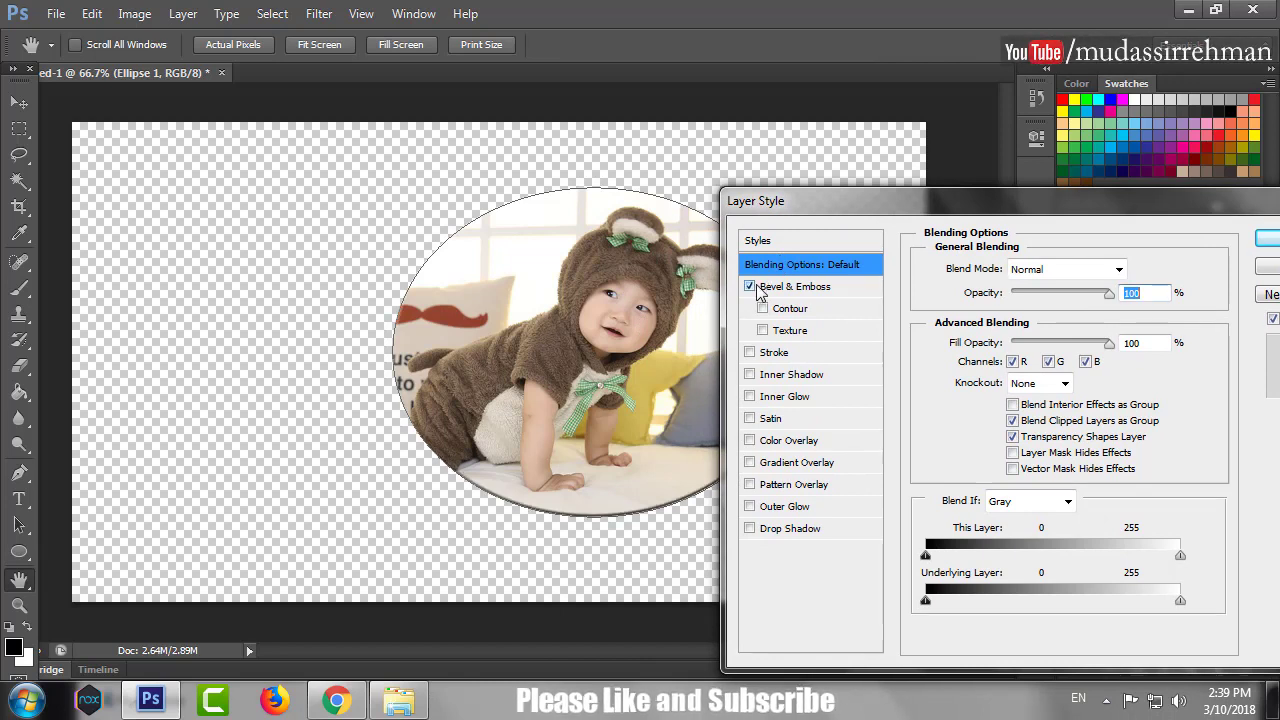
pyautogui.click(750, 352)
pyautogui.click(838, 357)
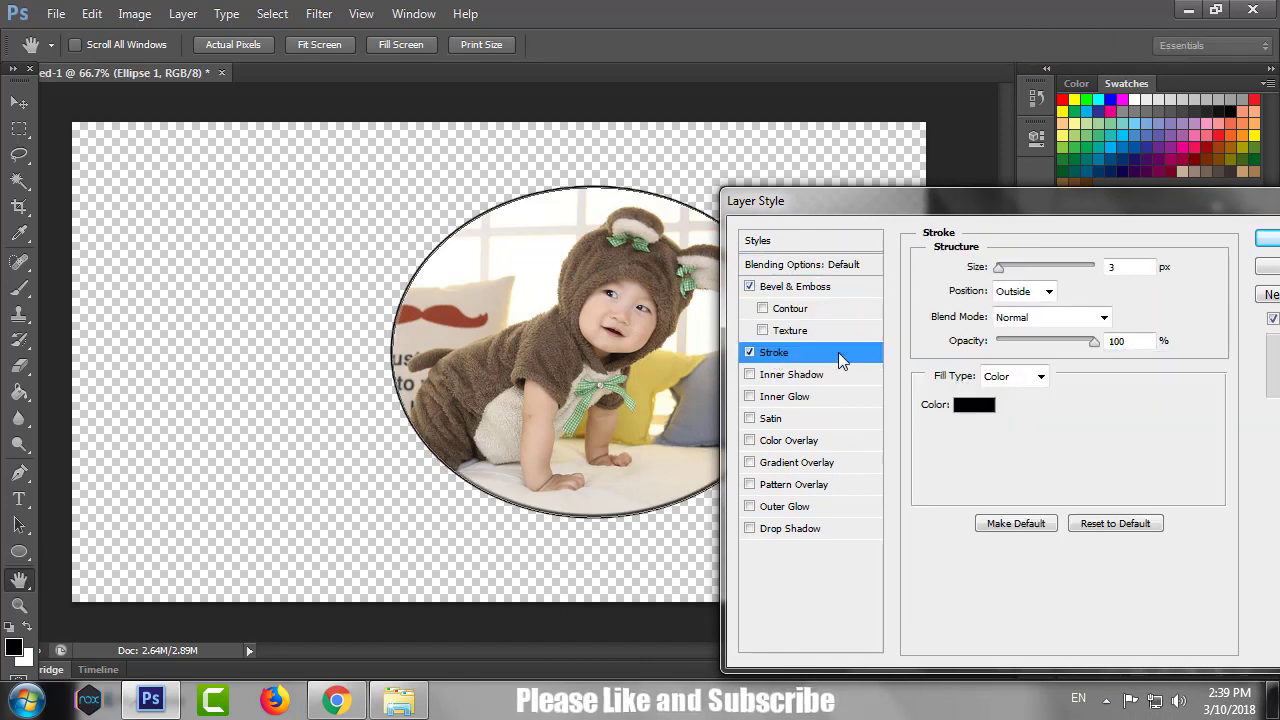
pyautogui.moveTo(1001, 269); pyautogui.dragTo(1008, 271)
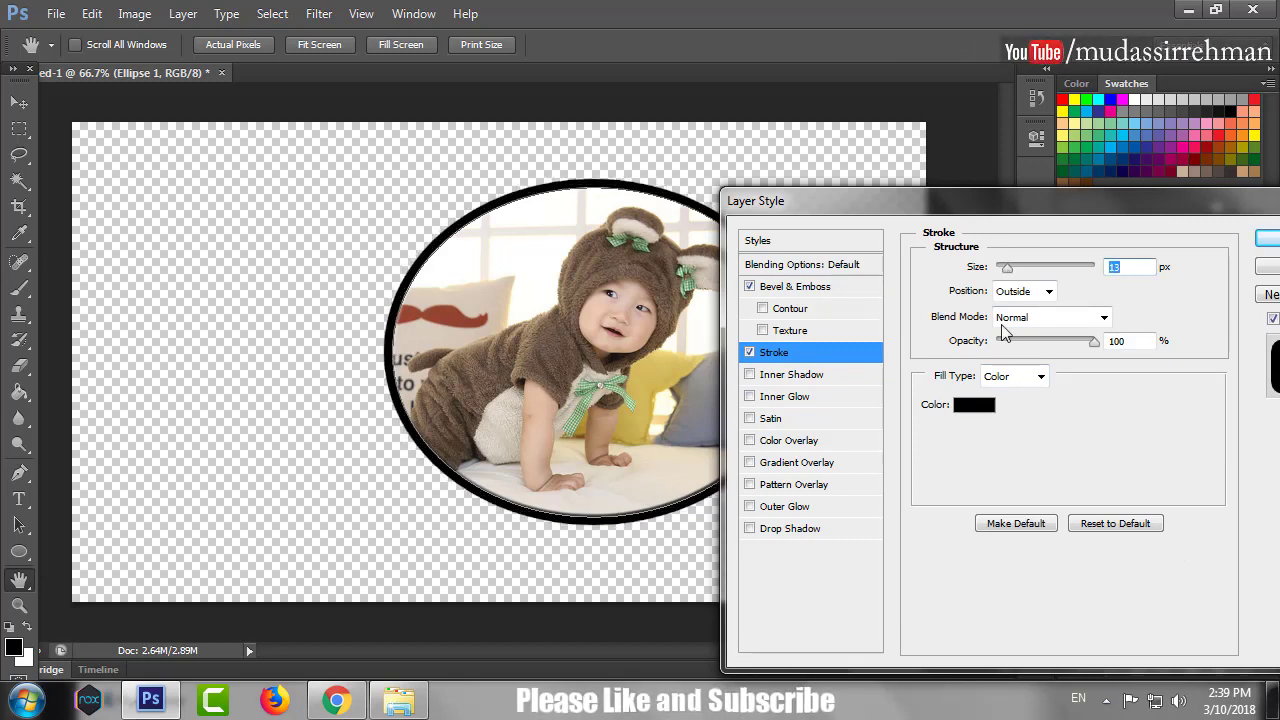
# Set the stroke colour to cyan 00fef5 and apply bevel, inner shadow and stroke.
pyautogui.click(975, 408)
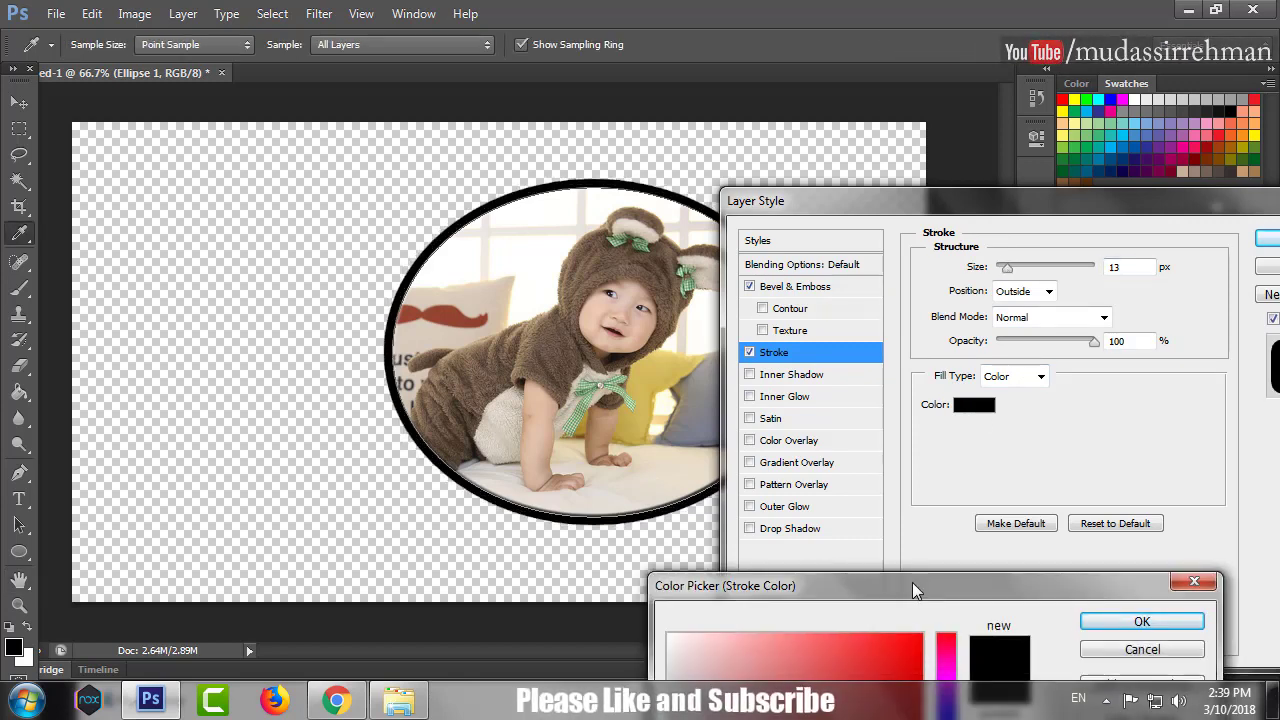
pyautogui.moveTo(912, 582); pyautogui.dragTo(967, 322)
pyautogui.click(982, 380)
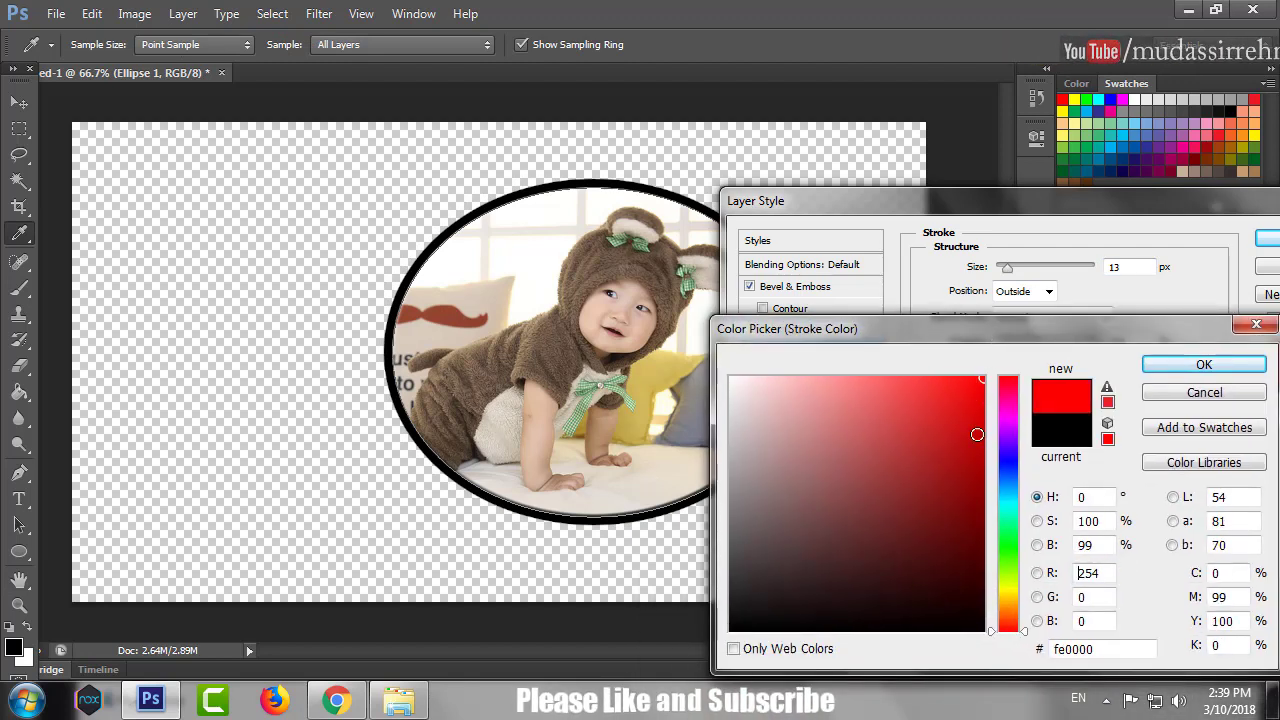
pyautogui.moveTo(1006, 450); pyautogui.dragTo(1006, 528)
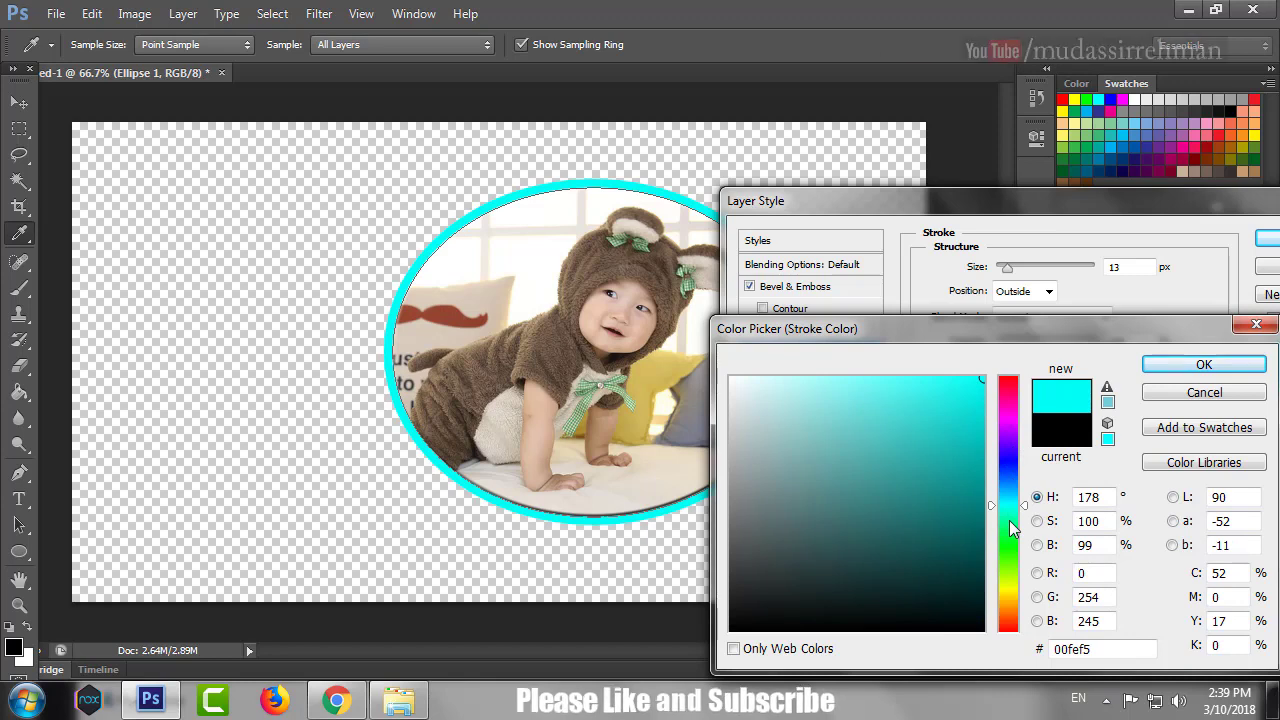
pyautogui.click(1204, 364)
pyautogui.moveTo(1030, 187); pyautogui.dragTo(803, 184)
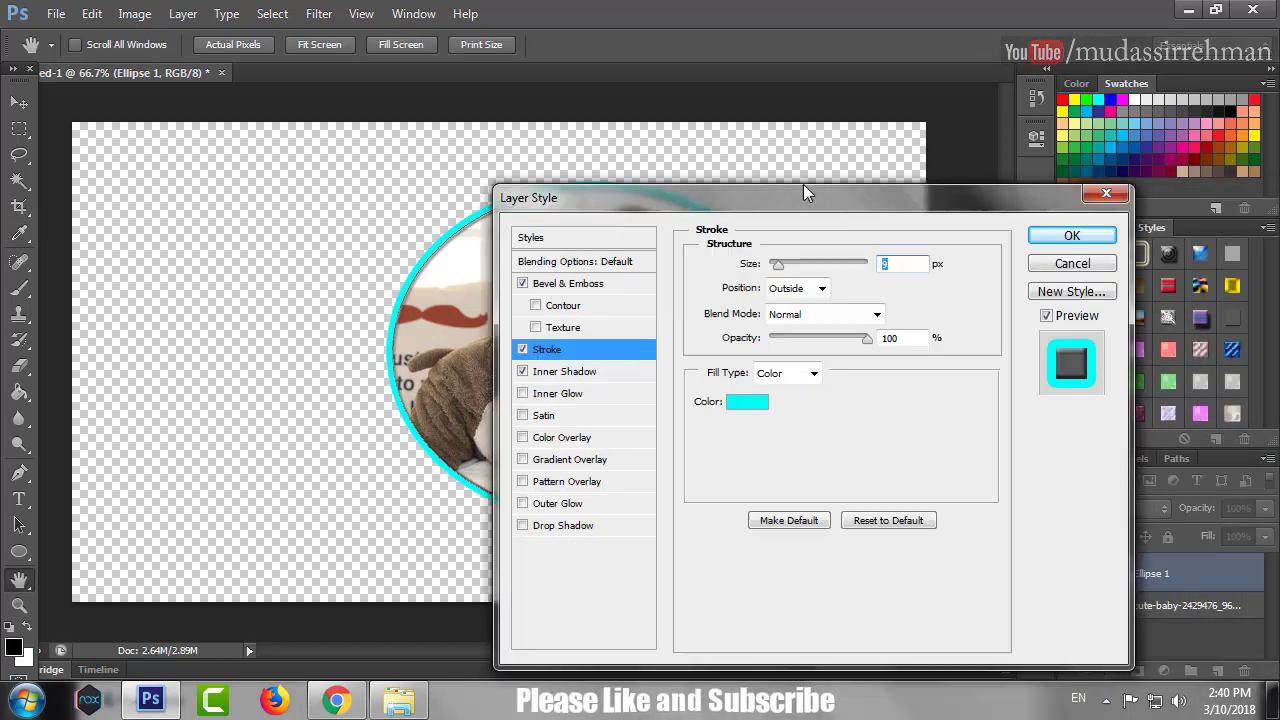
pyautogui.click(1072, 235)
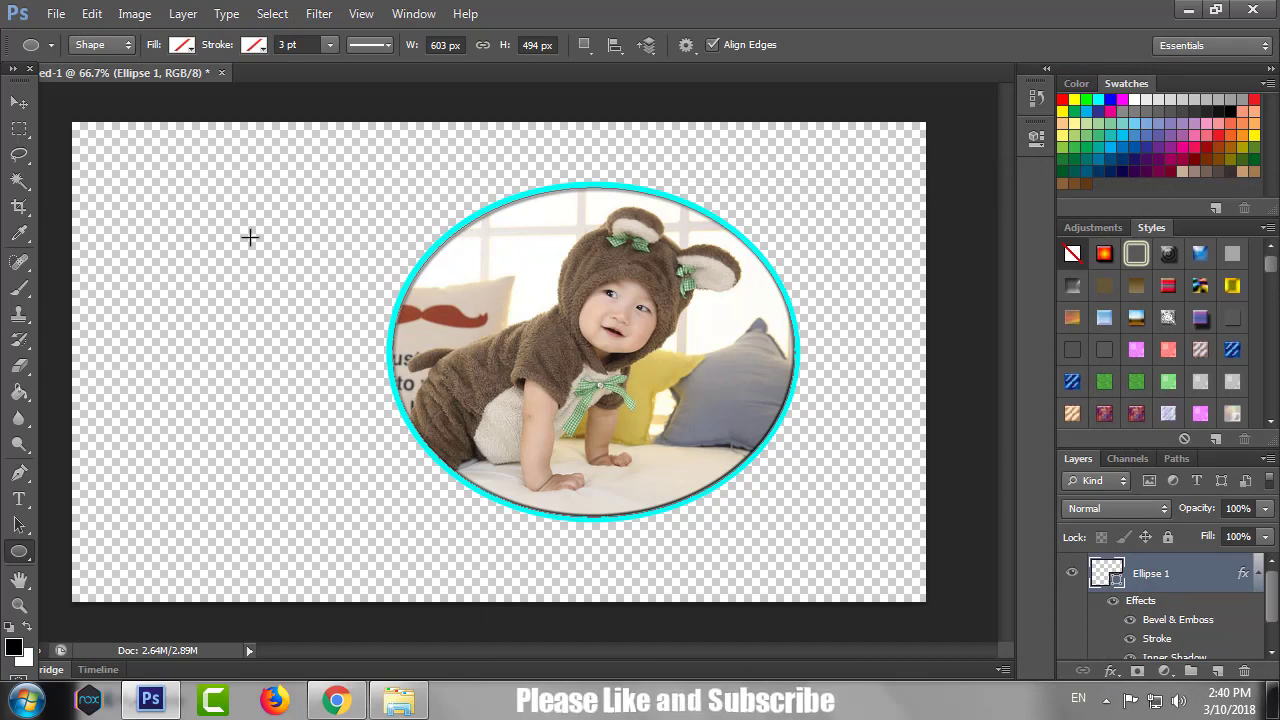
# Save the image to the Desktop as the PNG file Untitled-1.png.
pyautogui.hotkey('ctrl', 'shift', 's')
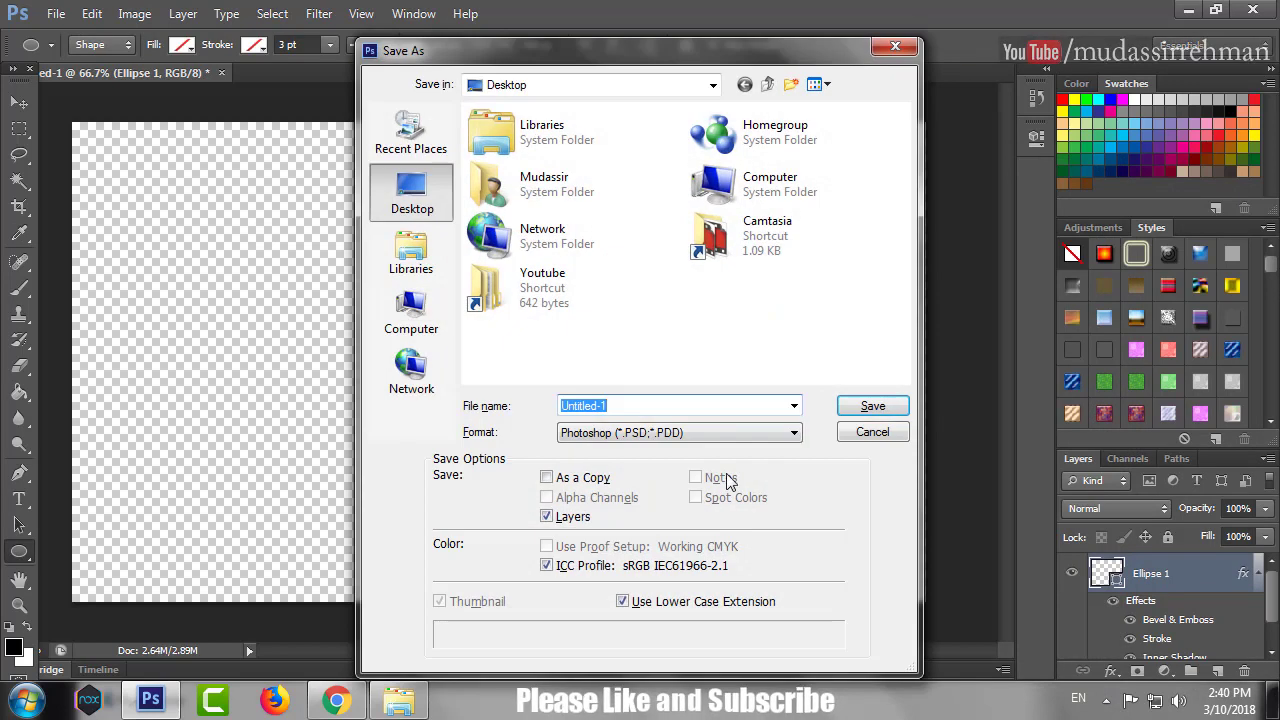
pyautogui.click(695, 438)
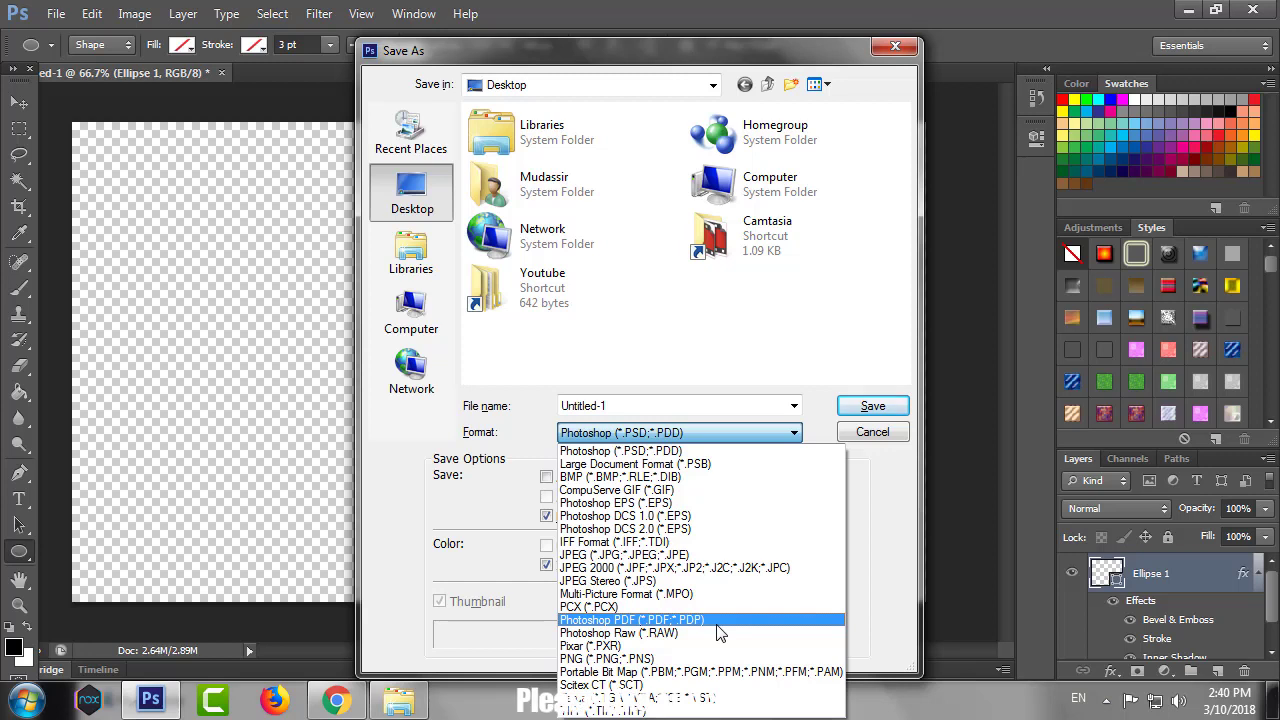
pyautogui.click(638, 662)
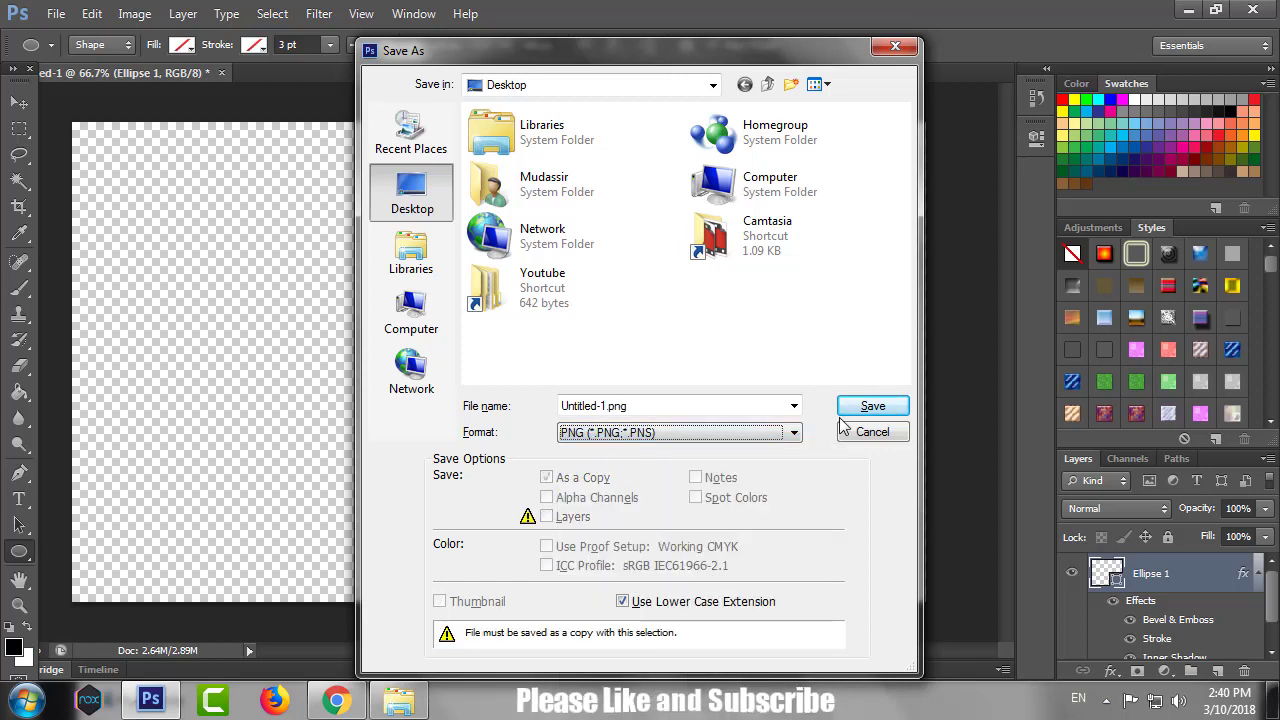
pyautogui.click(858, 406)
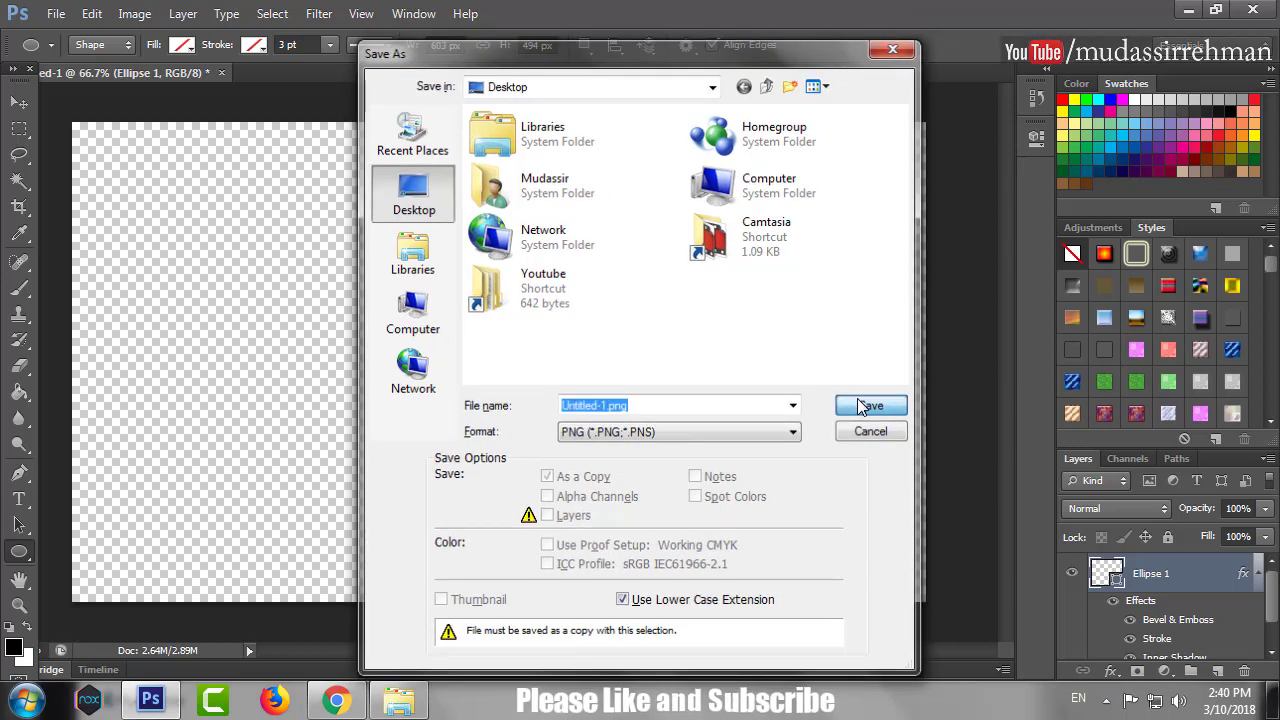
pyautogui.click(700, 316)
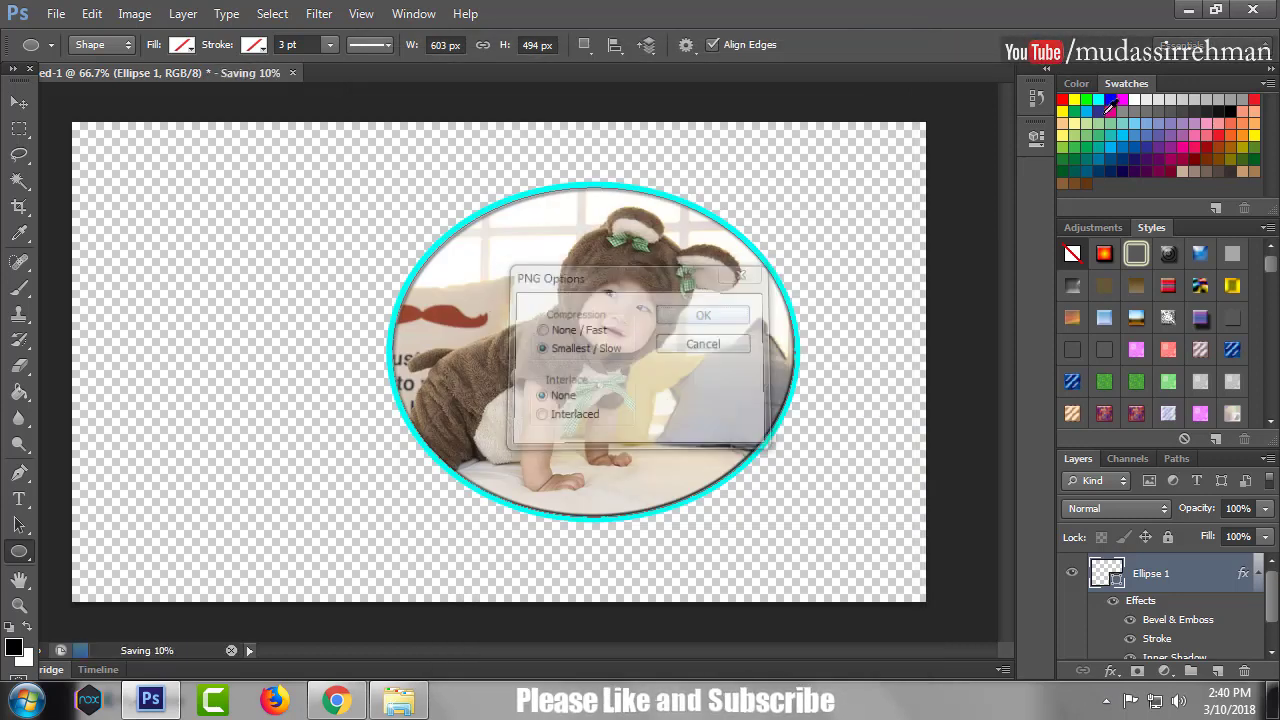
pyautogui.click(1187, 14)
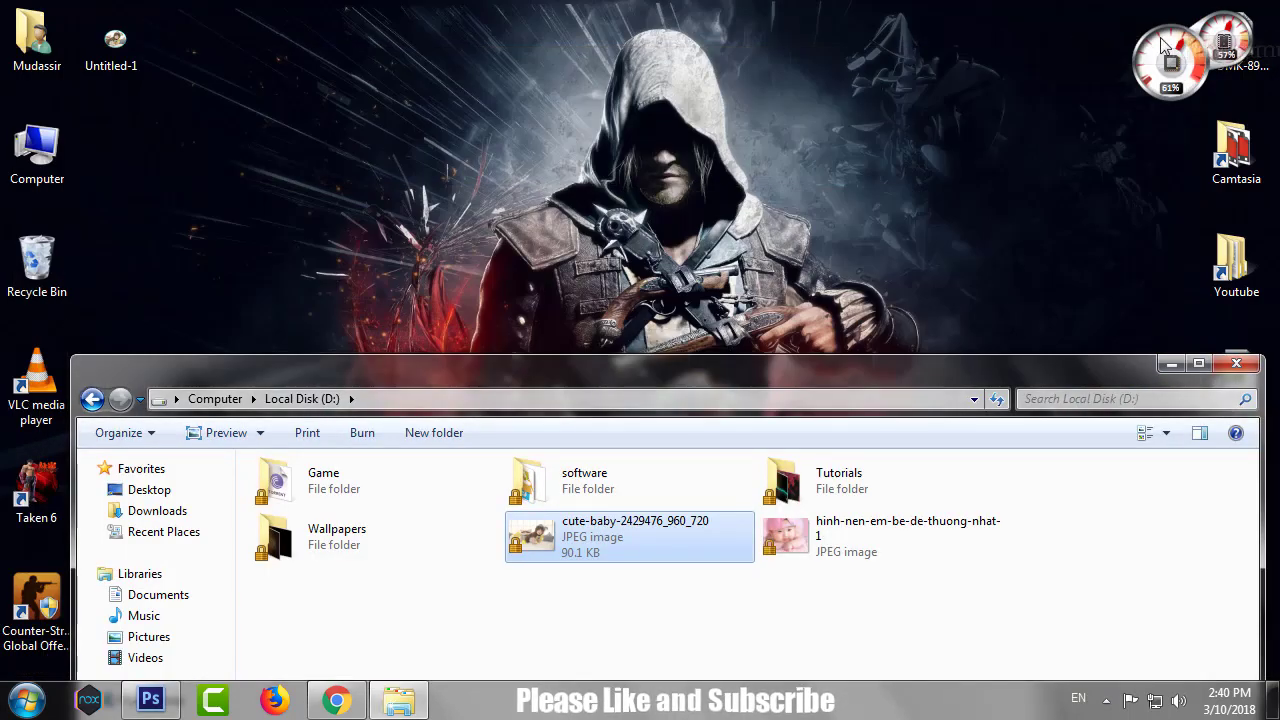
pyautogui.doubleClick(121, 58)
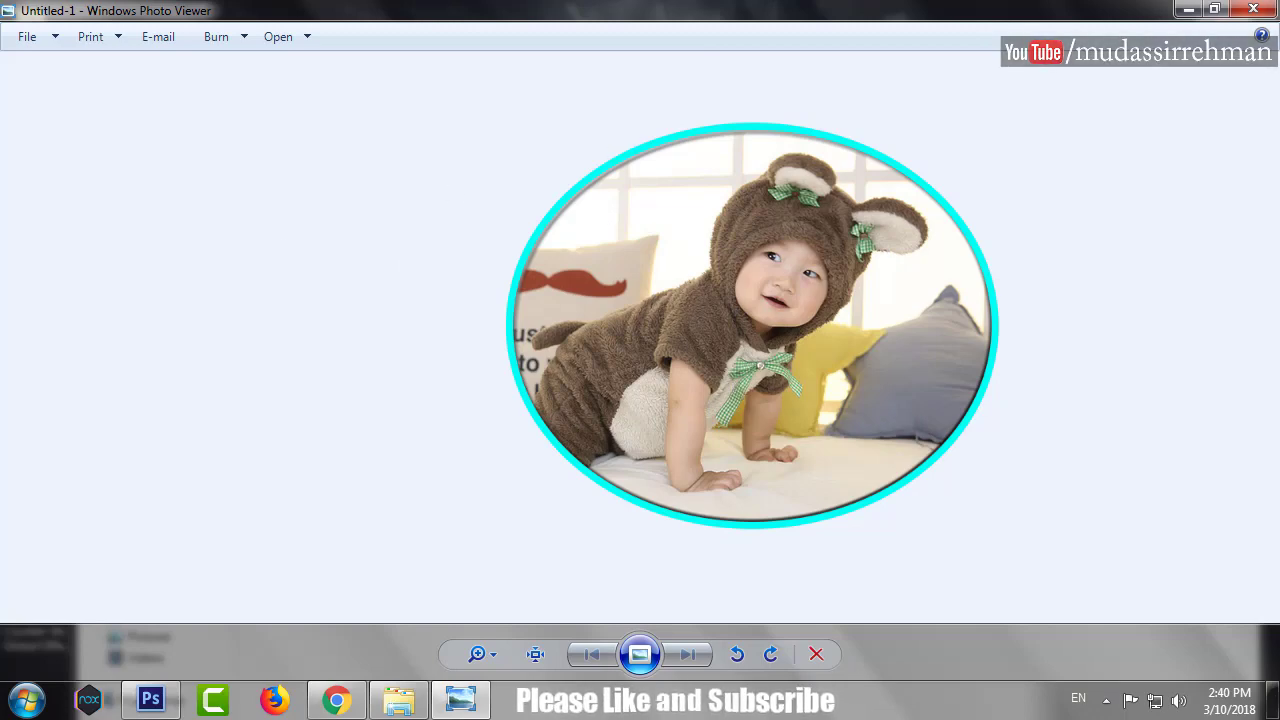
pyautogui.click(1253, 9)
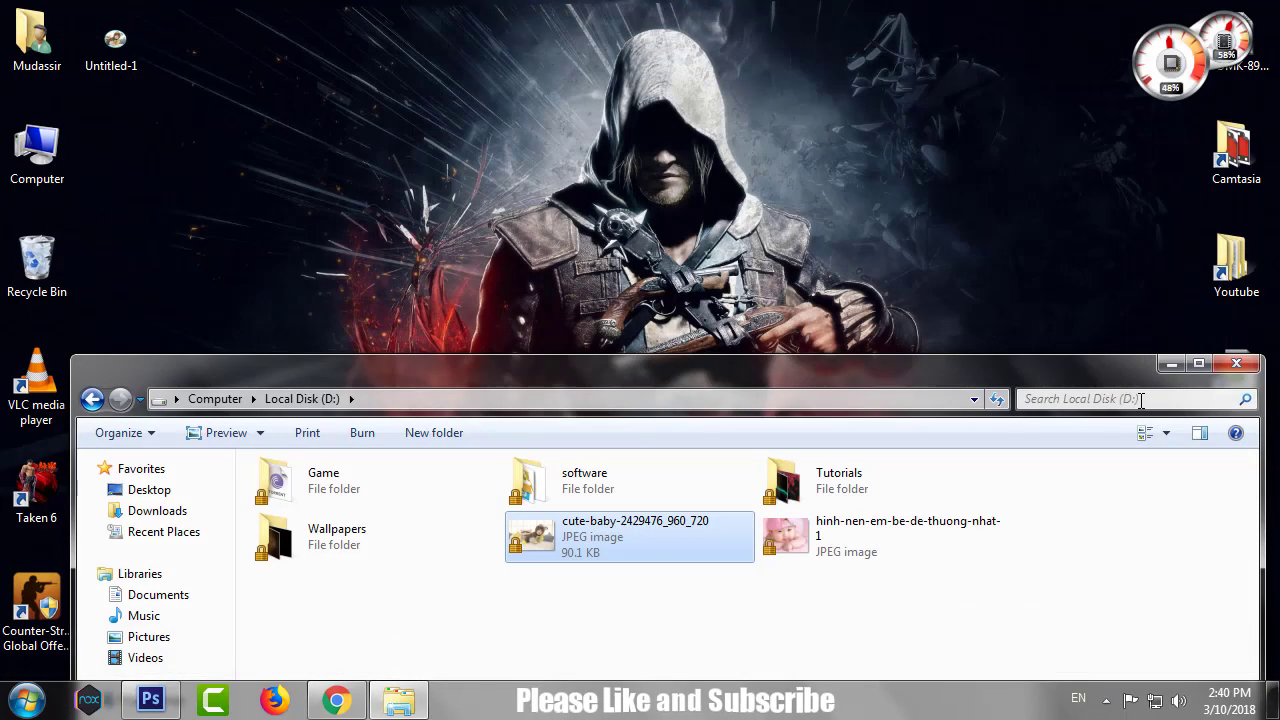
pyautogui.moveTo(1097, 371); pyautogui.dragTo(1040, 279)
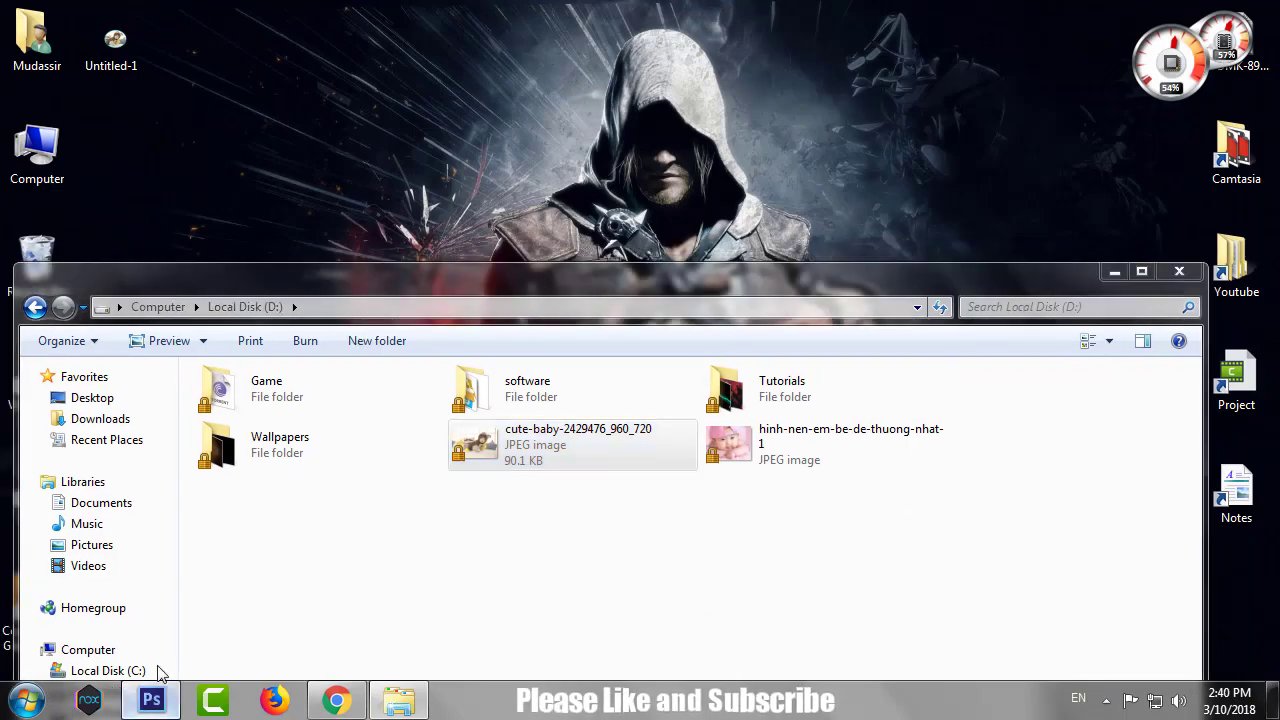
pyautogui.click(150, 700)
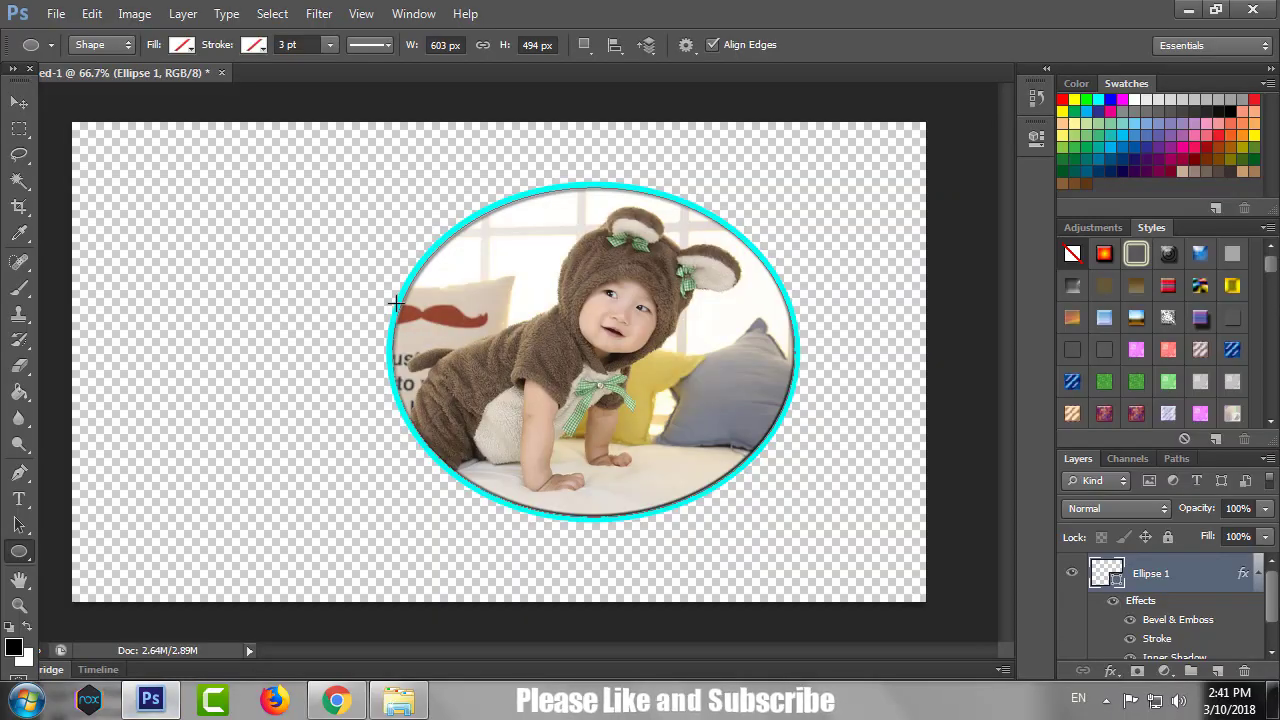
# Create a second 1280×720 document with Layer 0 and draw a 626 × 455 px oval.
pyautogui.hotkey('ctrl', 'n')
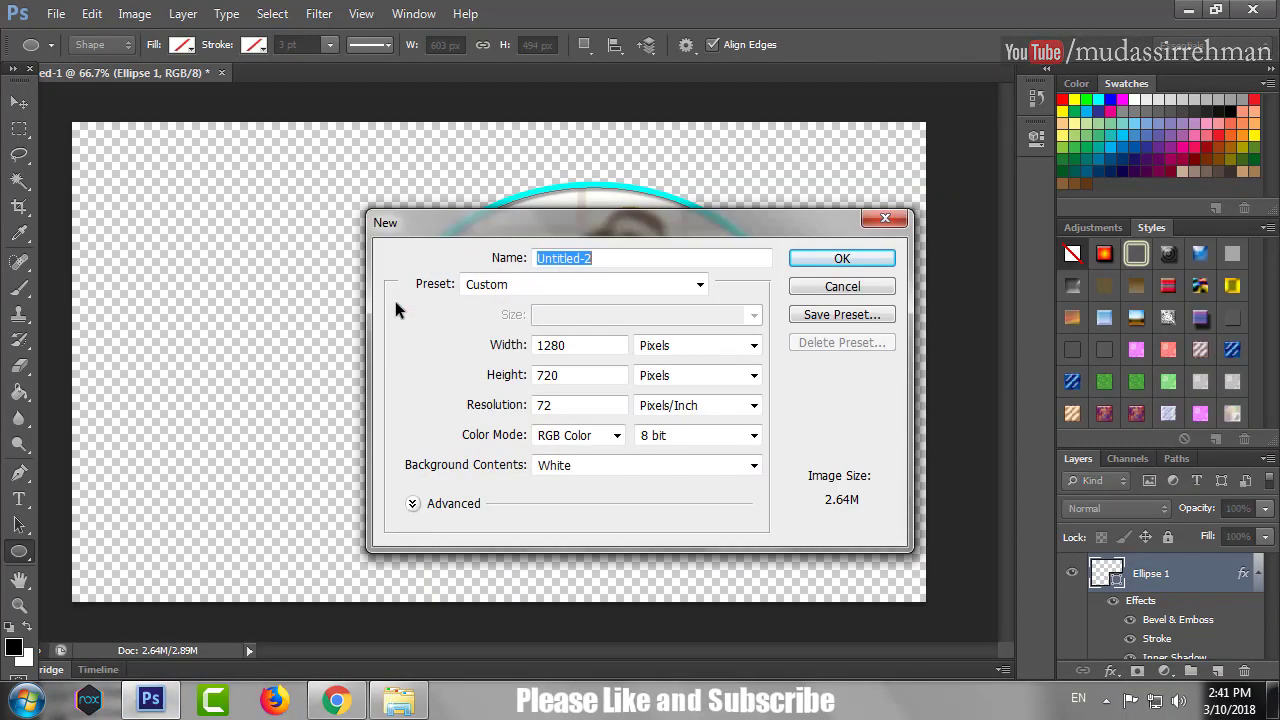
pyautogui.press('Return')
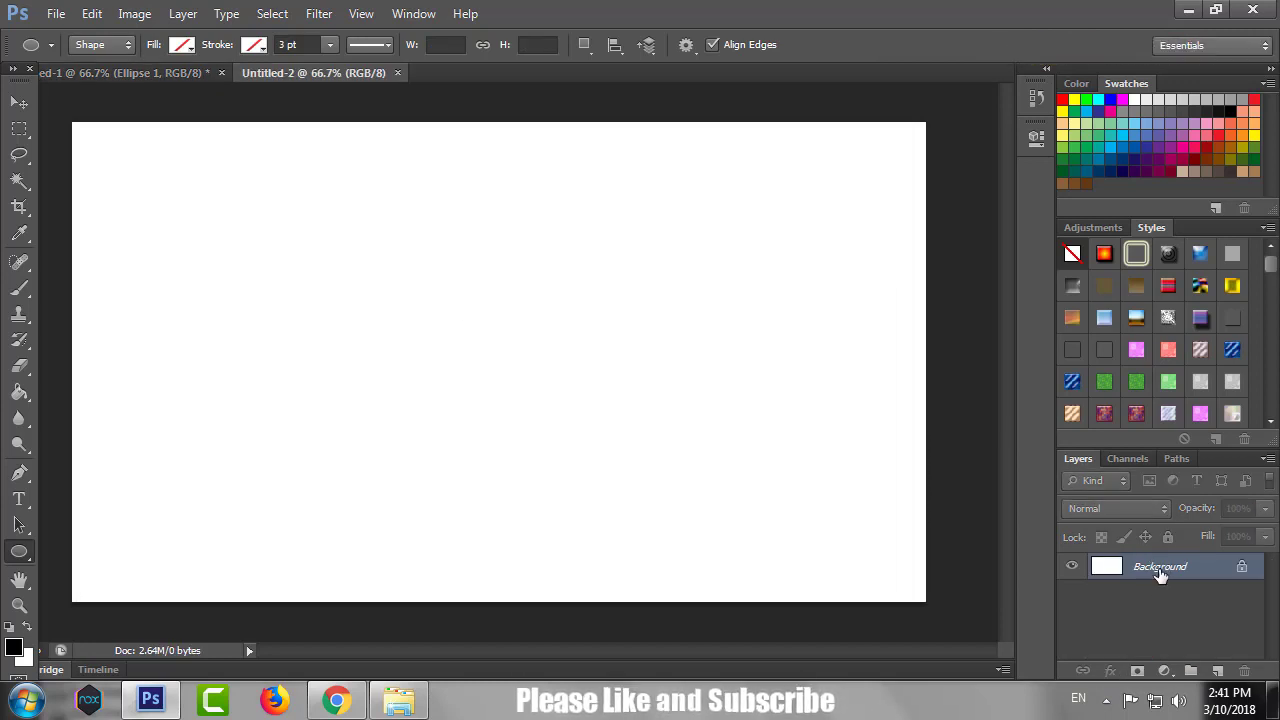
pyautogui.doubleClick(1160, 568)
pyautogui.click(806, 322)
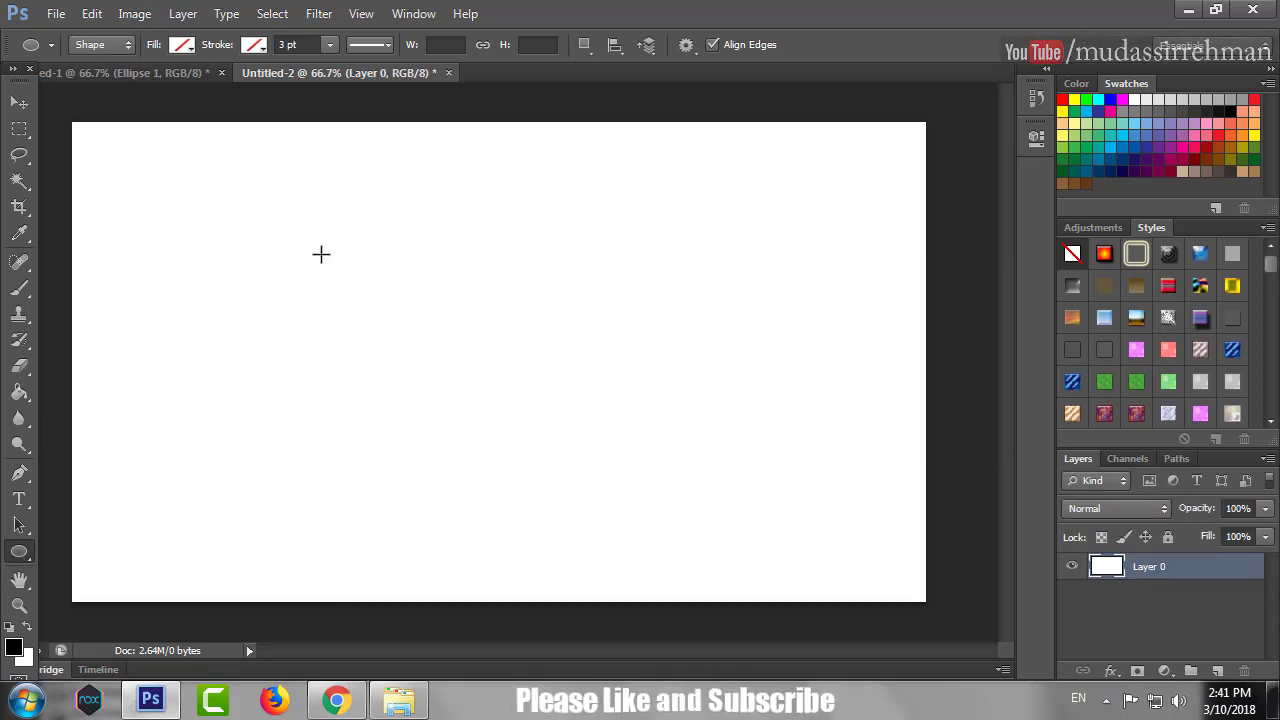
pyautogui.moveTo(322, 254); pyautogui.dragTo(737, 554)
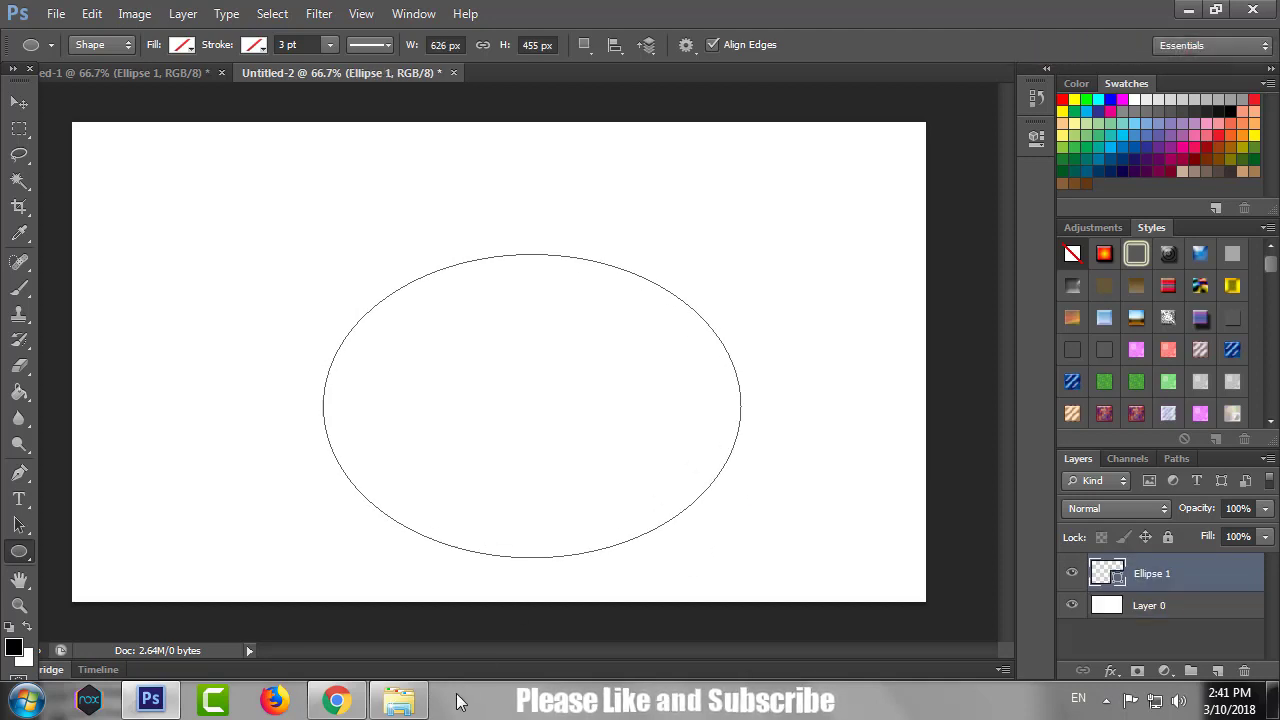
# Place the hinh-nen-em-be-de-thuong-nhat-1 baby photo on the canvas and rasterize it.
pyautogui.click(420, 702)
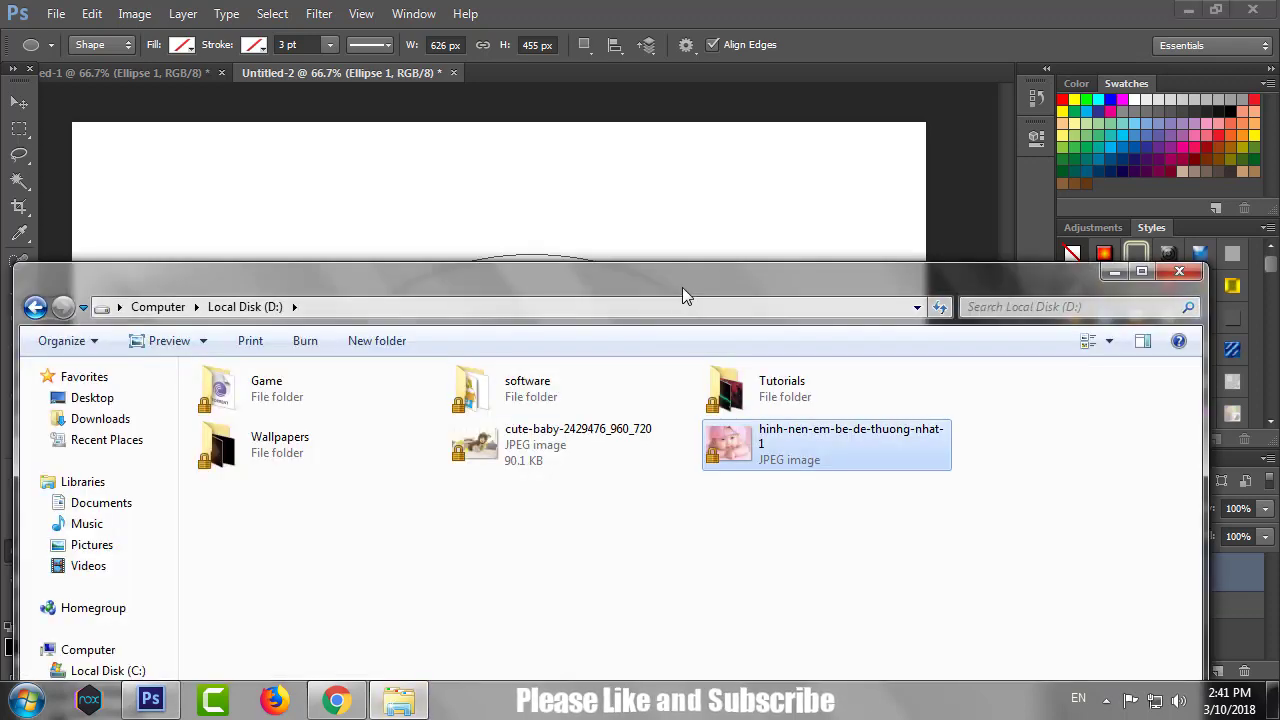
pyautogui.moveTo(707, 444); pyautogui.dragTo(630, 222)
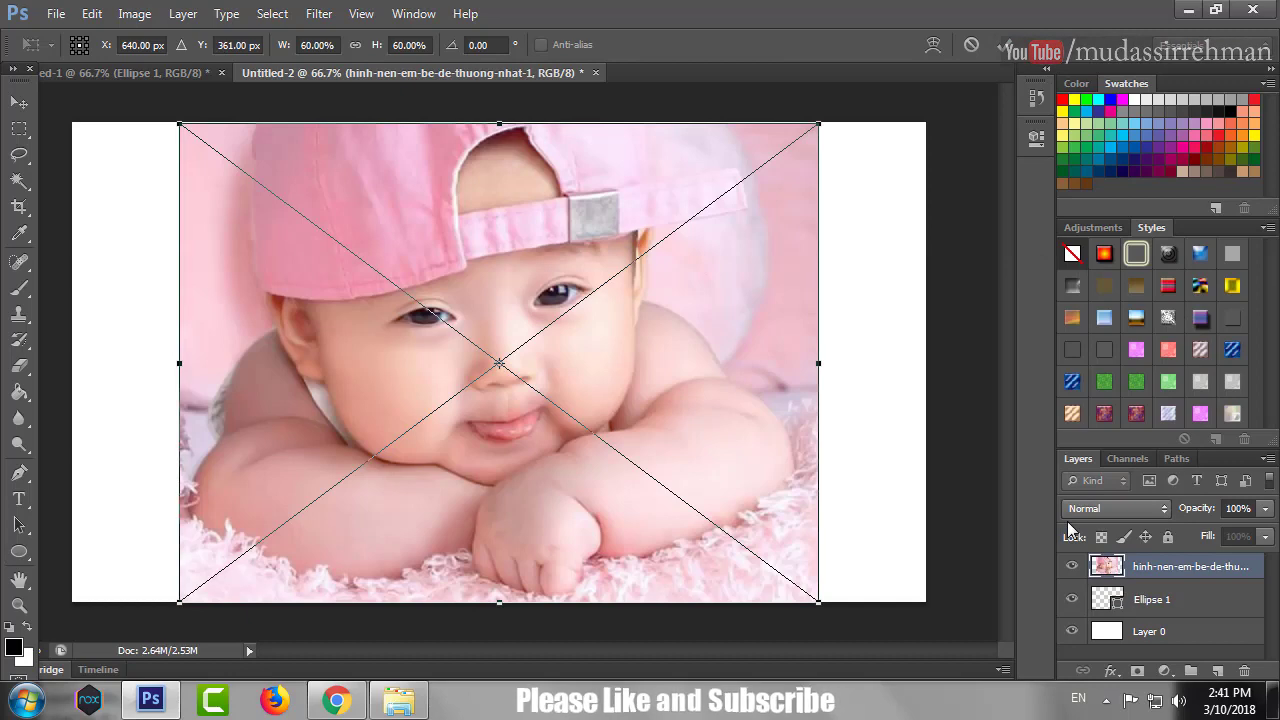
pyautogui.press('Return')
pyautogui.rightClick(1153, 566)
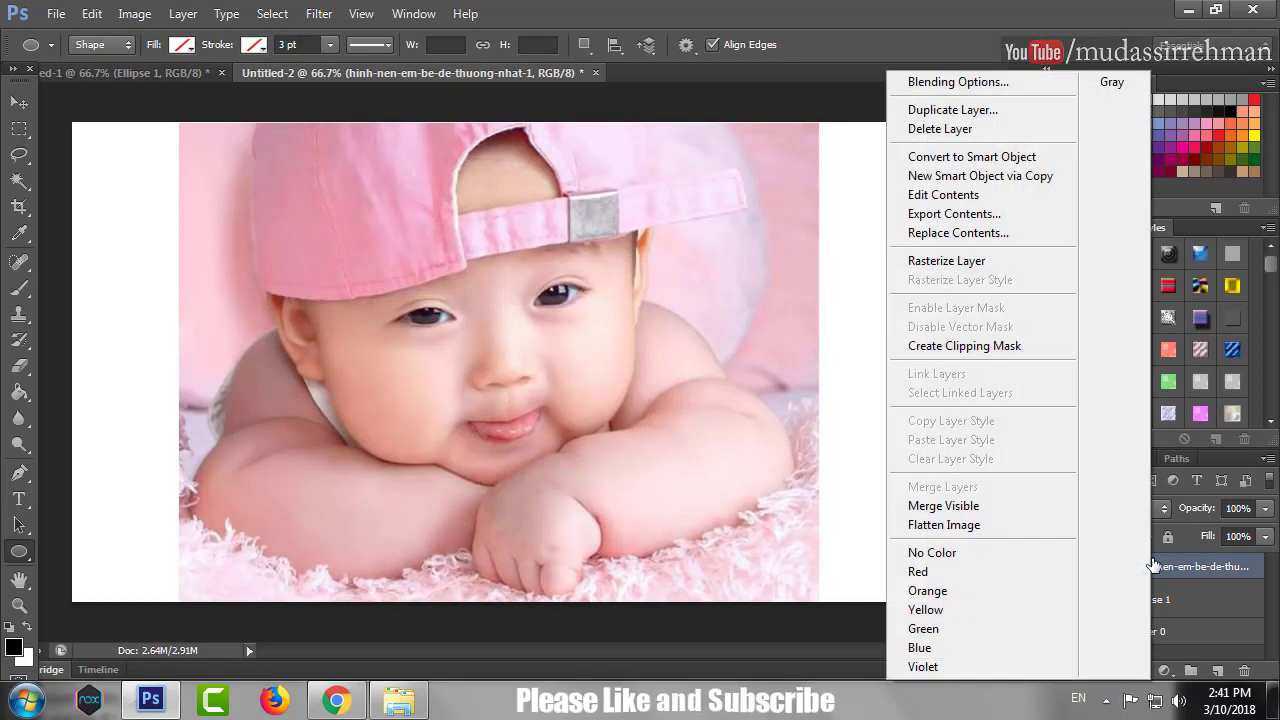
pyautogui.click(977, 264)
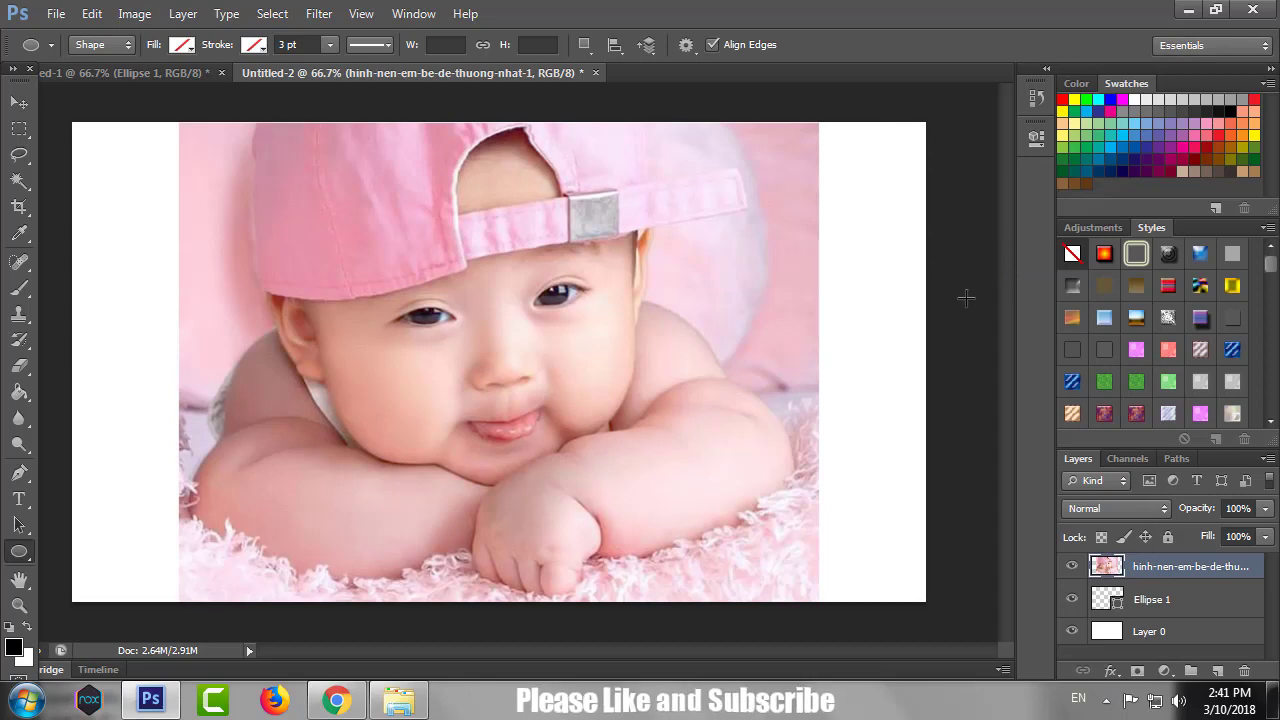
# Clip the photo to Ellipse 1 and give the ellipse a solid black fill.
pyautogui.rightClick(1168, 570)
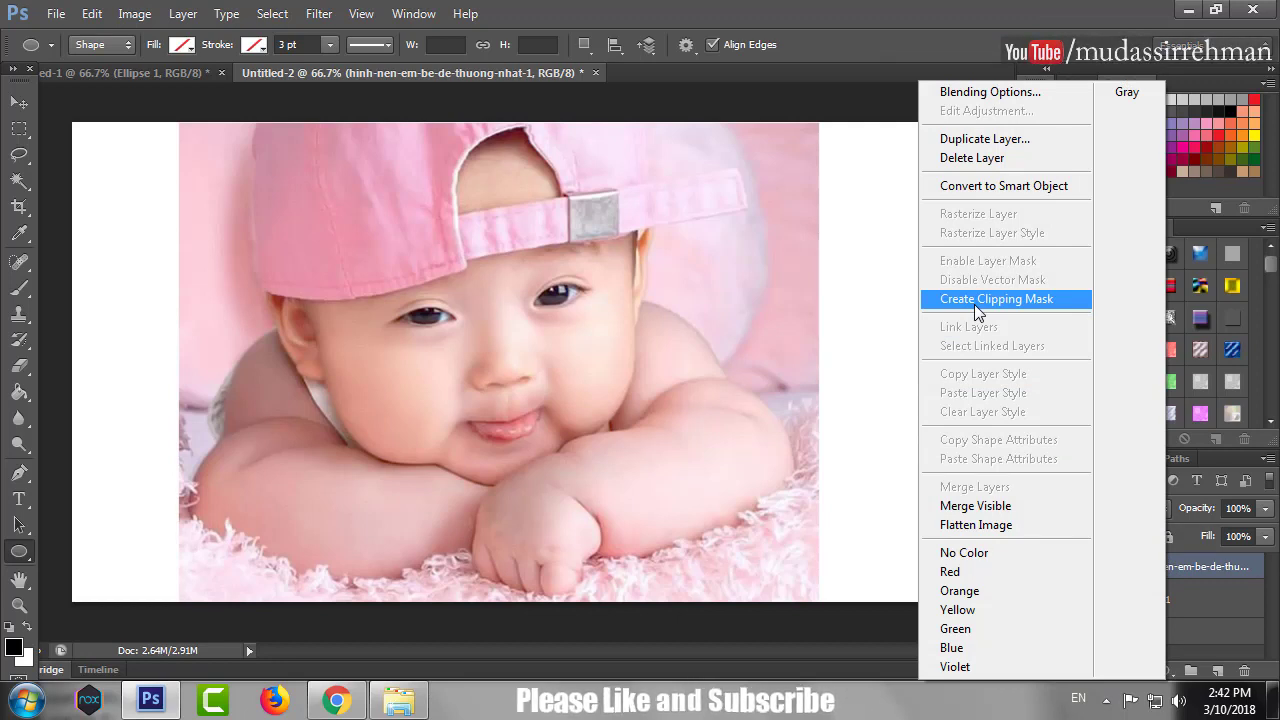
pyautogui.click(977, 313)
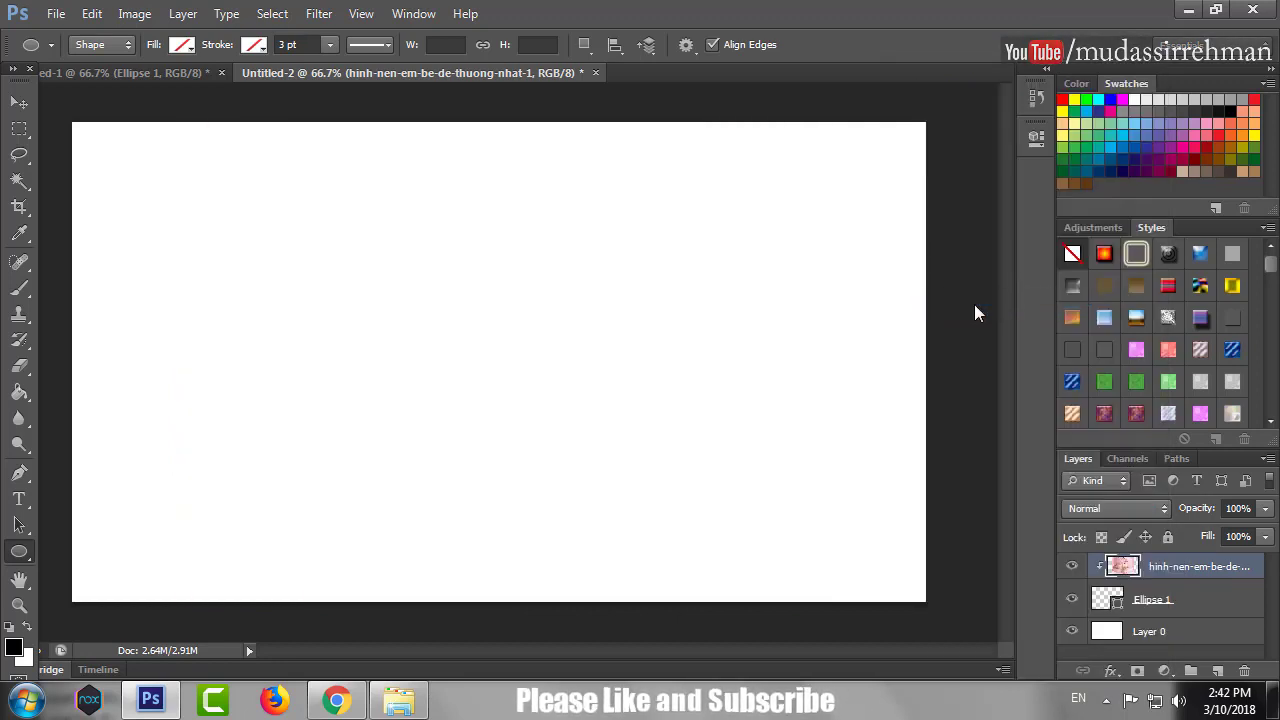
pyautogui.click(1202, 602)
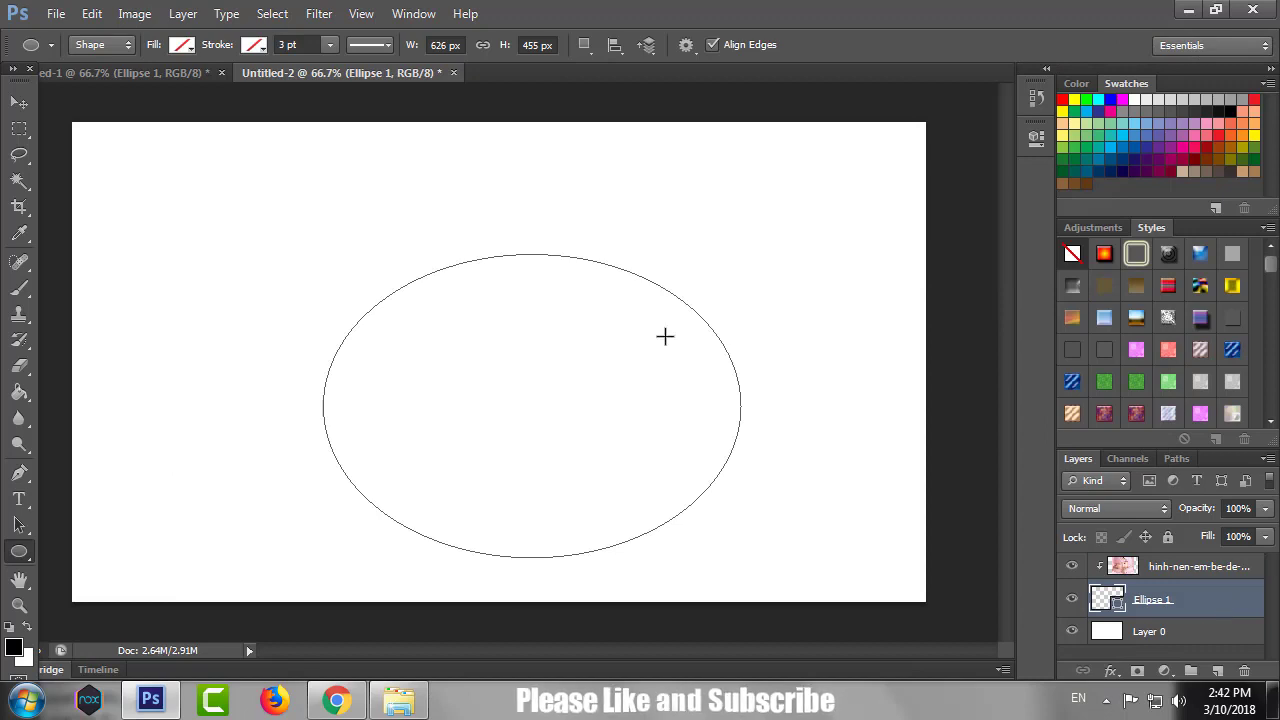
pyautogui.click(183, 45)
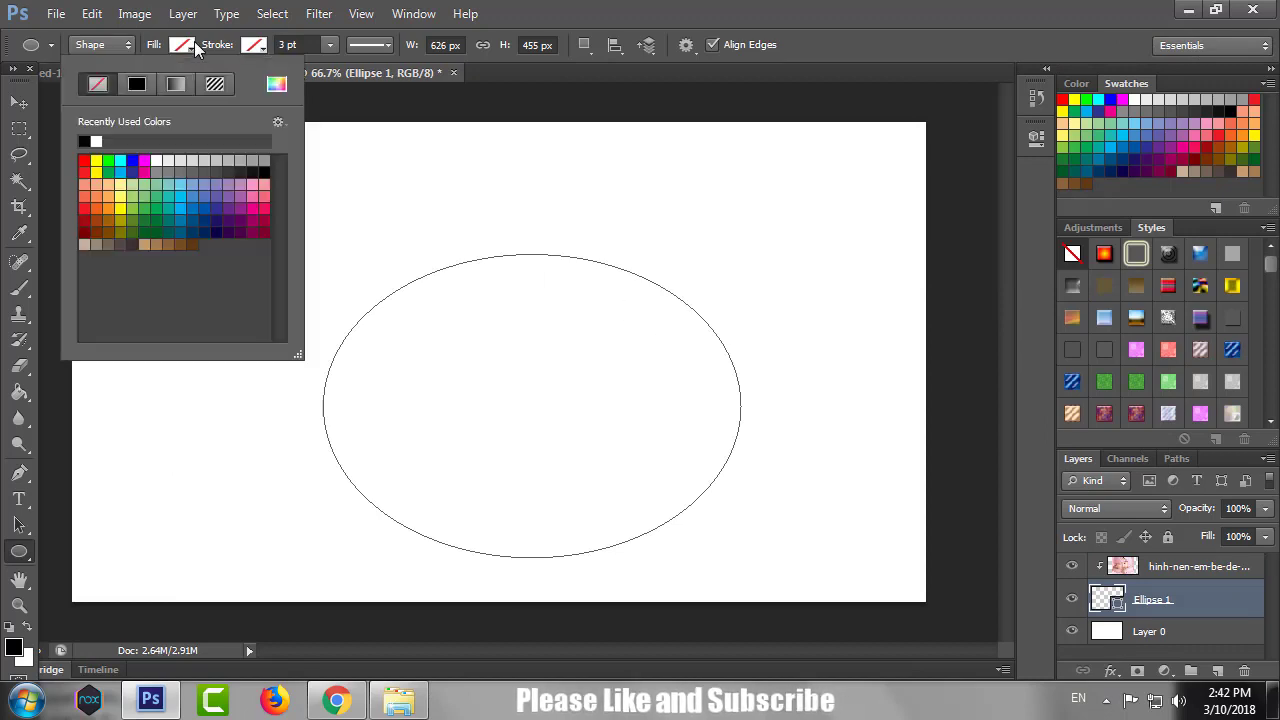
pyautogui.click(138, 88)
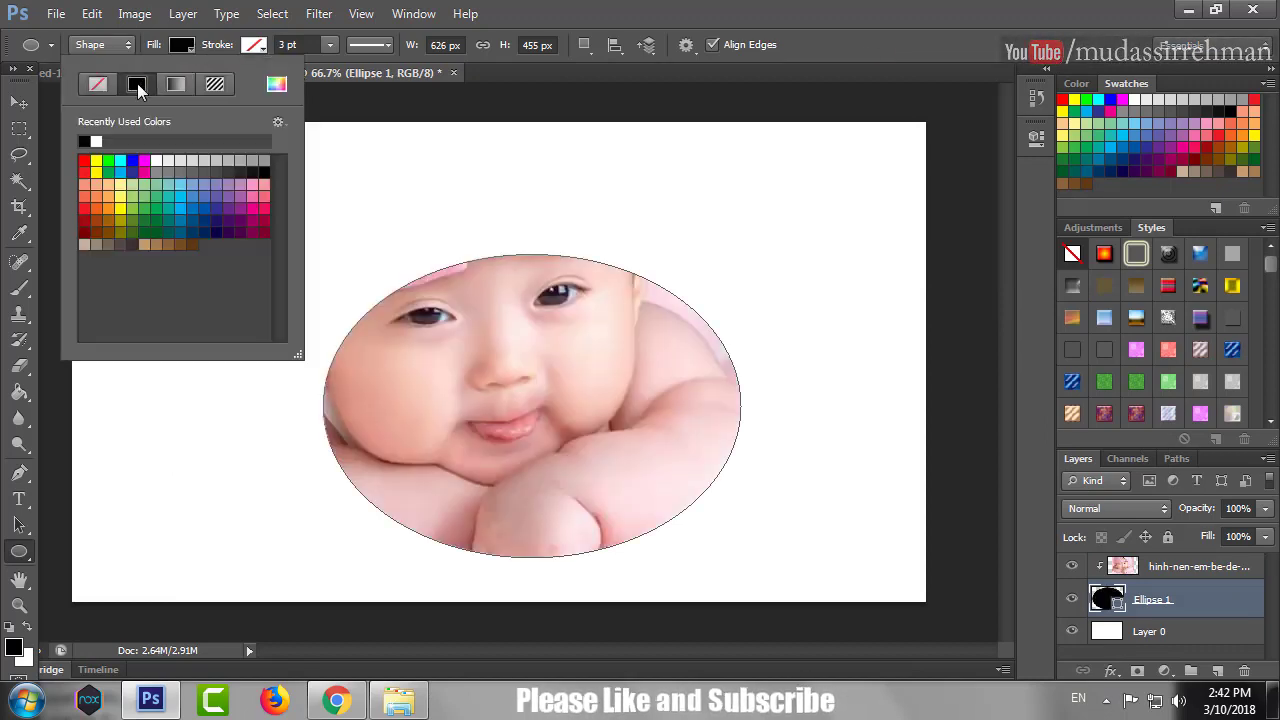
pyautogui.click(312, 226)
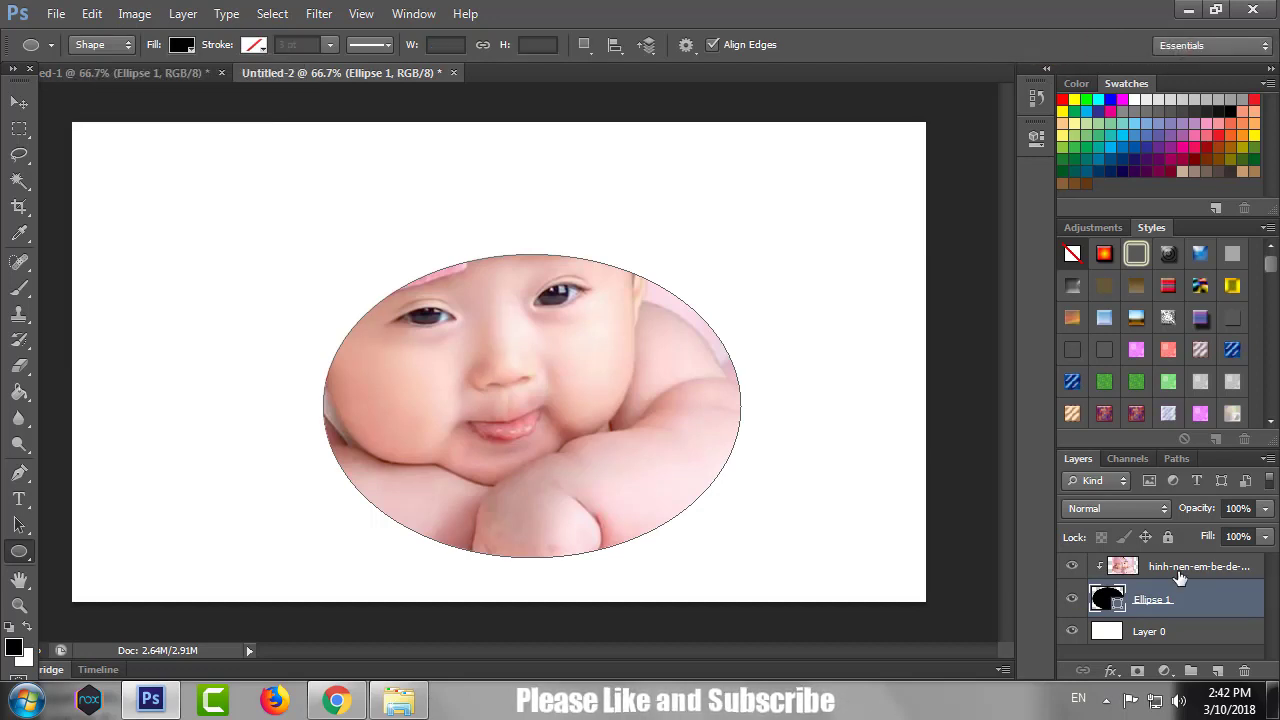
pyautogui.click(1180, 578)
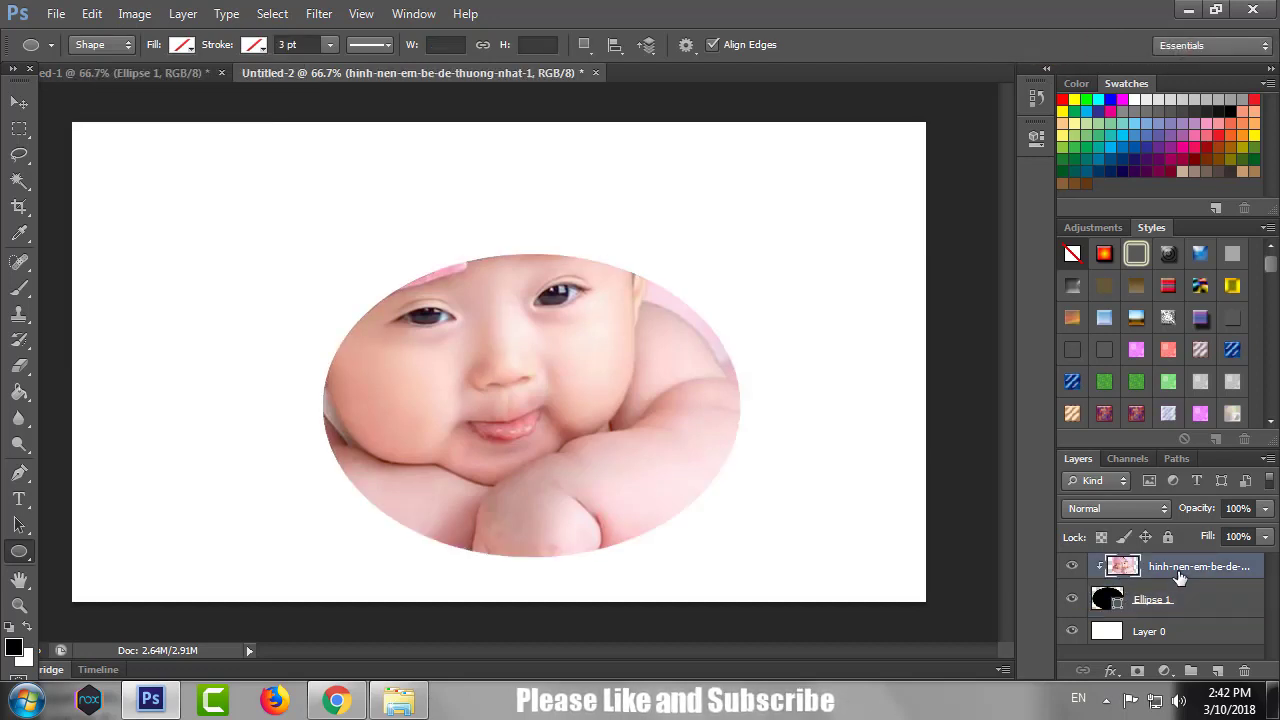
# Scale the clipped baby photo to about 67% and re-centre it so face and pink cap fit the oval.
pyautogui.click(19, 102)
pyautogui.hotkey('ctrl', 't')
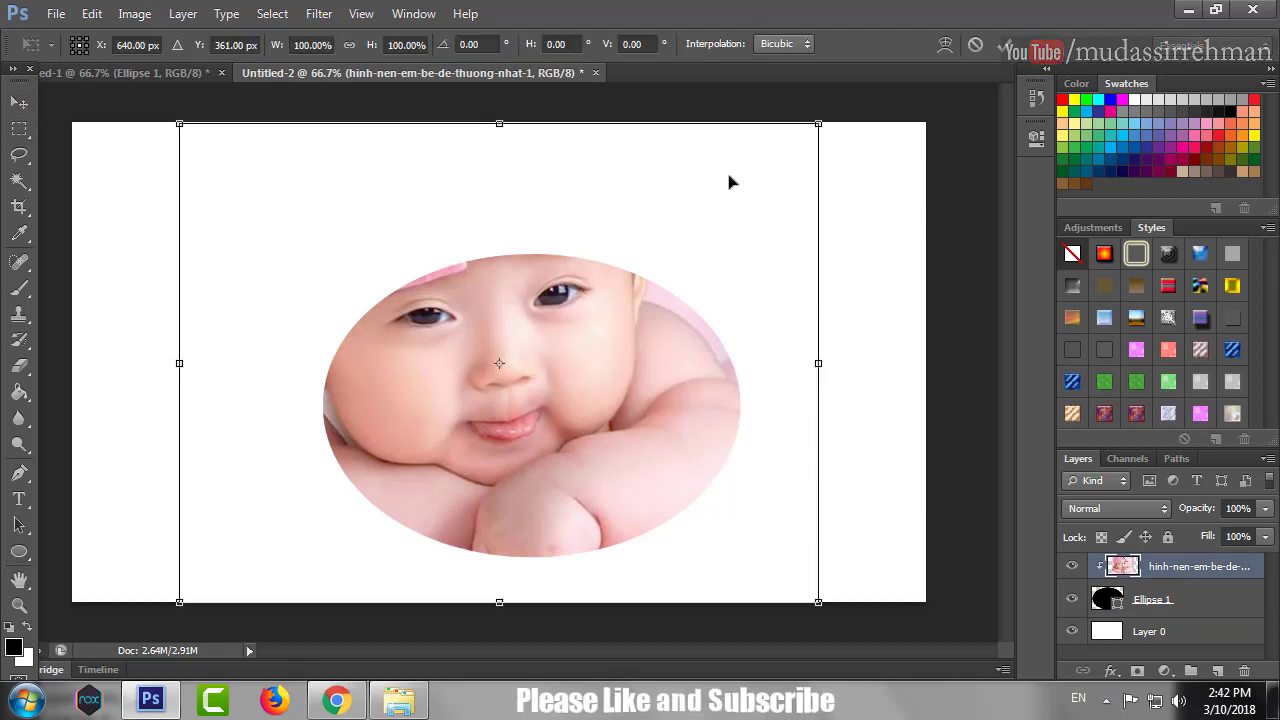
pyautogui.moveTo(821, 123); pyautogui.dragTo(757, 217)
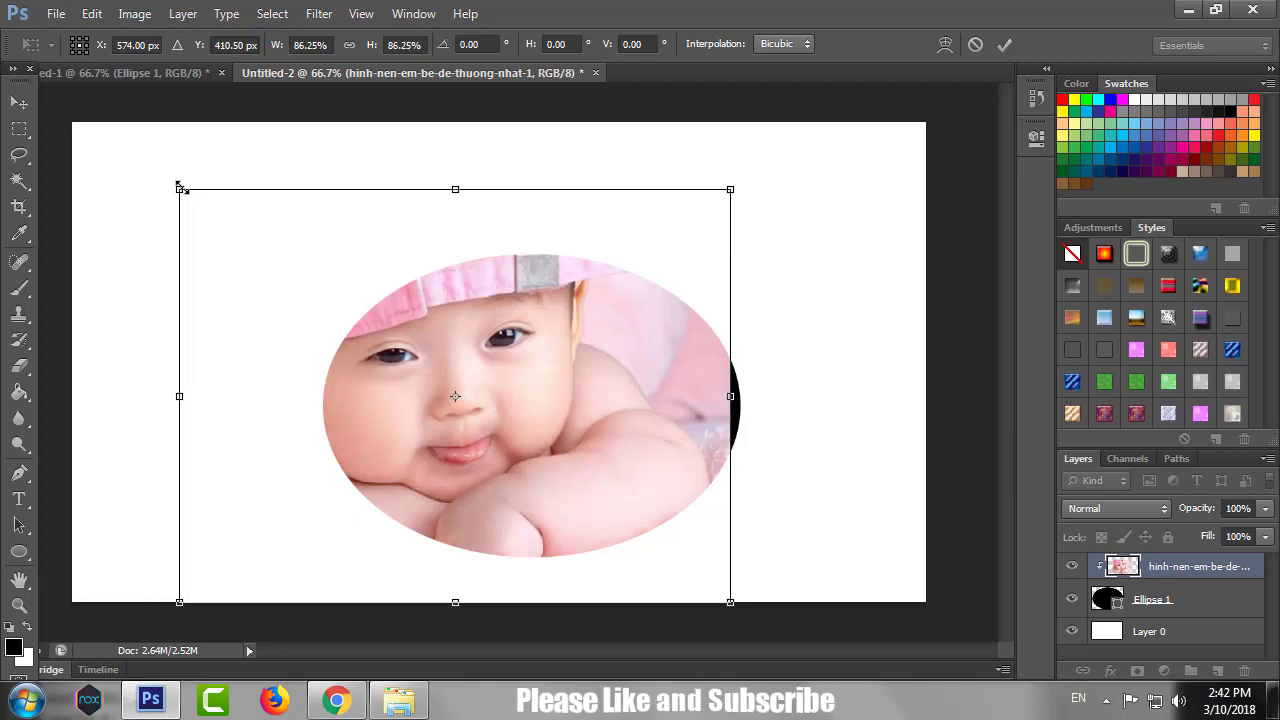
pyautogui.moveTo(180, 188); pyautogui.dragTo(297, 226)
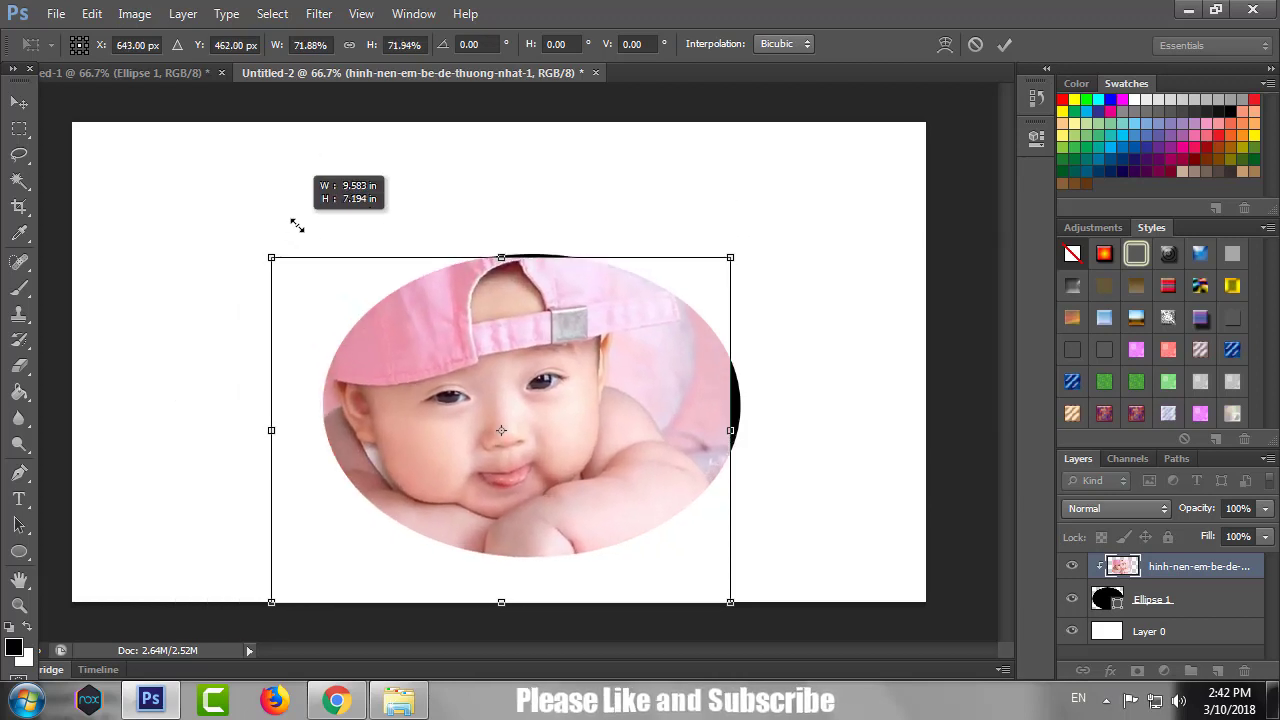
pyautogui.moveTo(569, 431); pyautogui.dragTo(590, 419)
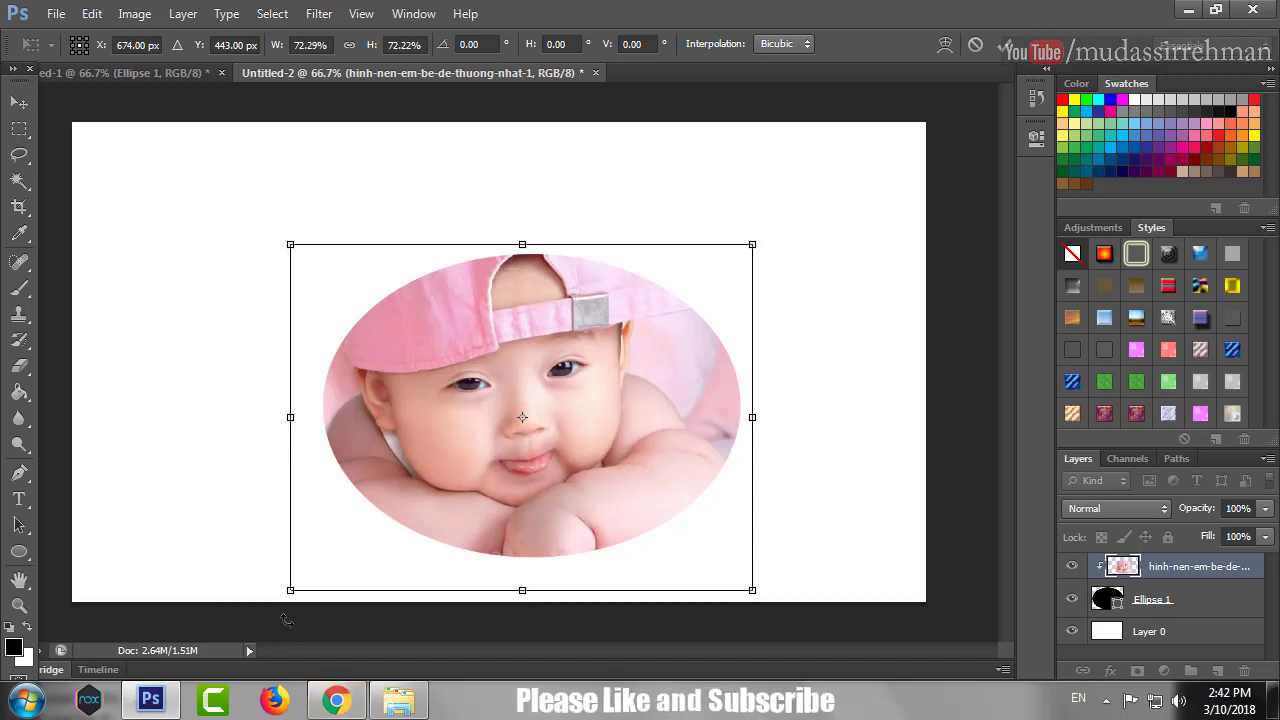
pyautogui.moveTo(290, 590); pyautogui.dragTo(331, 561)
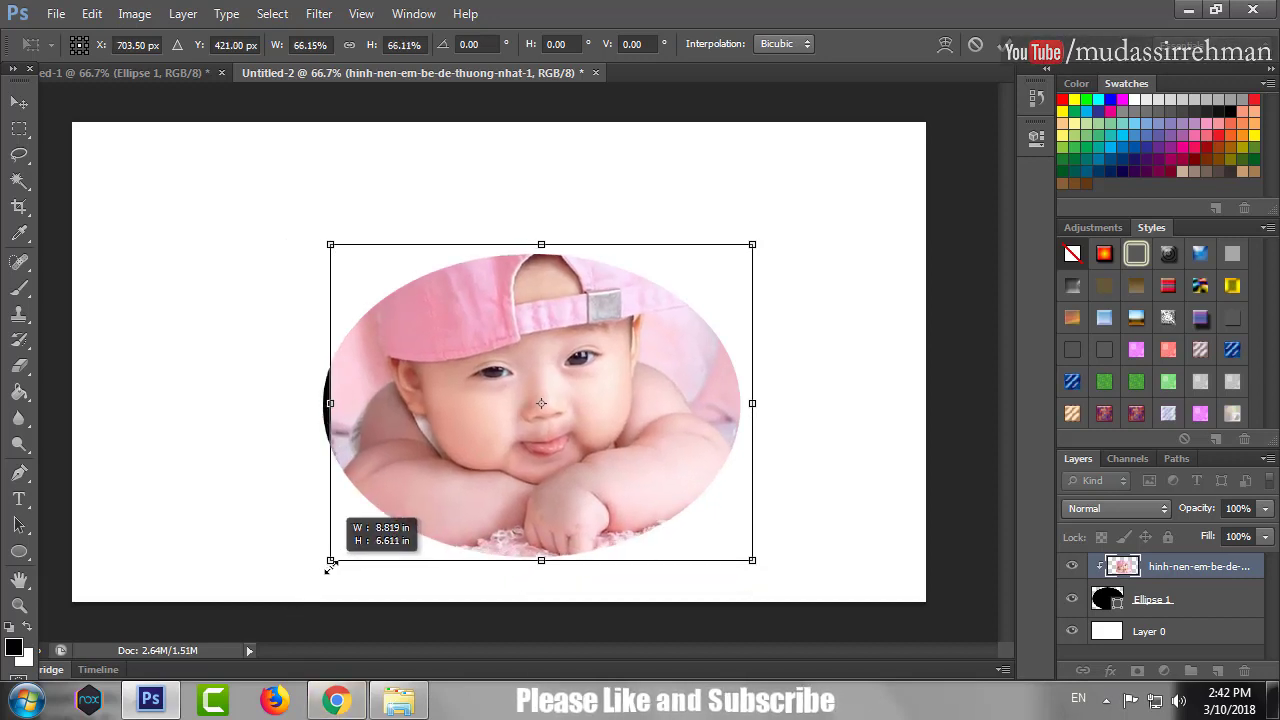
pyautogui.moveTo(331, 561); pyautogui.dragTo(322, 566)
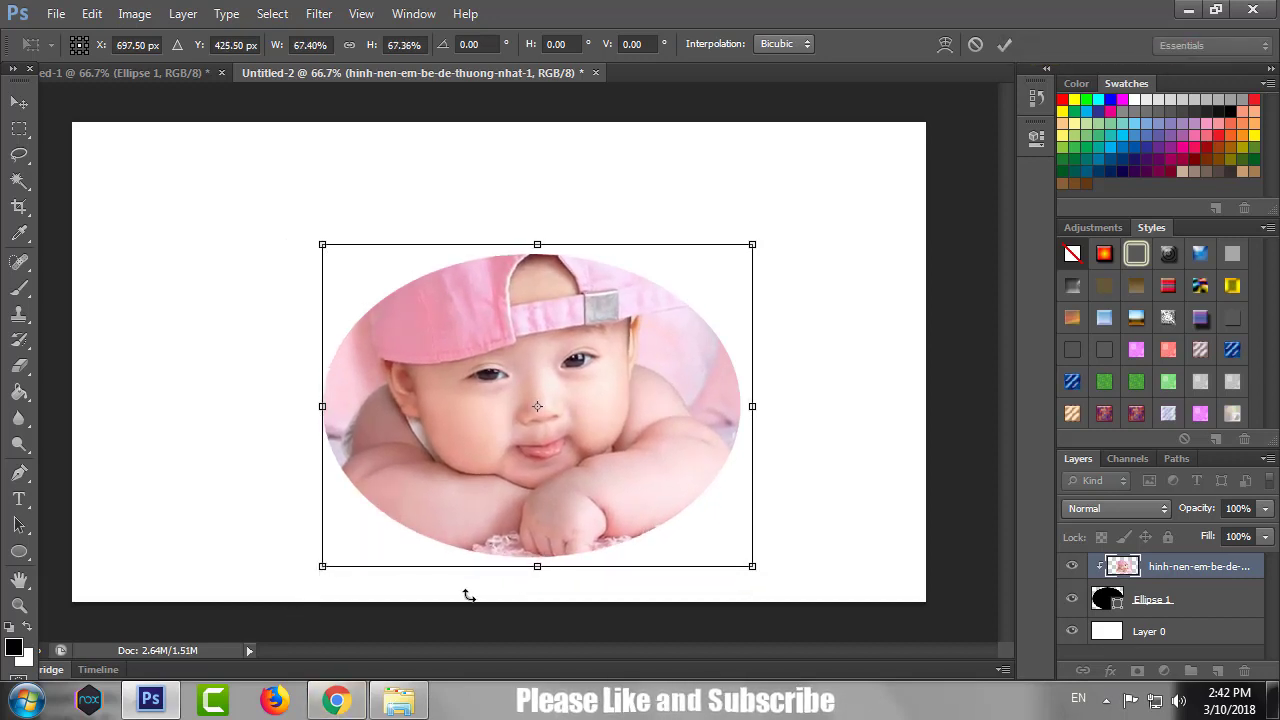
pyautogui.moveTo(522, 489)
pyautogui.mouseDown()
pyautogui.moveTo(522, 475)
pyautogui.moveTo(519, 500)
pyautogui.mouseUp()
pyautogui.press('Return')
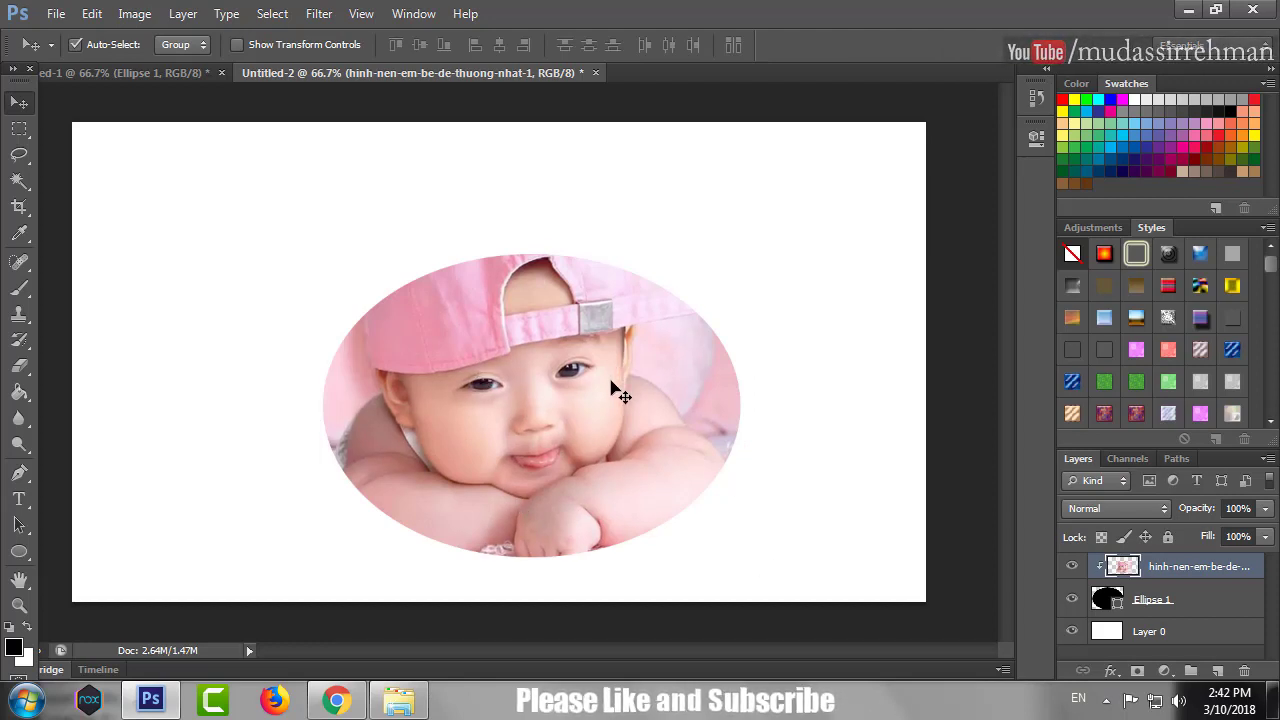
# Give the Ellipse 1 layer a Bevel & Emboss effect and a 3 px black stroke.
pyautogui.click(1186, 594)
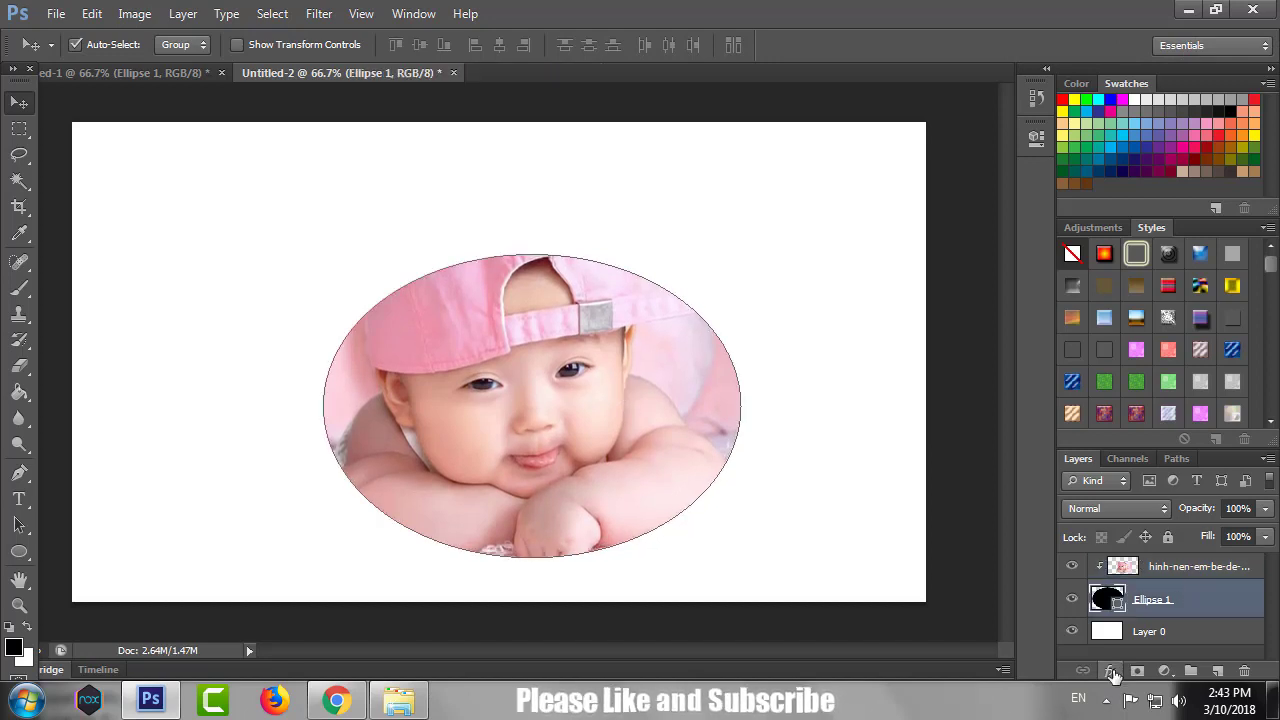
pyautogui.click(1166, 572)
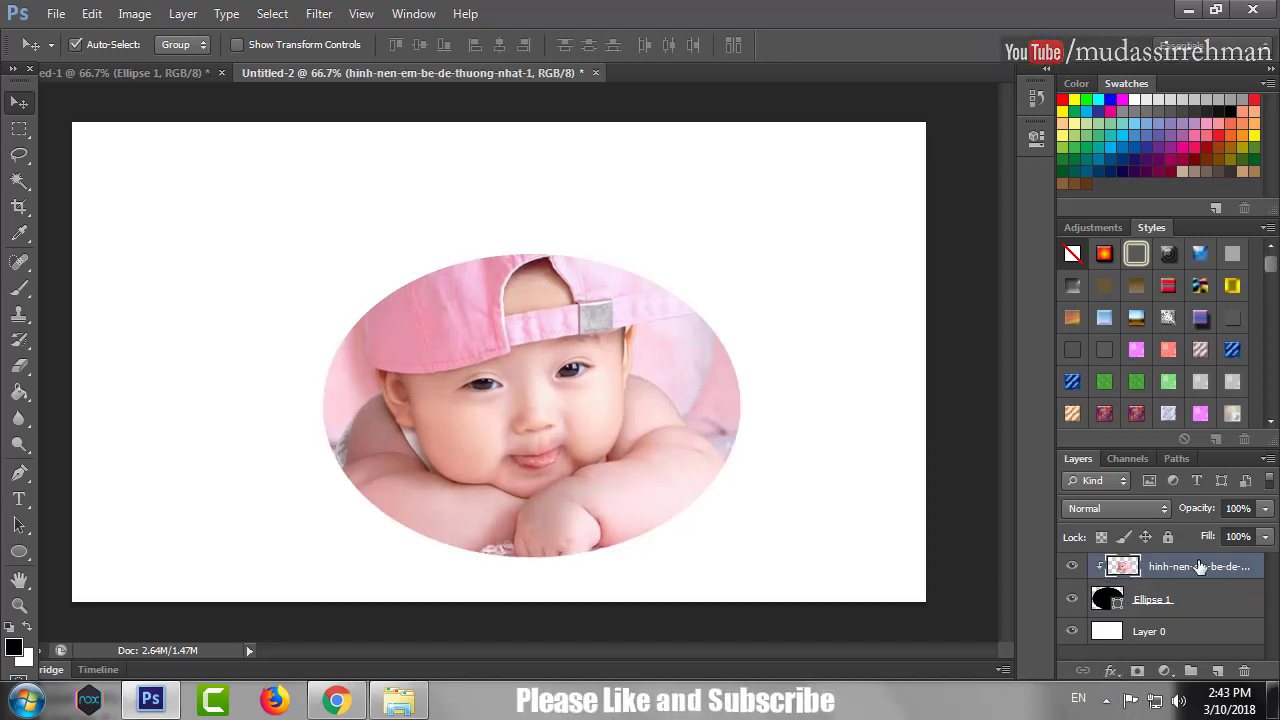
pyautogui.click(1220, 595)
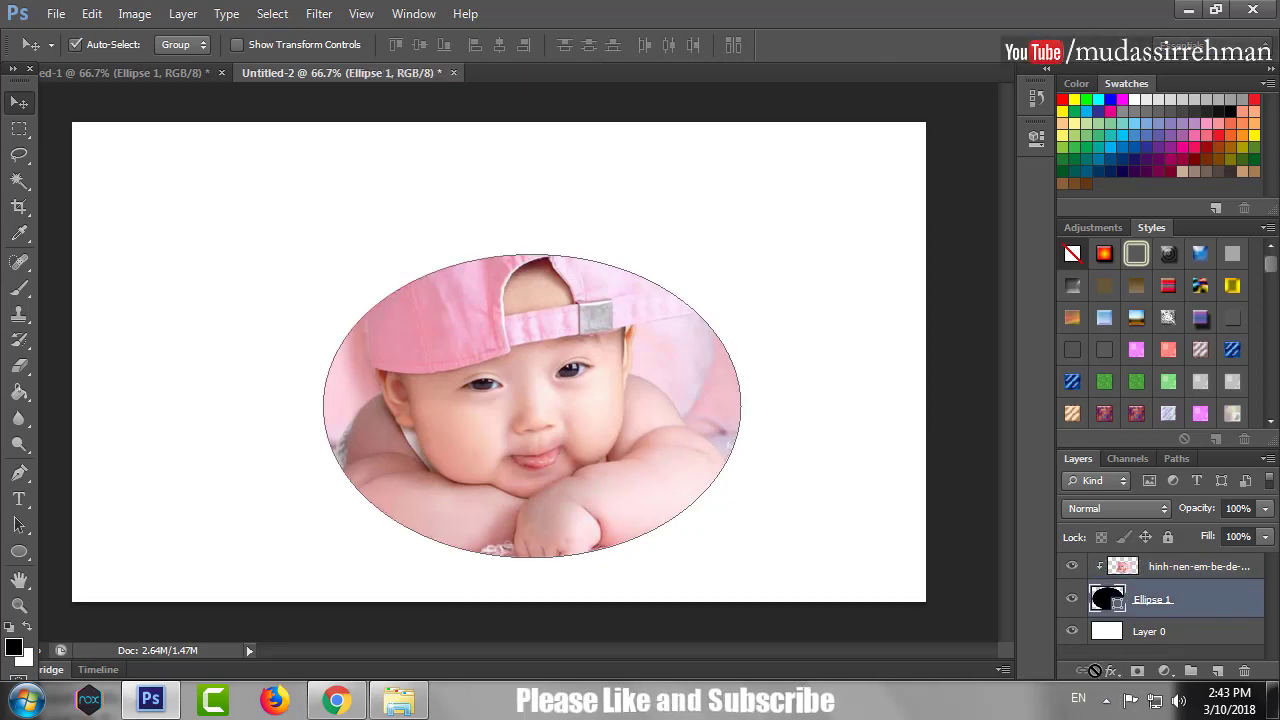
pyautogui.click(1097, 671)
pyautogui.click(1124, 421)
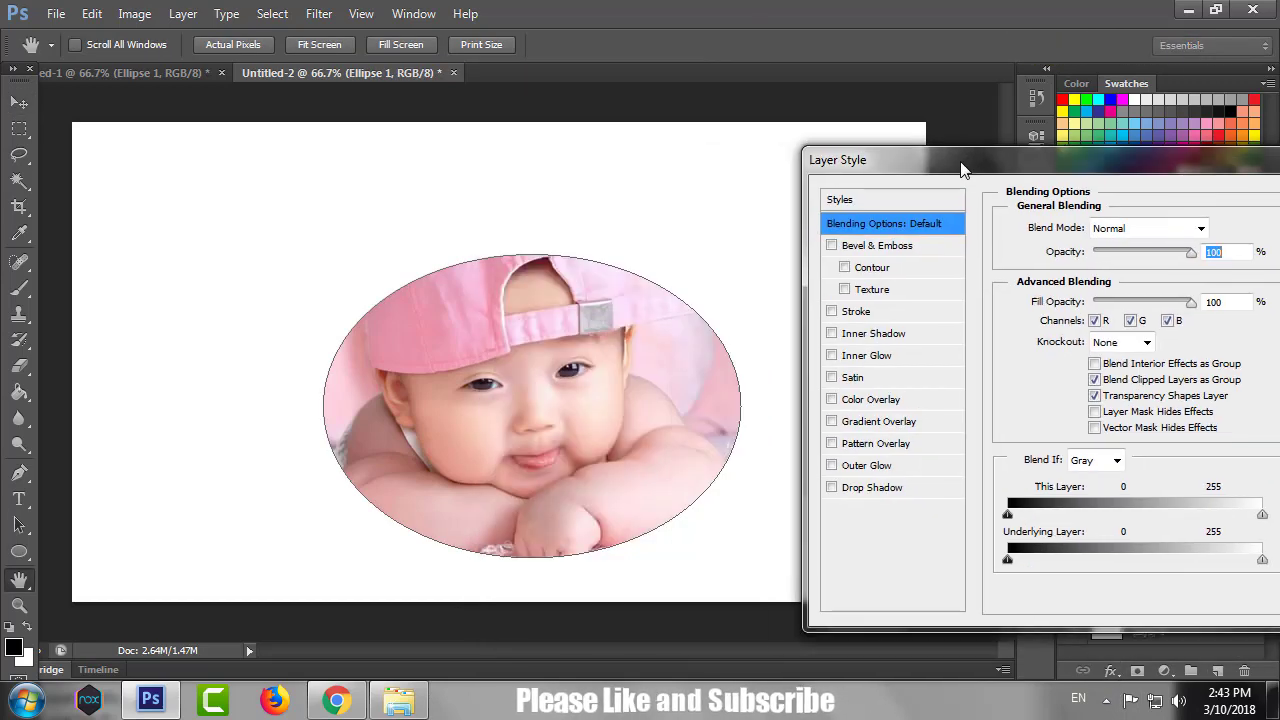
pyautogui.moveTo(645, 172); pyautogui.dragTo(956, 158)
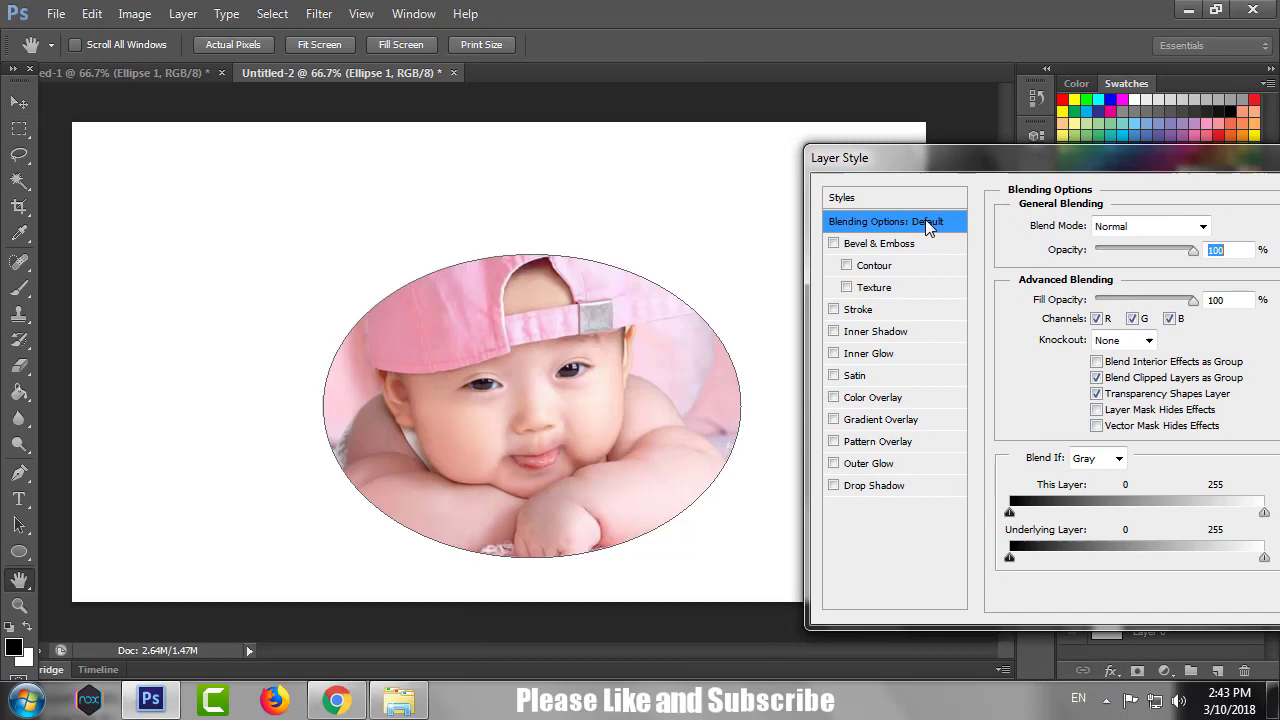
pyautogui.click(834, 244)
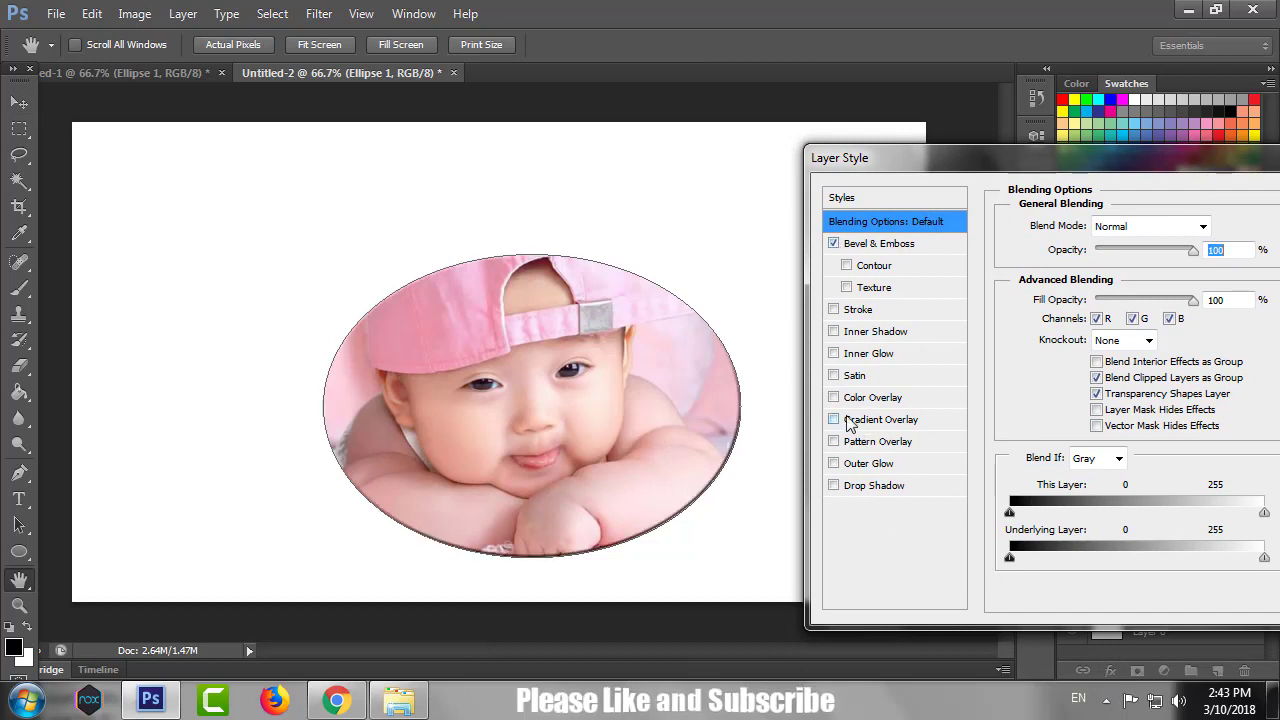
pyautogui.click(855, 312)
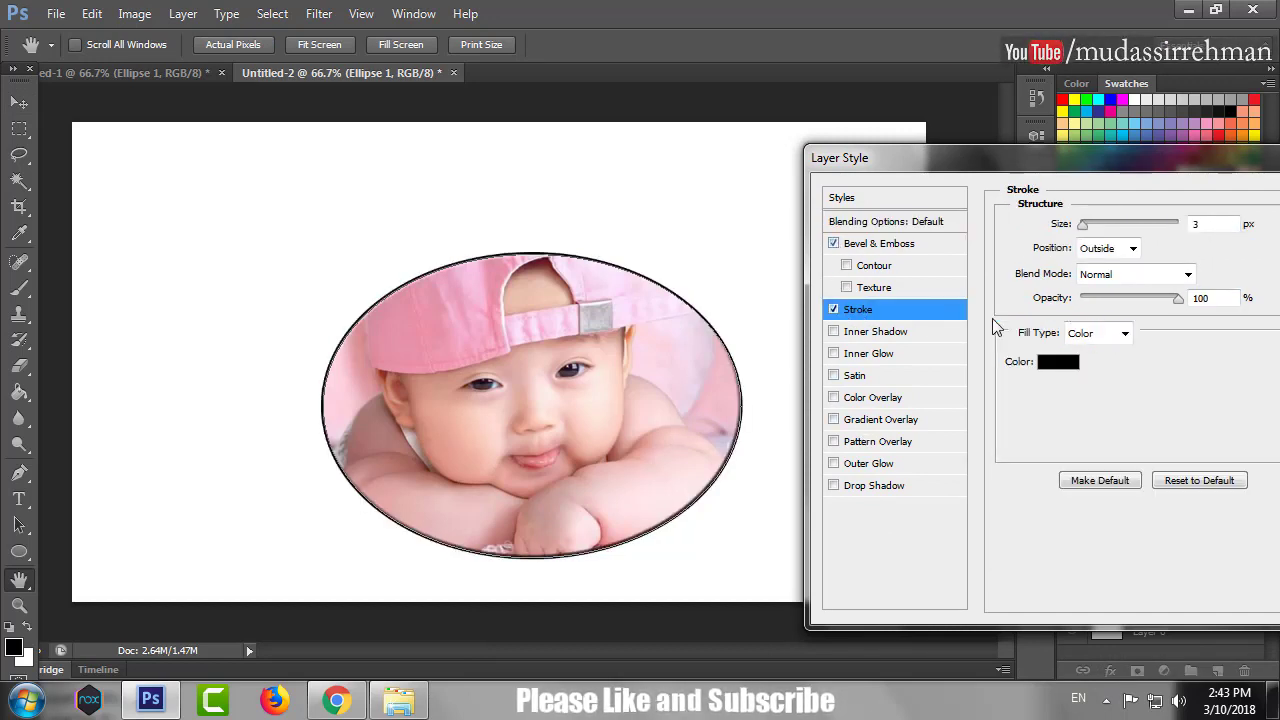
pyautogui.click(1055, 365)
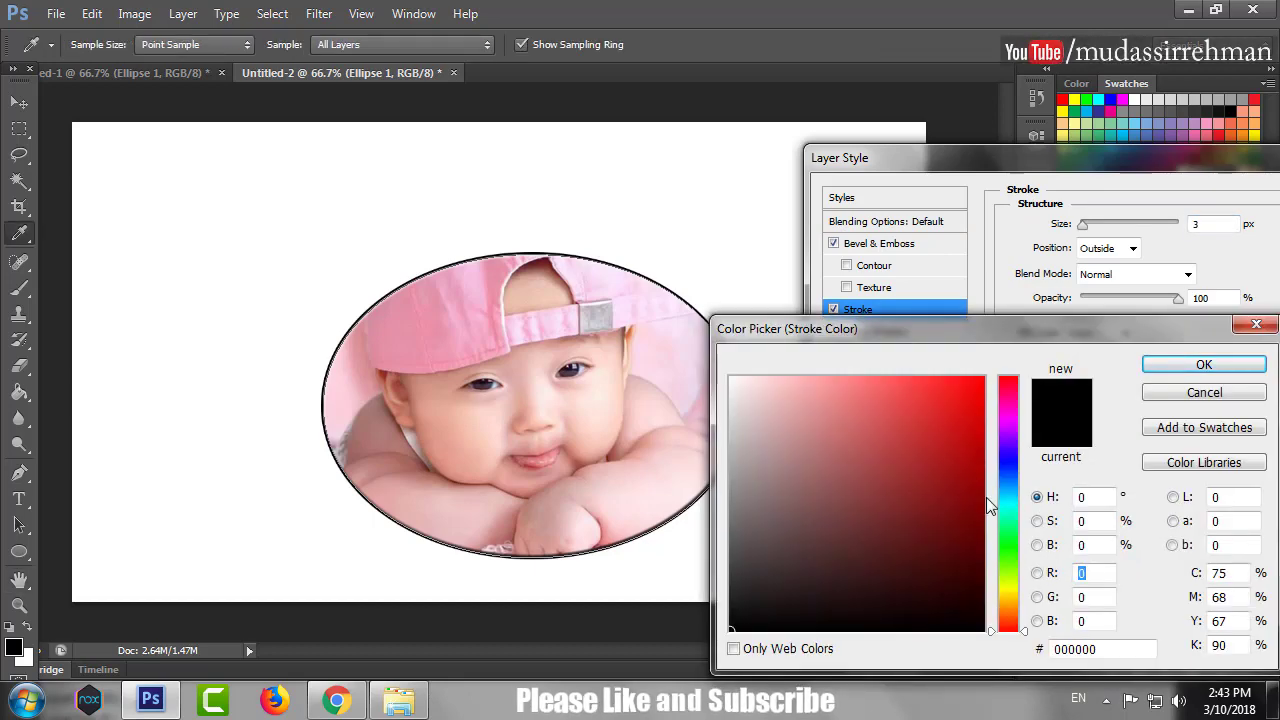
pyautogui.click(1204, 364)
pyautogui.click(1237, 189)
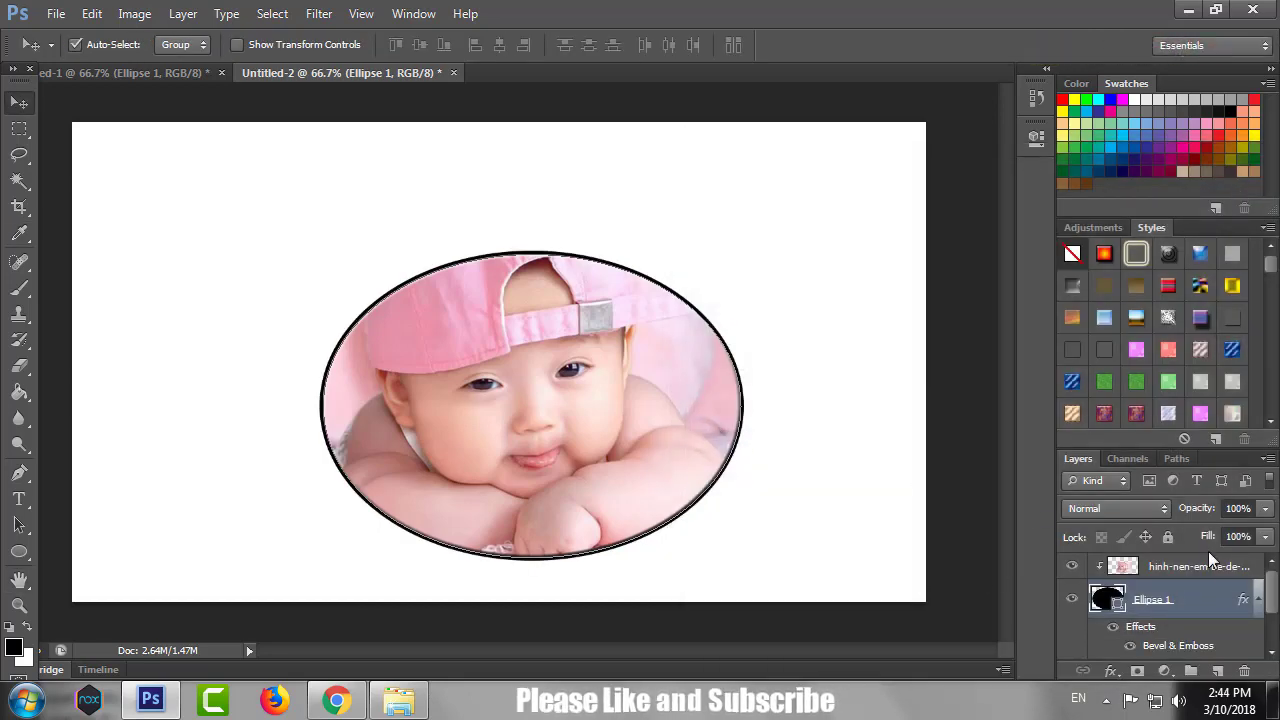
# Delete the white background Layer 0 so the canvas becomes transparent.
pyautogui.moveTo(1274, 604); pyautogui.dragTo(1274, 630)
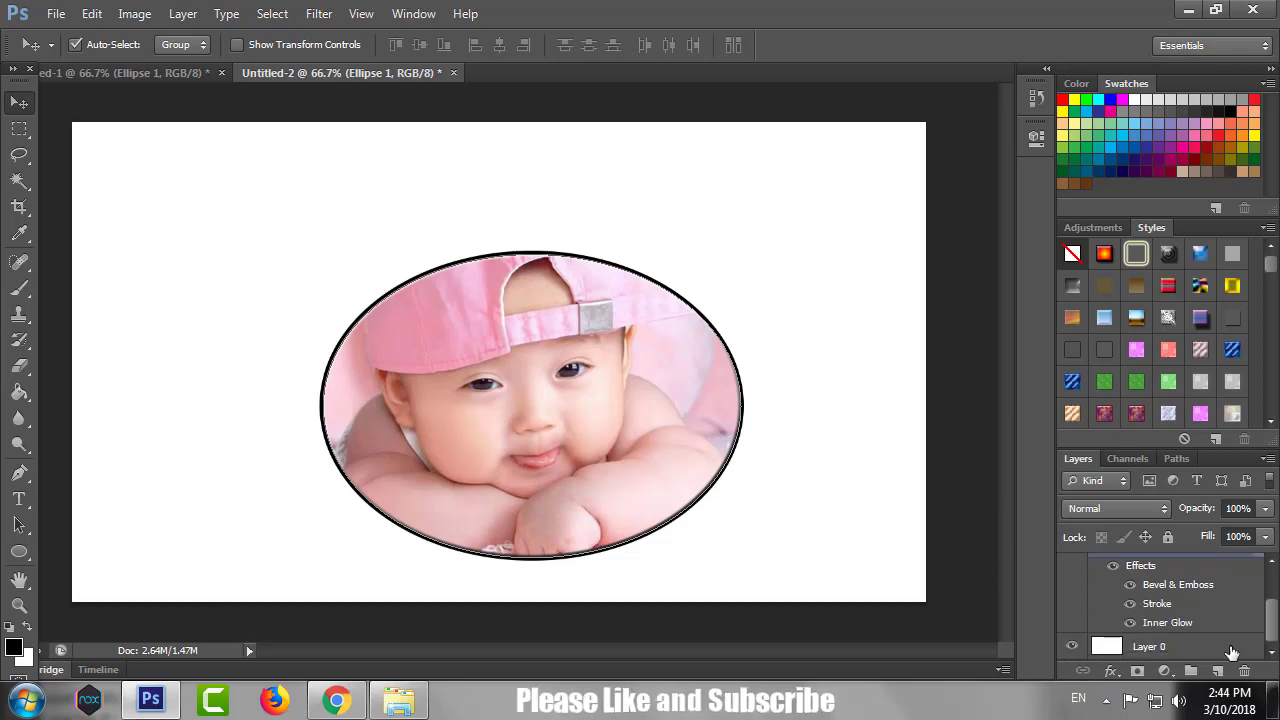
pyautogui.click(1170, 649)
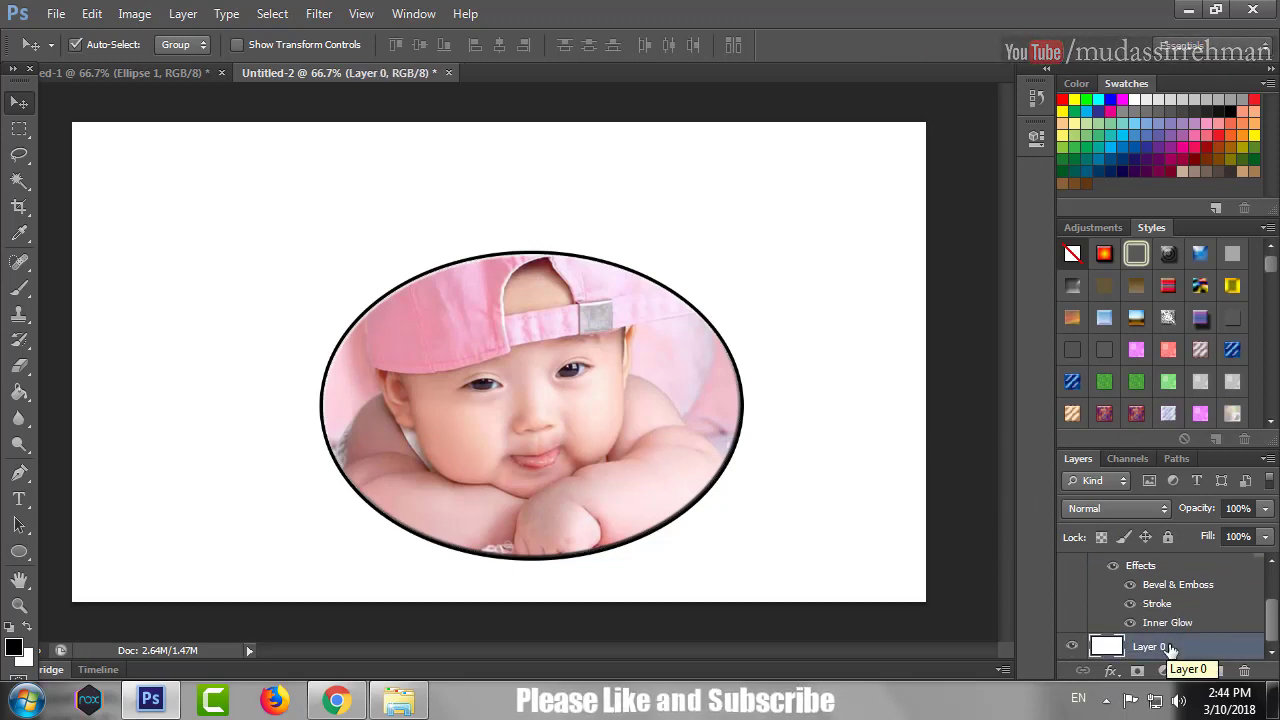
pyautogui.moveTo(1170, 649); pyautogui.dragTo(1244, 671)
pyautogui.scroll(2, 1264, 622)
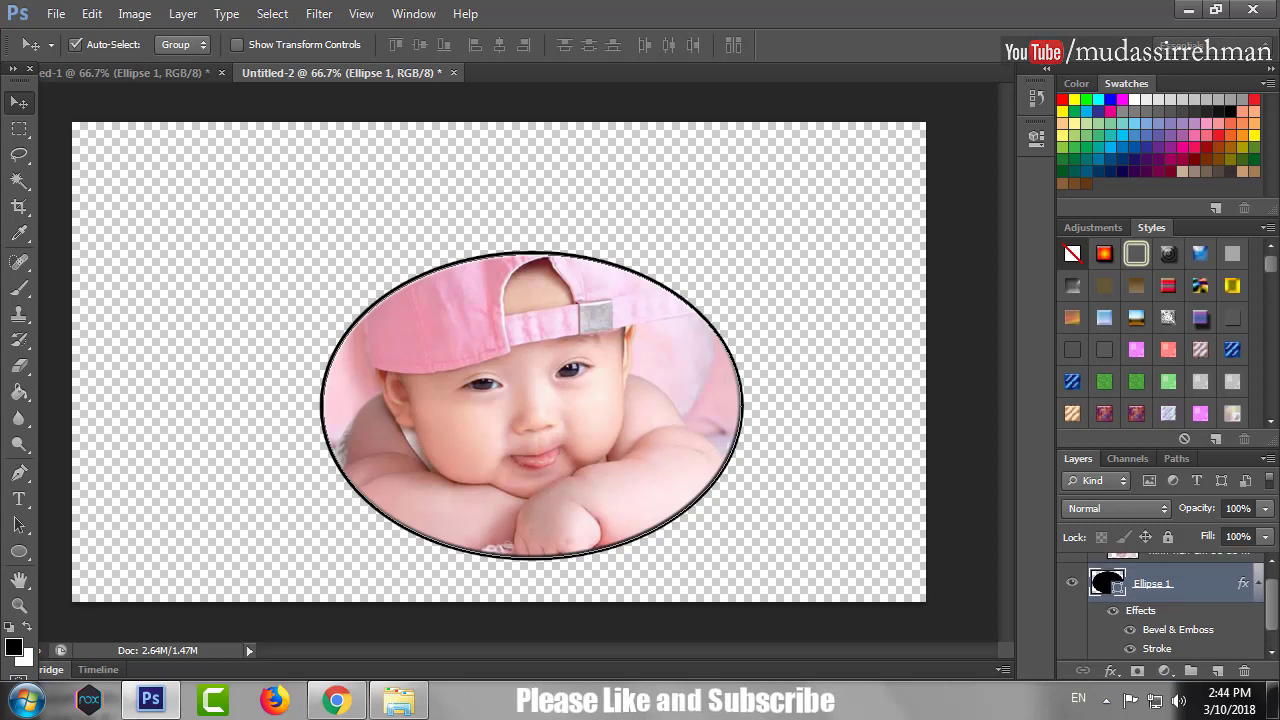
# Select the Ellipse 1 and baby photo layers and move them up and left.
pyautogui.keyDown('ctrl'); pyautogui.click(1185, 599); pyautogui.keyUp('ctrl')
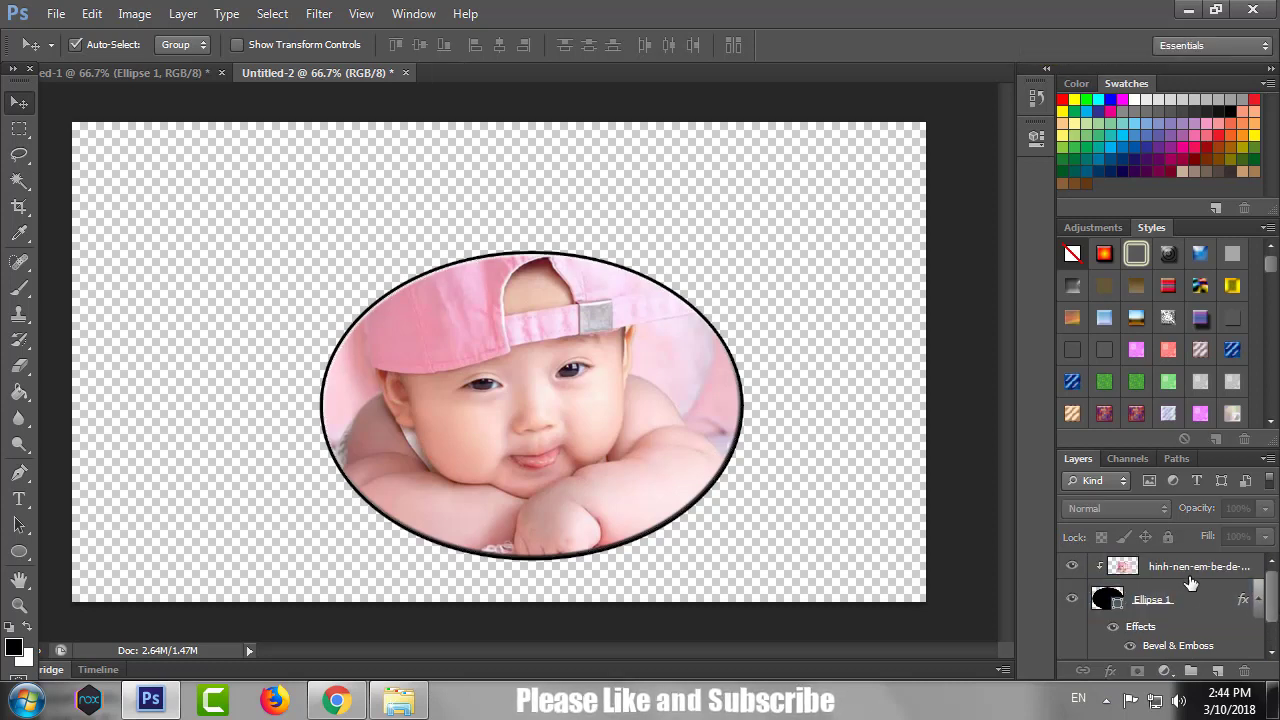
pyautogui.click(1192, 607)
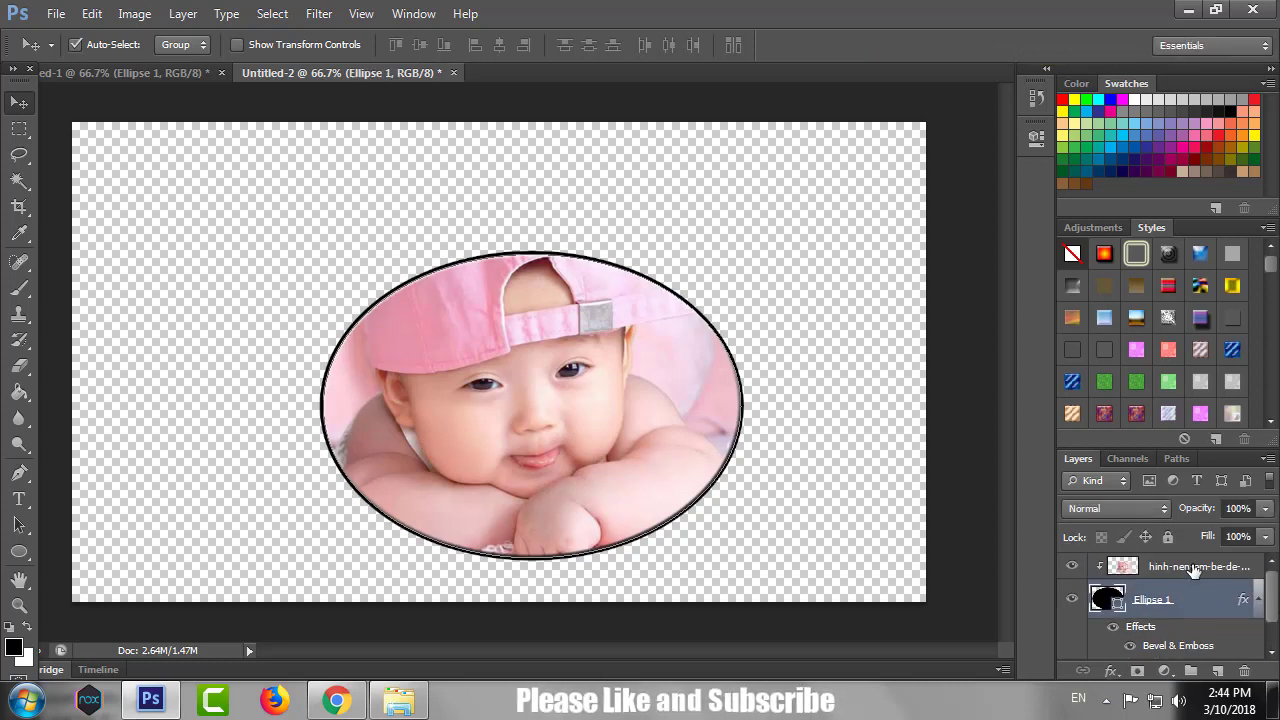
pyautogui.keyDown('ctrl'); pyautogui.click(1193, 569); pyautogui.keyUp('ctrl')
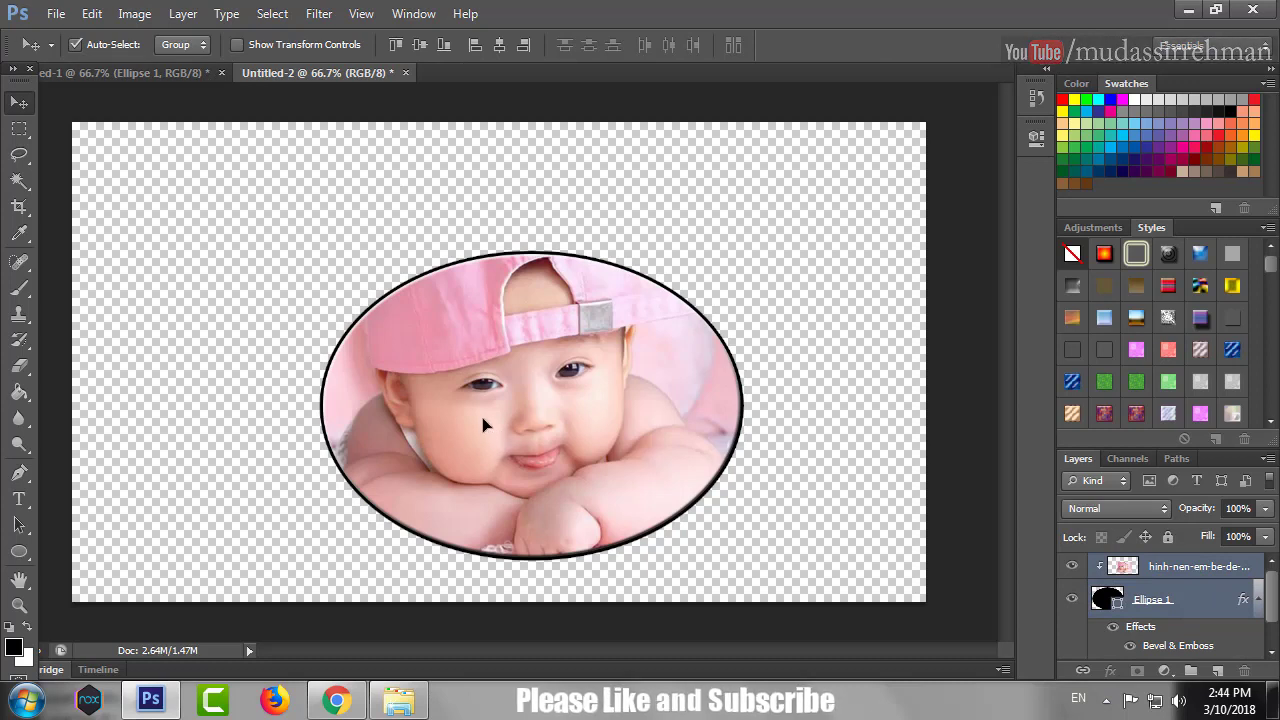
pyautogui.moveTo(484, 421); pyautogui.dragTo(453, 381)
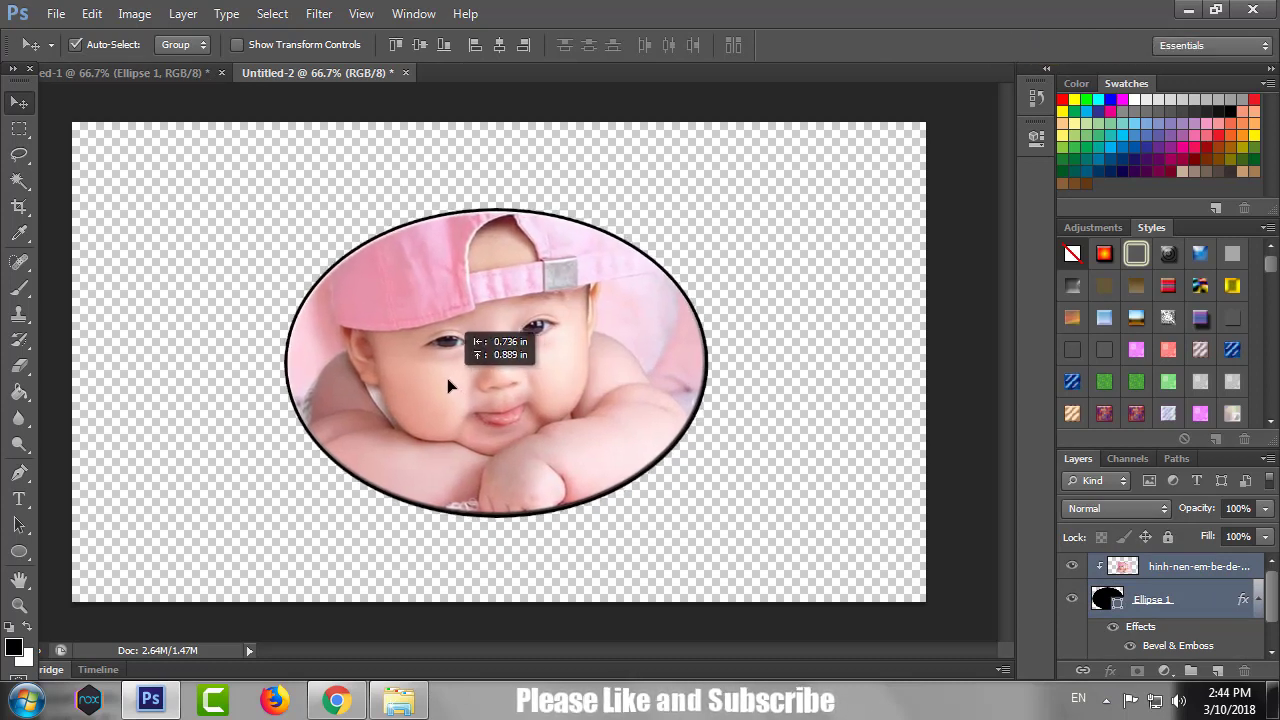
pyautogui.moveTo(453, 381); pyautogui.dragTo(532, 391)
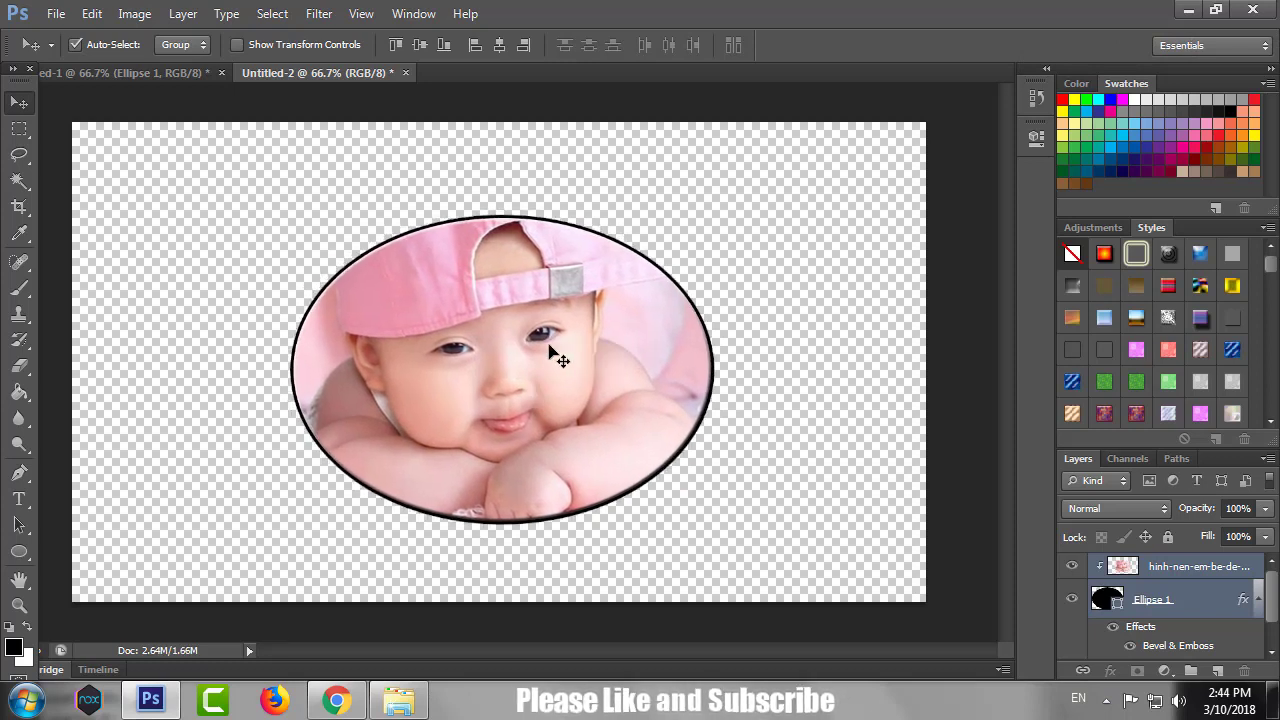
# Save the composition to the Desktop as the PNG file Untitled-25.png.
pyautogui.hotkey('ctrl', 'shift', 's')
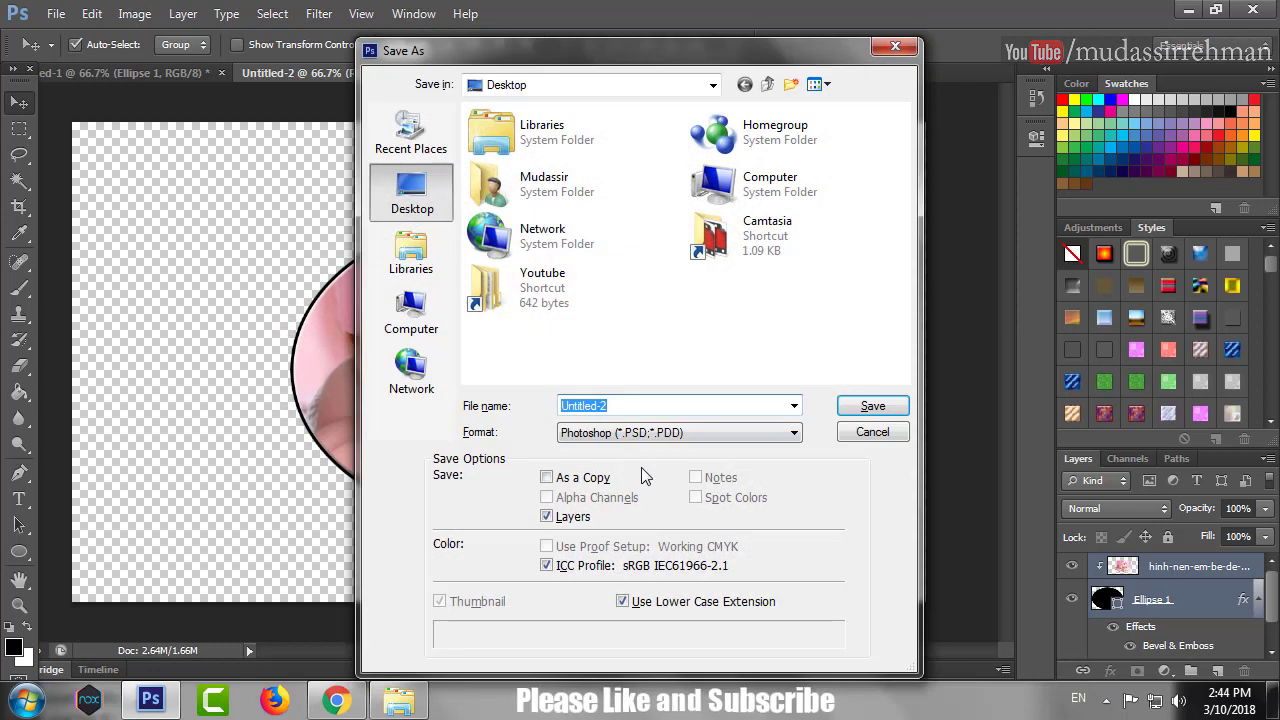
pyautogui.click(652, 405)
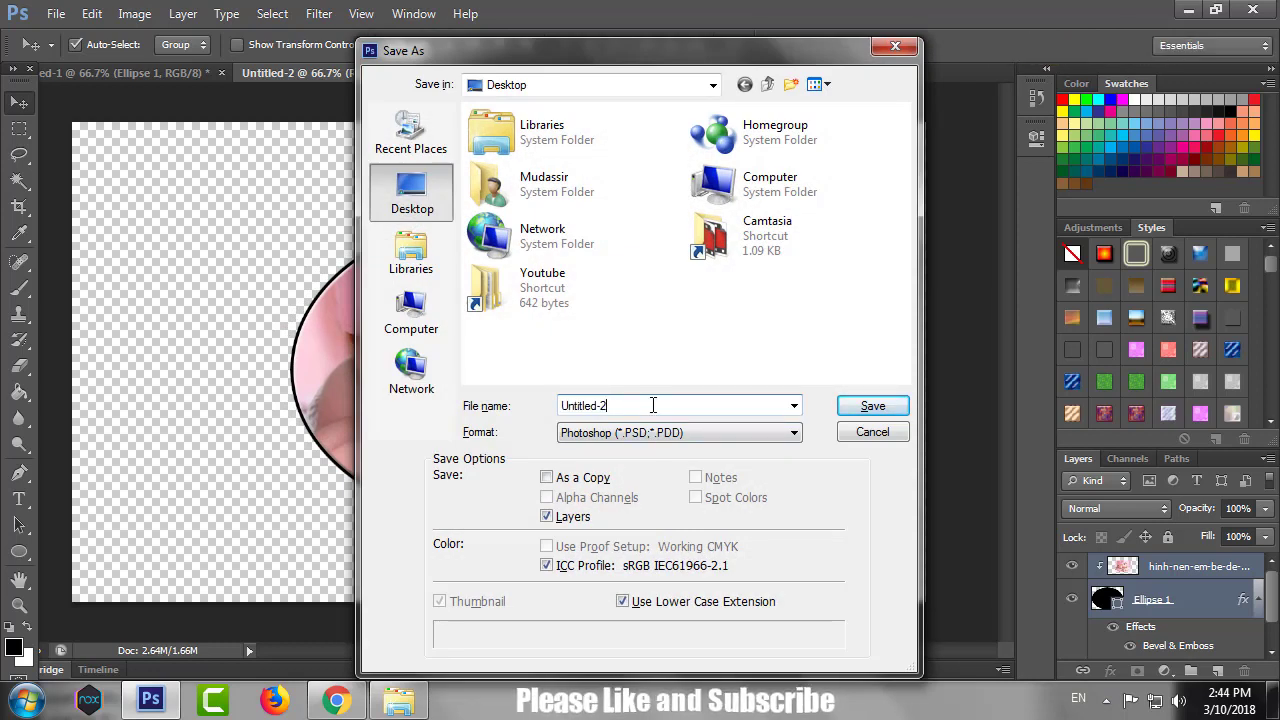
pyautogui.write('5')
pyautogui.click(664, 436)
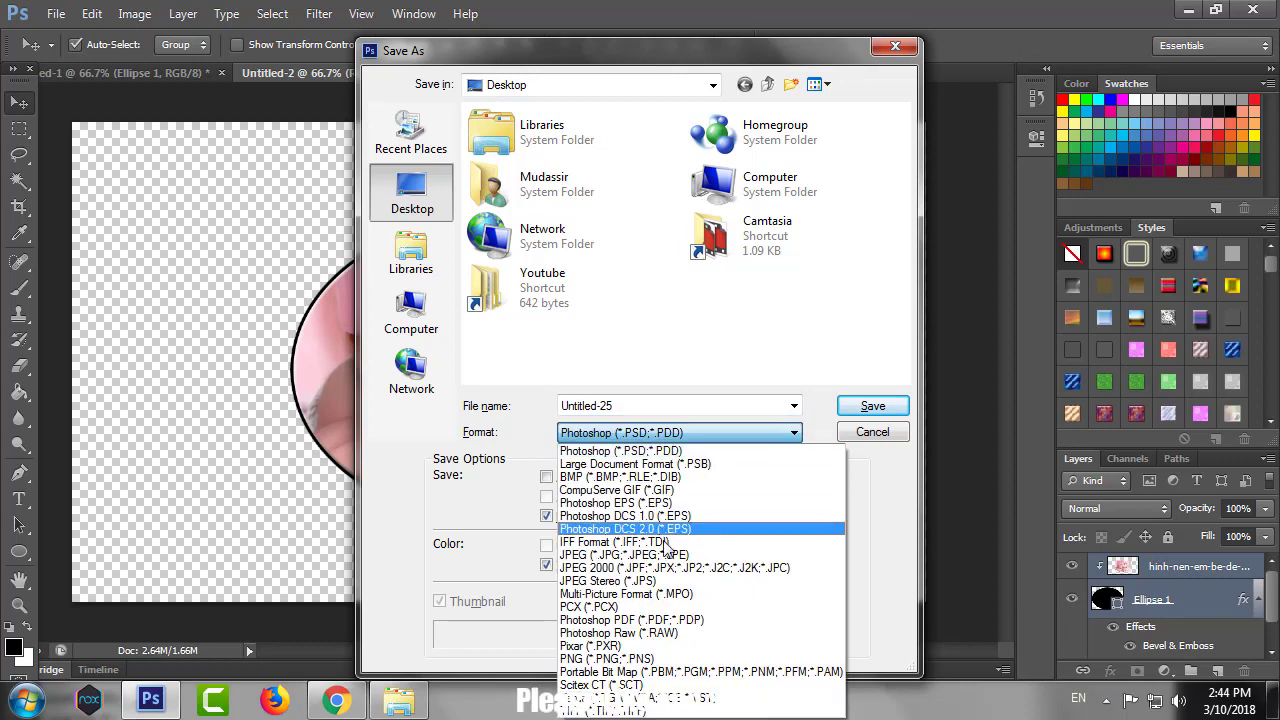
pyautogui.click(668, 658)
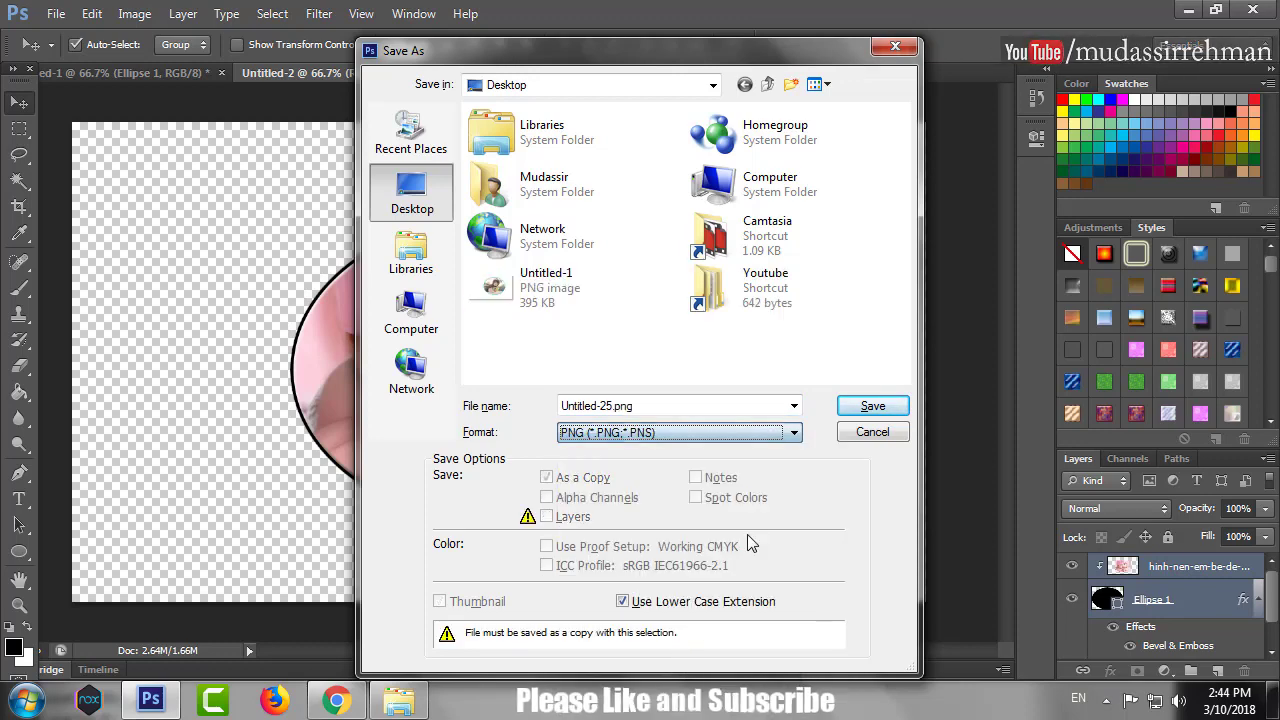
pyautogui.click(853, 410)
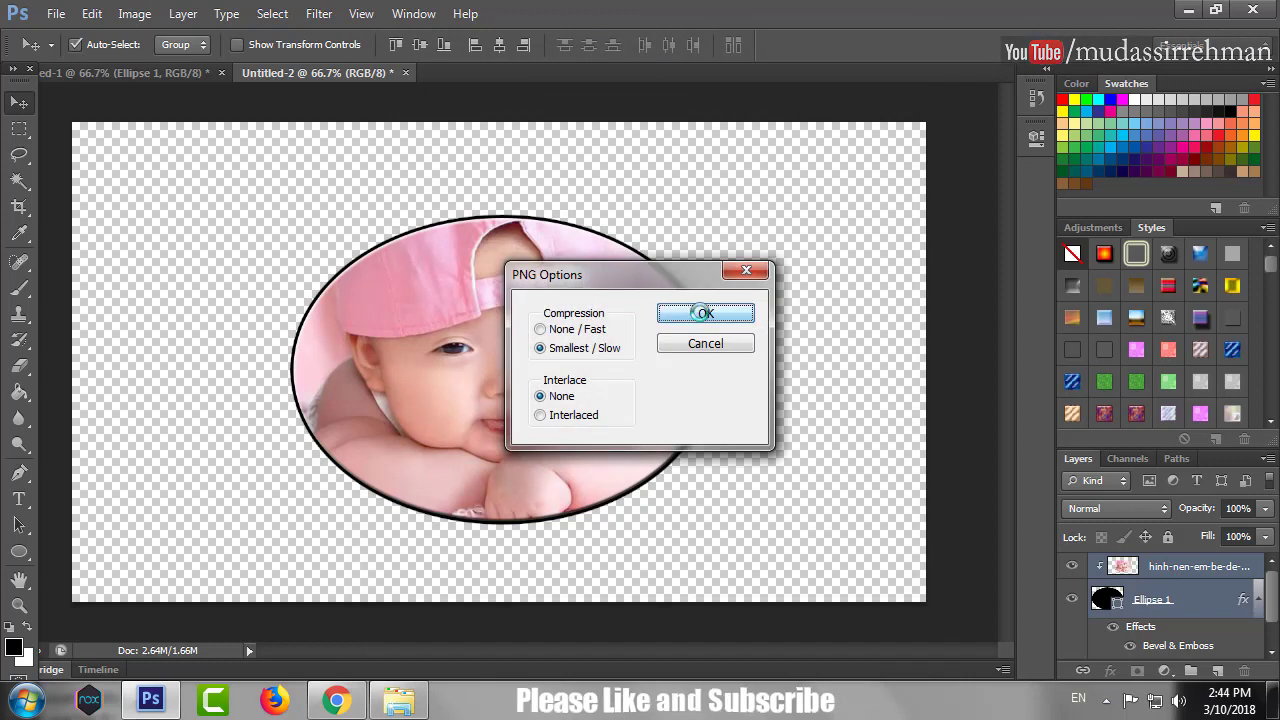
pyautogui.click(705, 313)
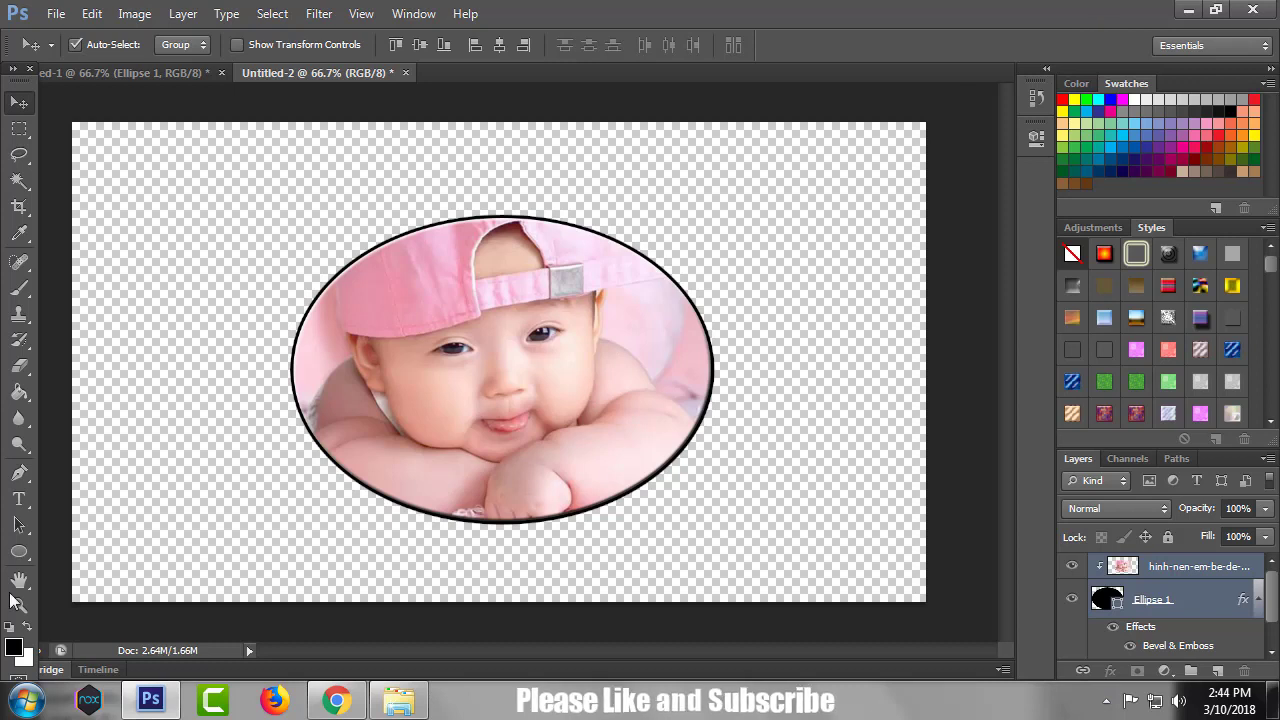
pyautogui.click(19, 553)
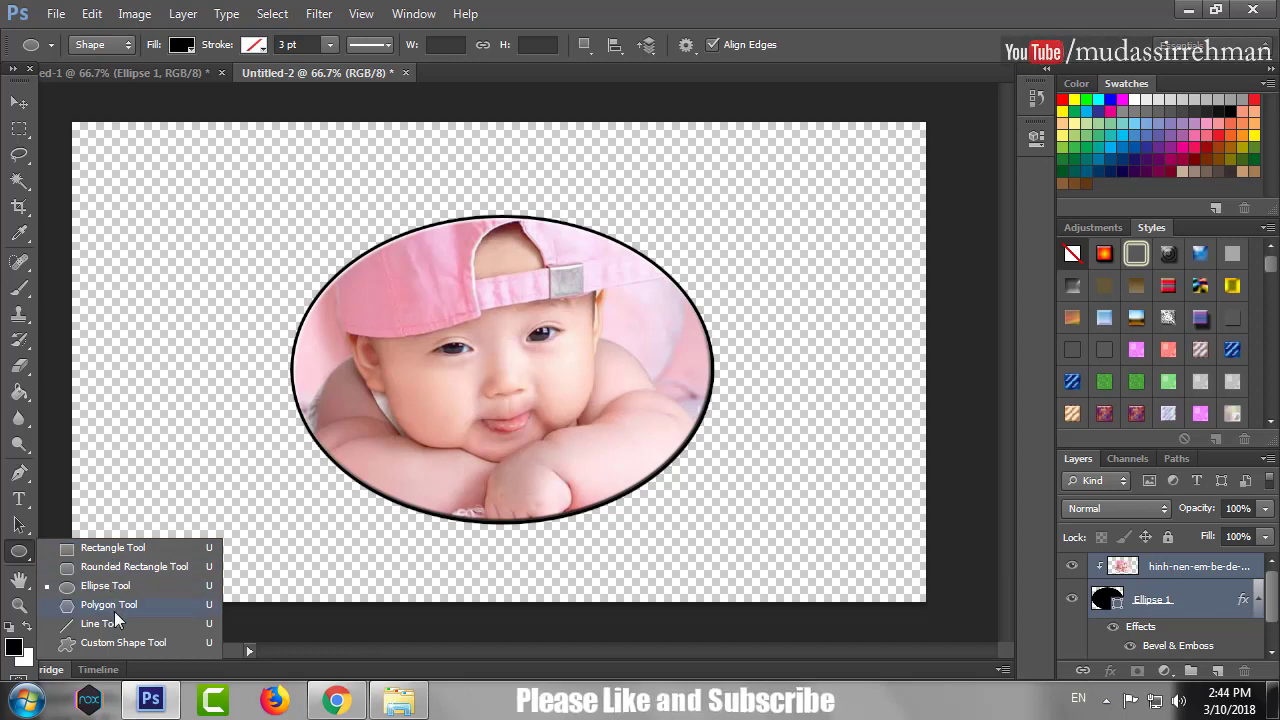
# Draw a large black custom heart shape and shift it toward the upper left.
pyautogui.click(120, 642)
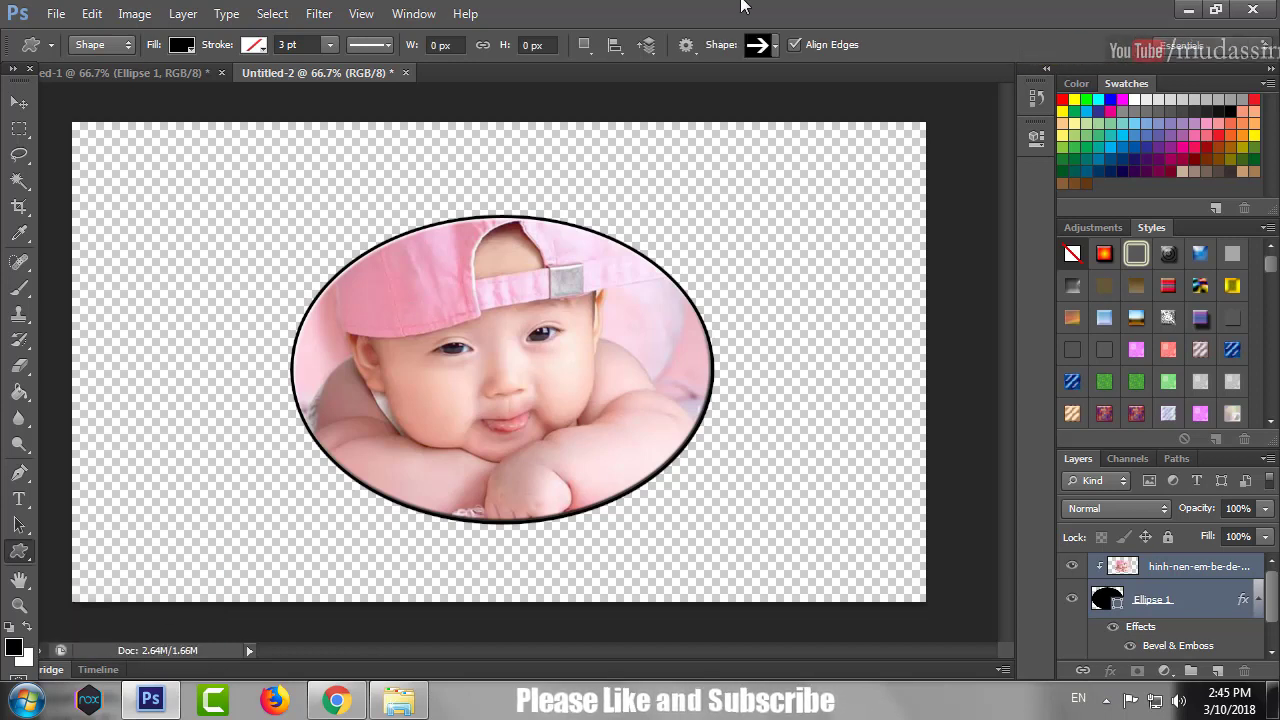
pyautogui.click(776, 48)
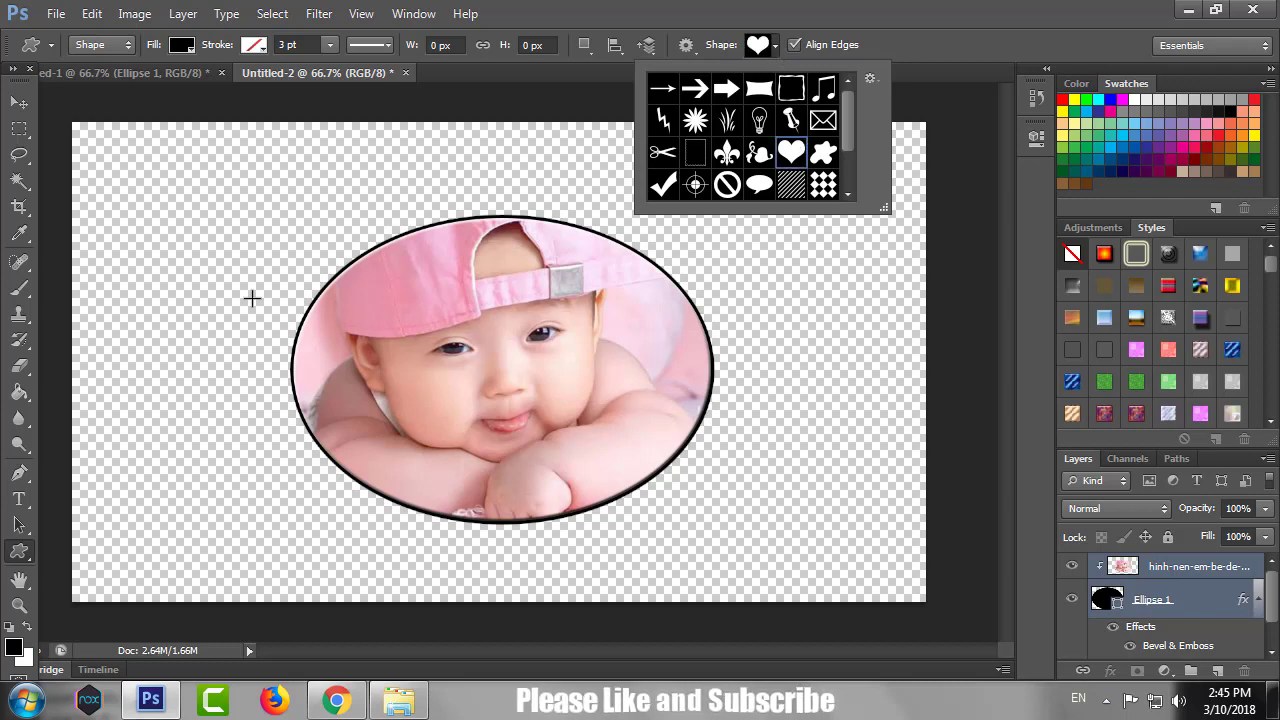
pyautogui.moveTo(155, 258)
pyautogui.mouseDown()
pyautogui.moveTo(751, 575)
pyautogui.moveTo(750, 588)
pyautogui.mouseUp()
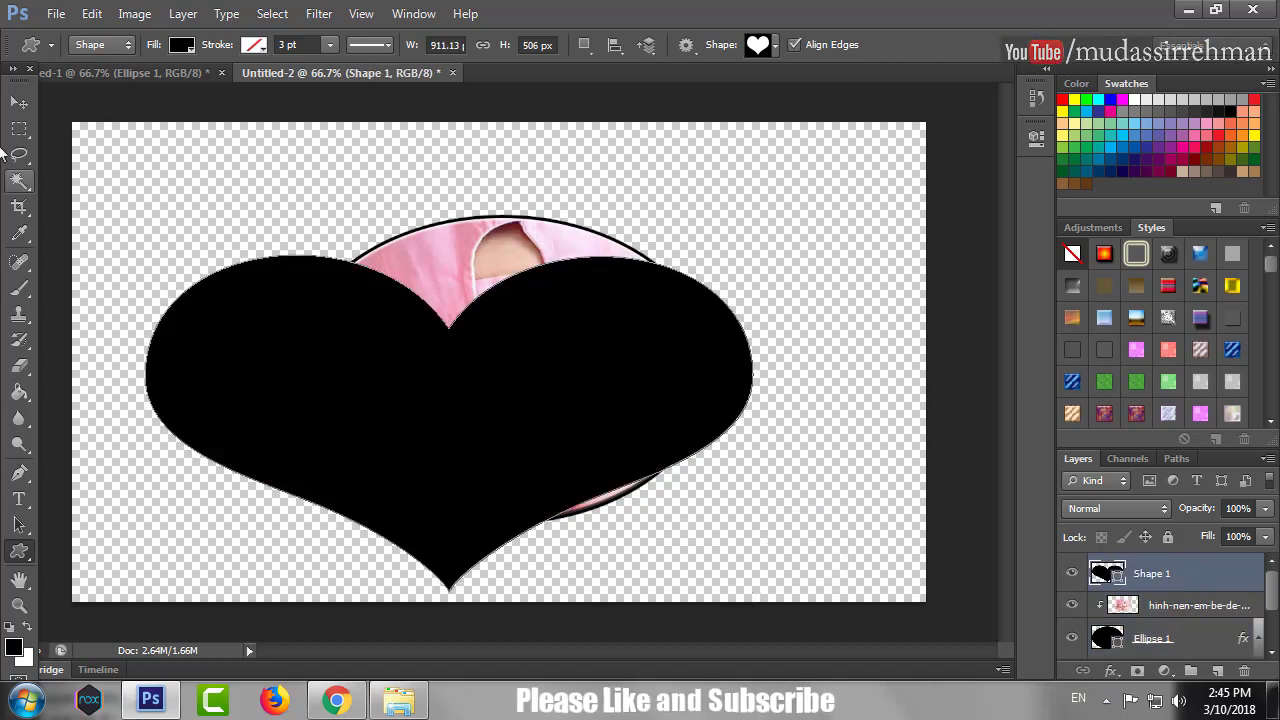
pyautogui.click(19, 104)
pyautogui.moveTo(466, 442)
pyautogui.mouseDown()
pyautogui.moveTo(539, 402)
pyautogui.moveTo(374, 402)
pyautogui.mouseUp()
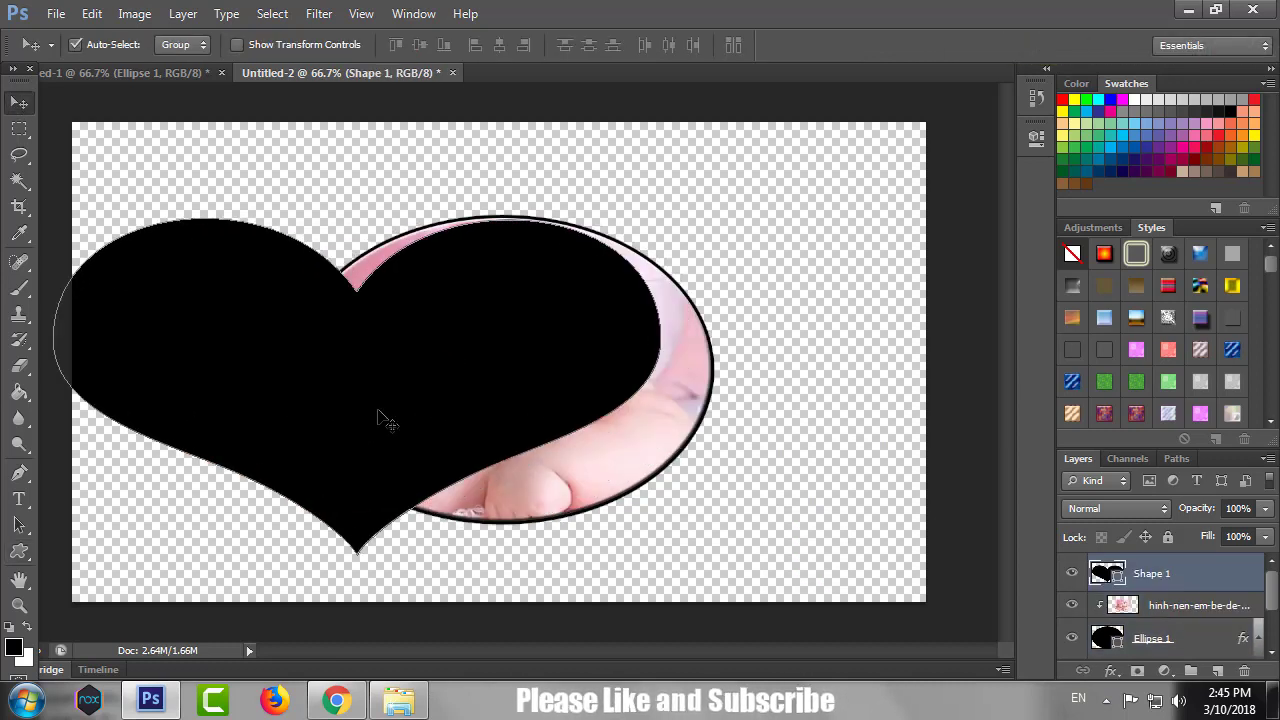
# Scale the heart to about 77% and position it over the oval's upper right.
pyautogui.hotkey('ctrl', 't')
pyautogui.moveTo(656, 216); pyautogui.dragTo(518, 292)
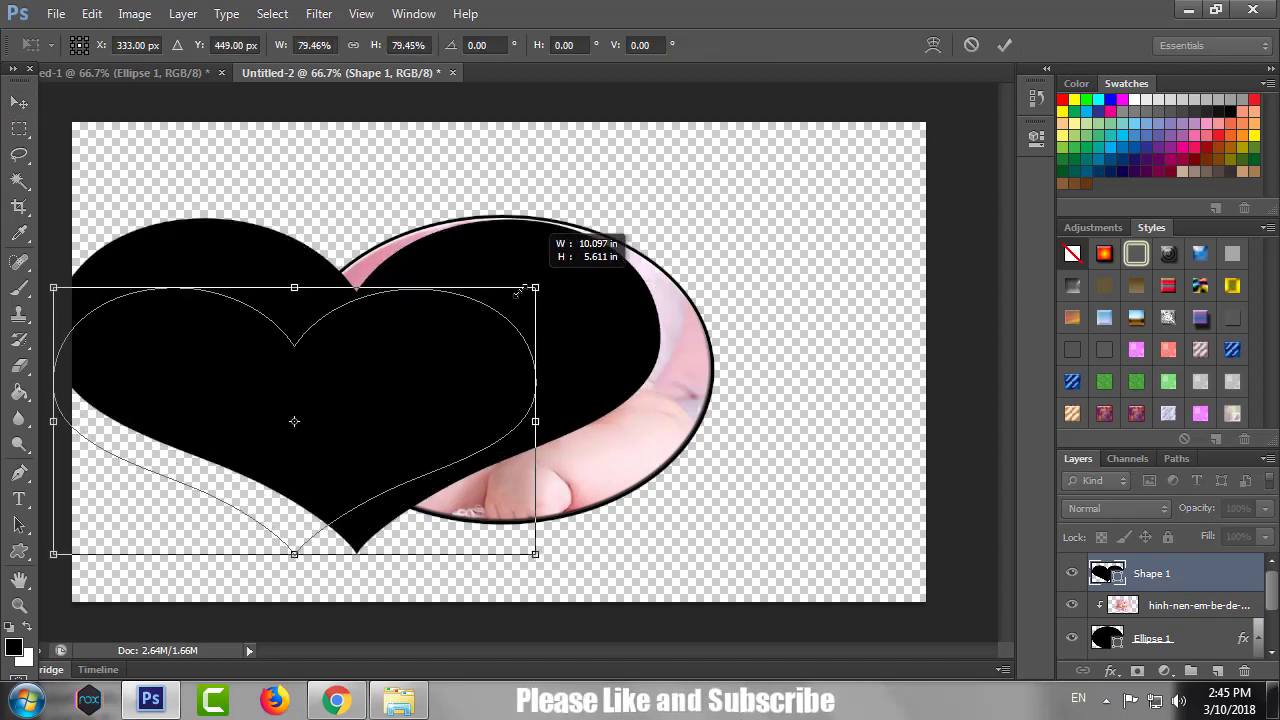
pyautogui.moveTo(431, 358); pyautogui.dragTo(808, 237)
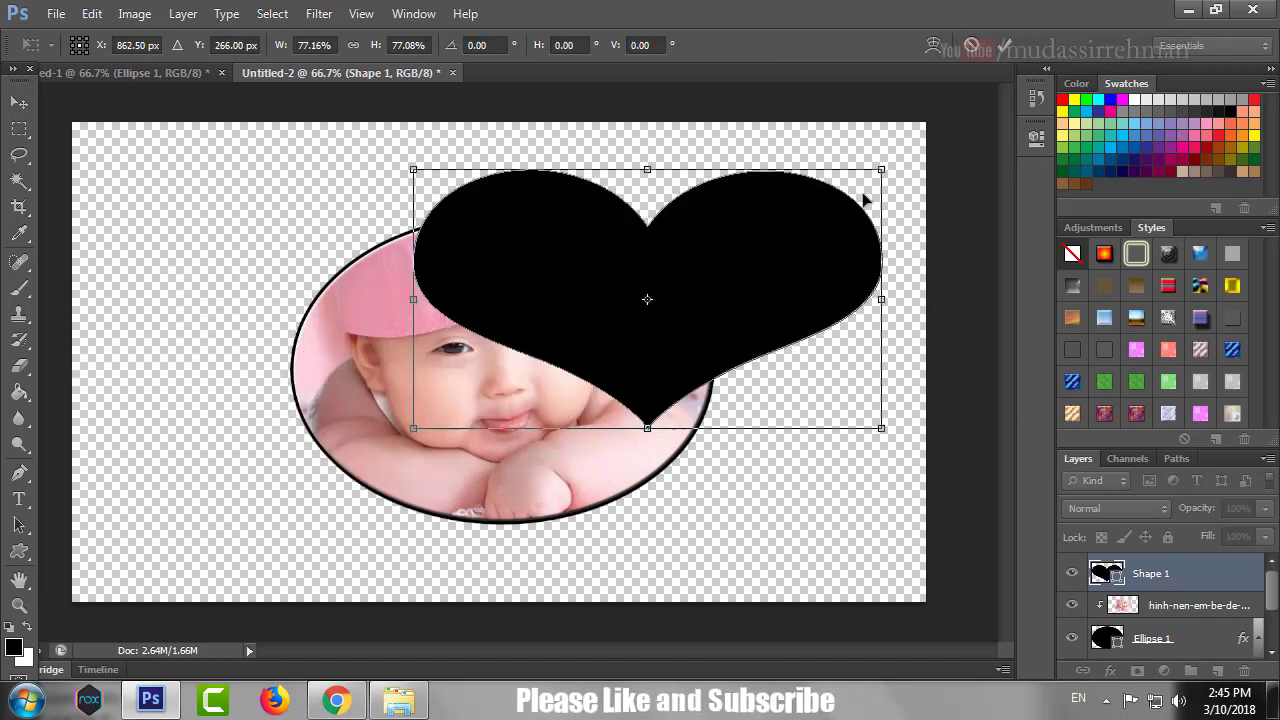
pyautogui.moveTo(893, 170); pyautogui.dragTo(858, 180)
pyautogui.press('Return')
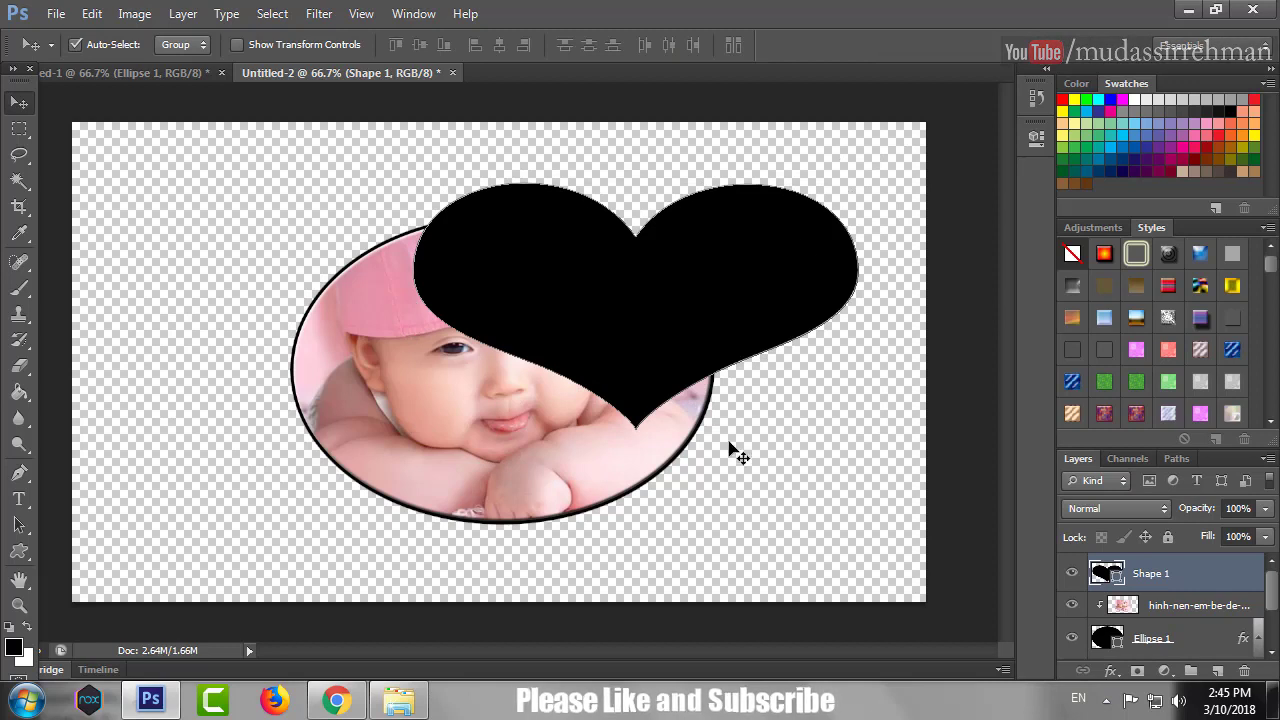
pyautogui.click(398, 700)
# Place the cute-baby photo into the document, enlarged and positioned to cover the heart.
pyautogui.click(518, 466)
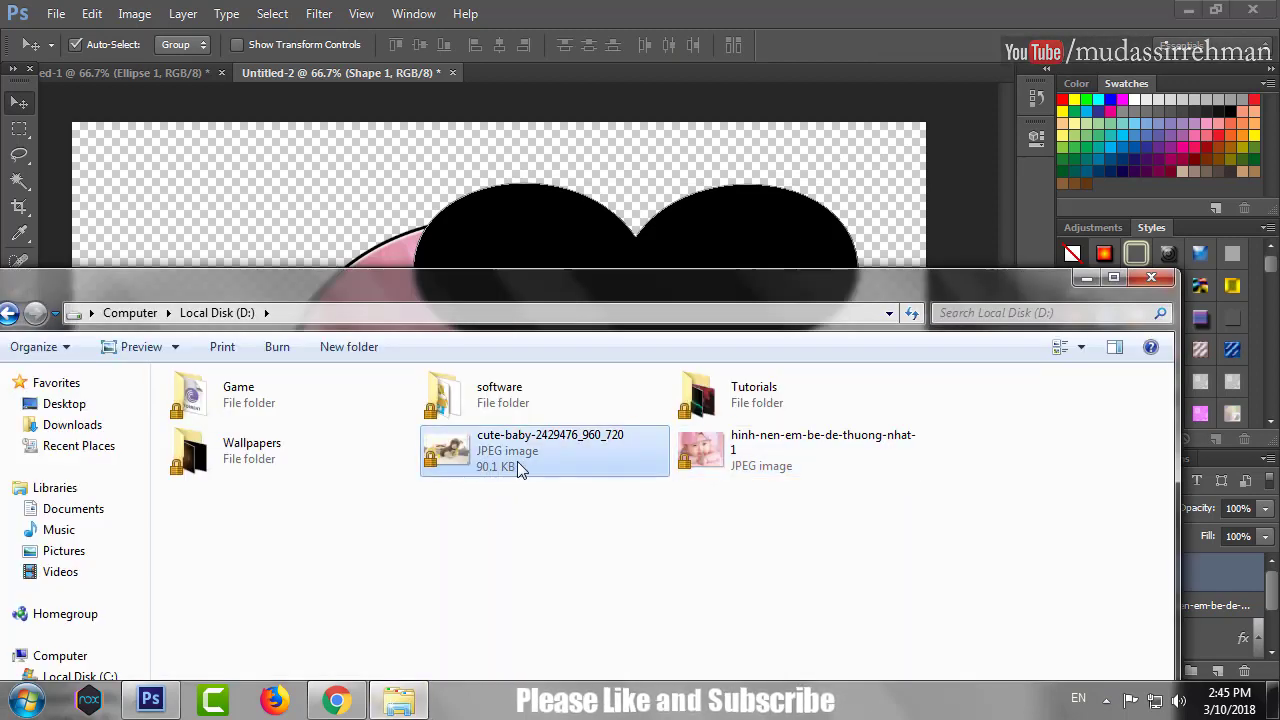
pyautogui.moveTo(517, 461); pyautogui.dragTo(271, 240)
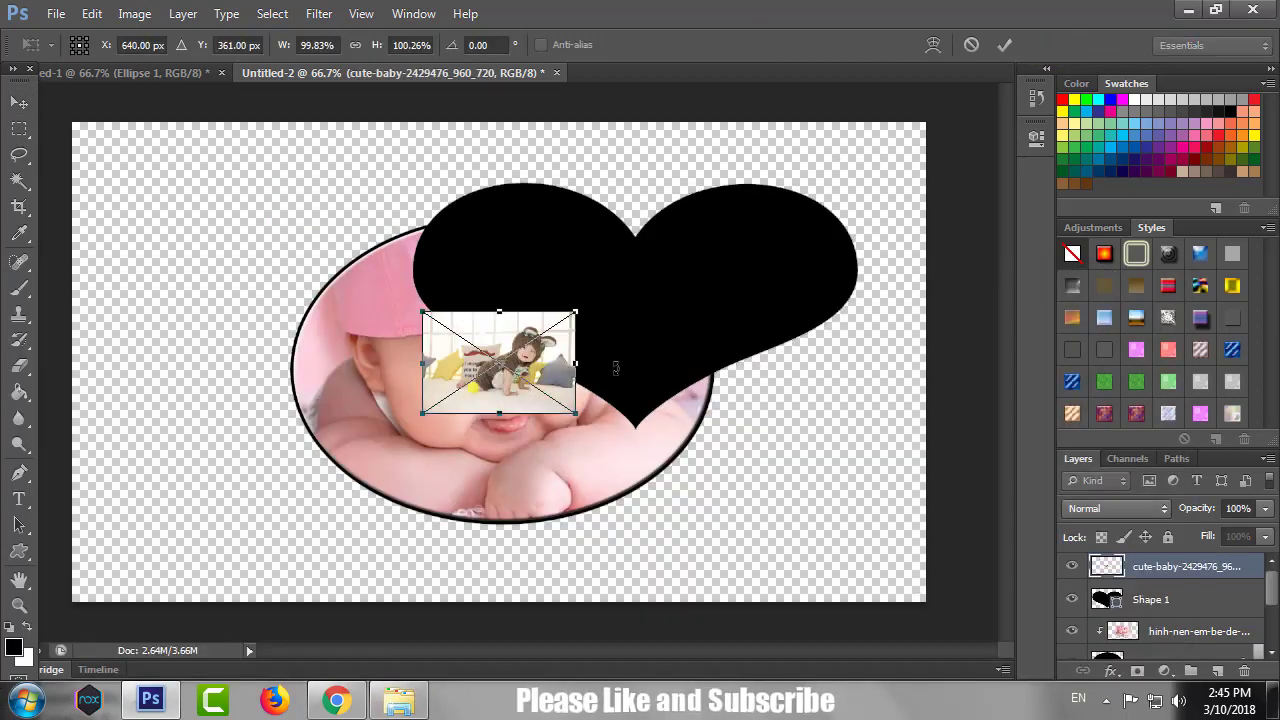
pyautogui.moveTo(575, 311); pyautogui.dragTo(950, 78)
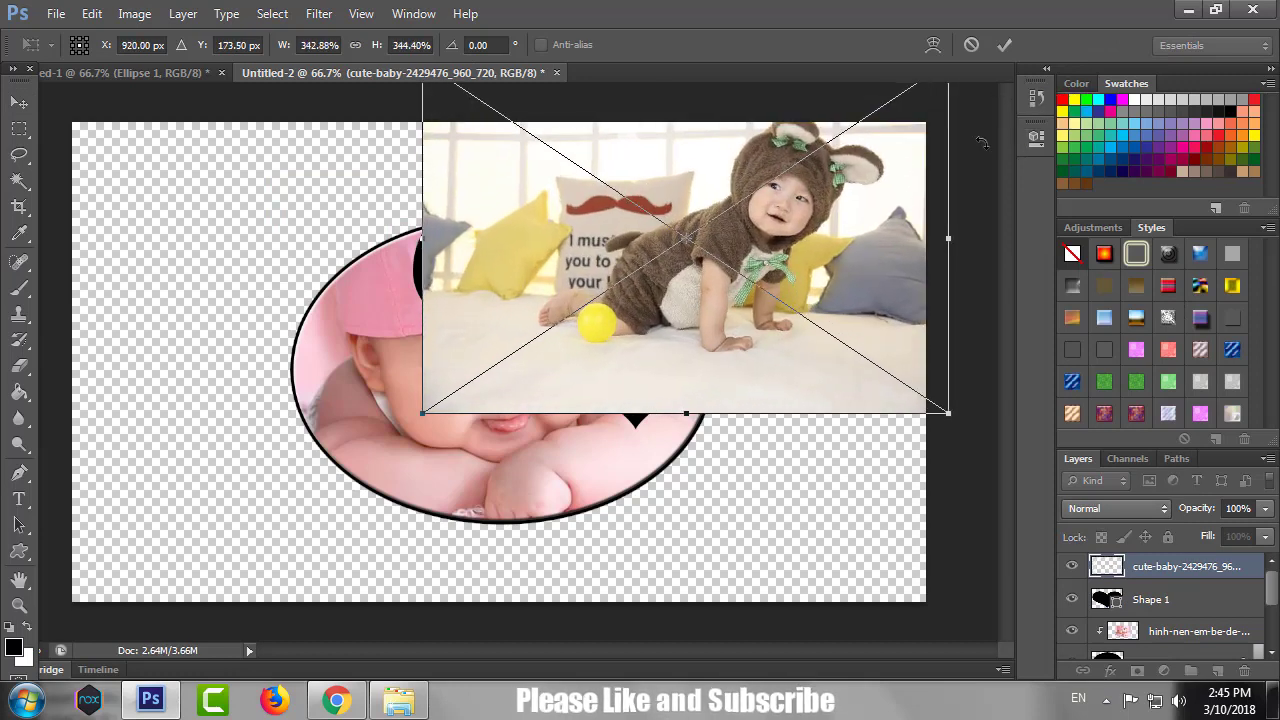
pyautogui.moveTo(832, 238); pyautogui.dragTo(793, 247)
pyautogui.press('Return')
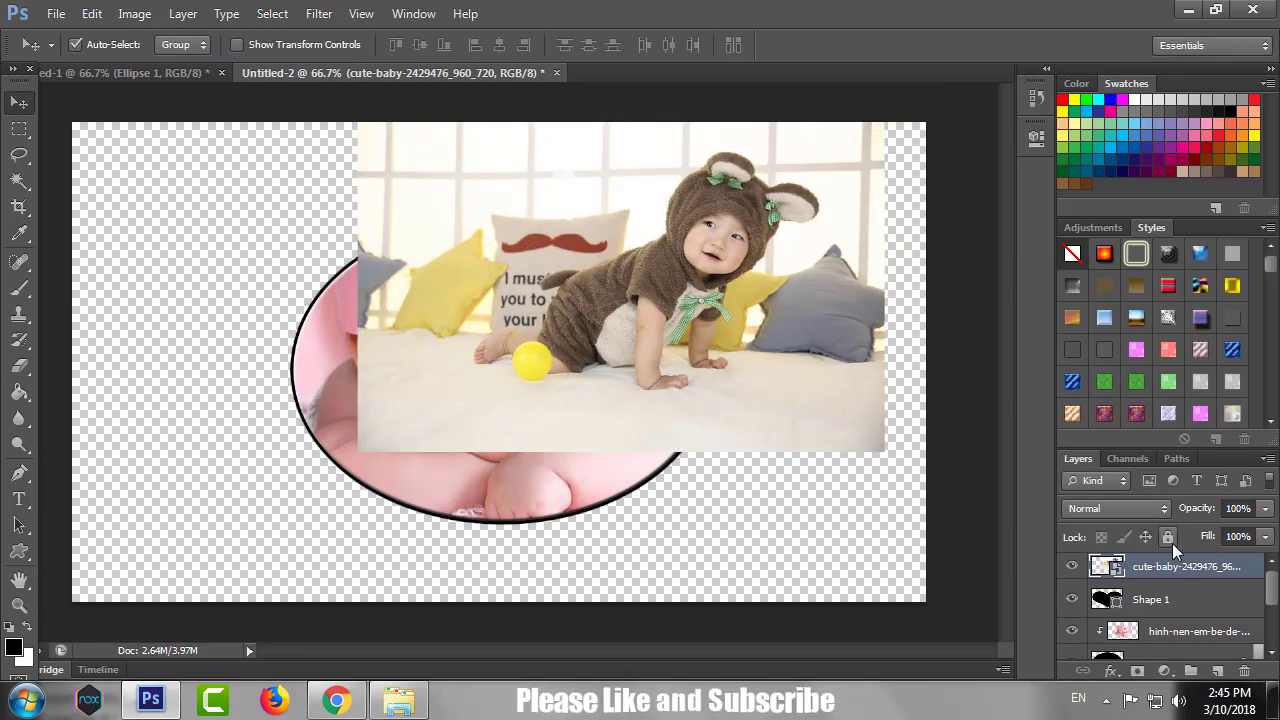
# Rasterize the cute-baby photo layer and clip it to the heart shape.
pyautogui.rightClick(1190, 570)
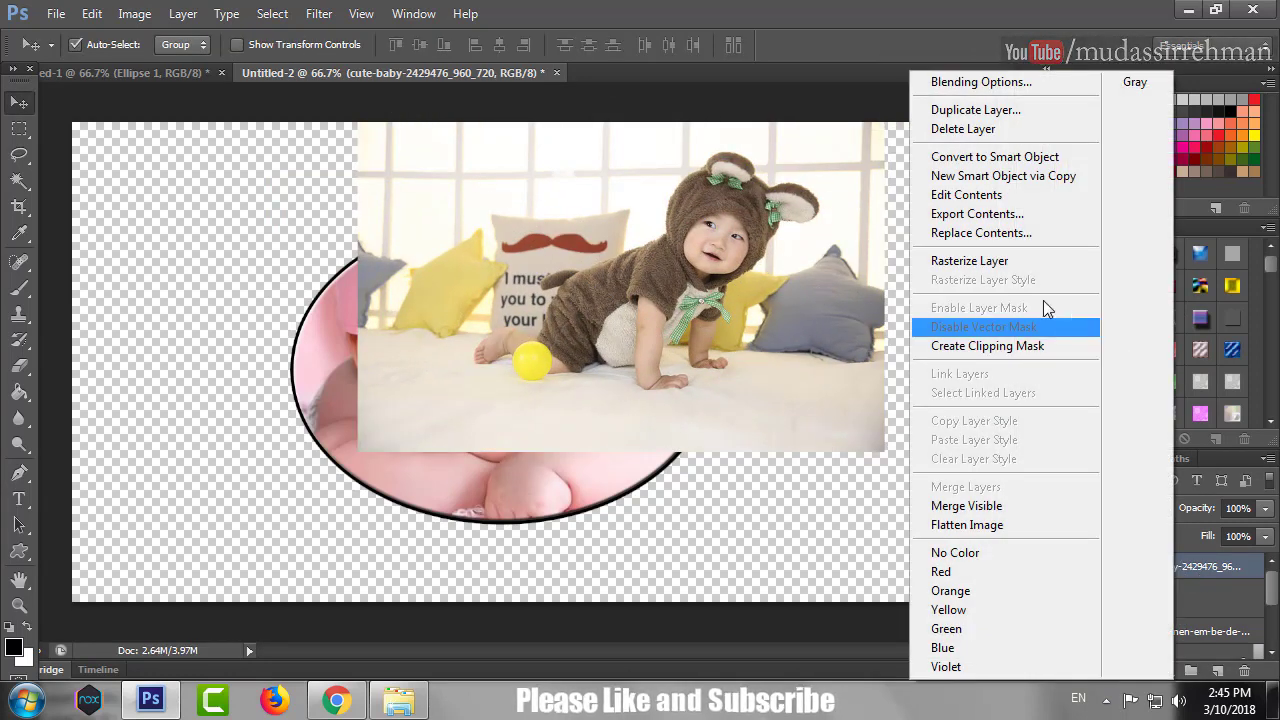
pyautogui.click(1040, 261)
pyautogui.rightClick(1138, 570)
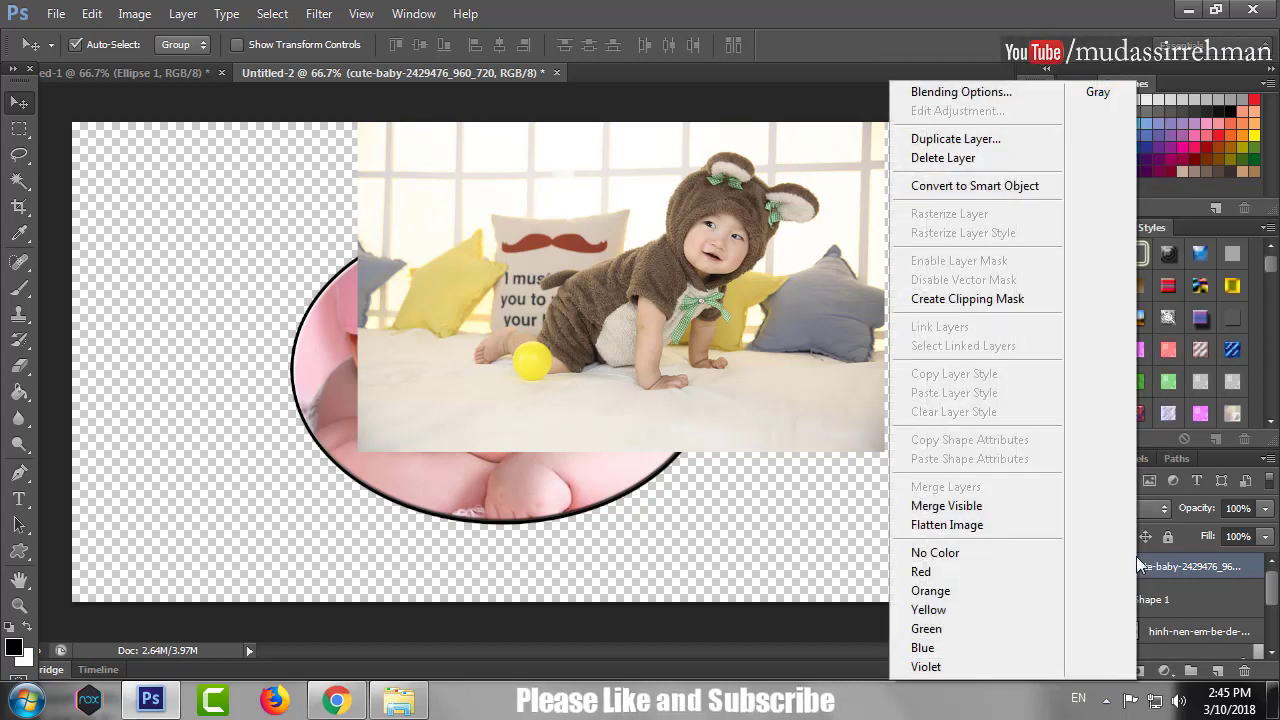
pyautogui.click(990, 303)
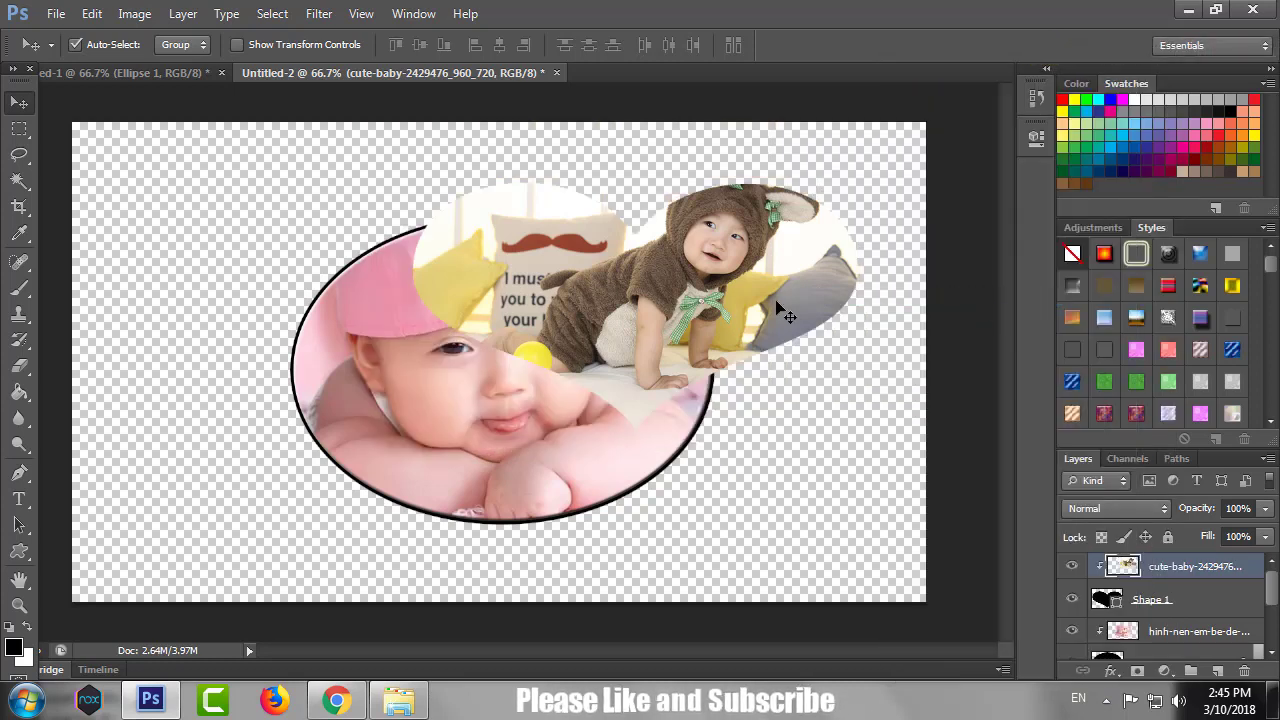
pyautogui.click(1110, 670)
# Add a stroke around the heart photo with its colour's R value set to 255.
pyautogui.click(1136, 428)
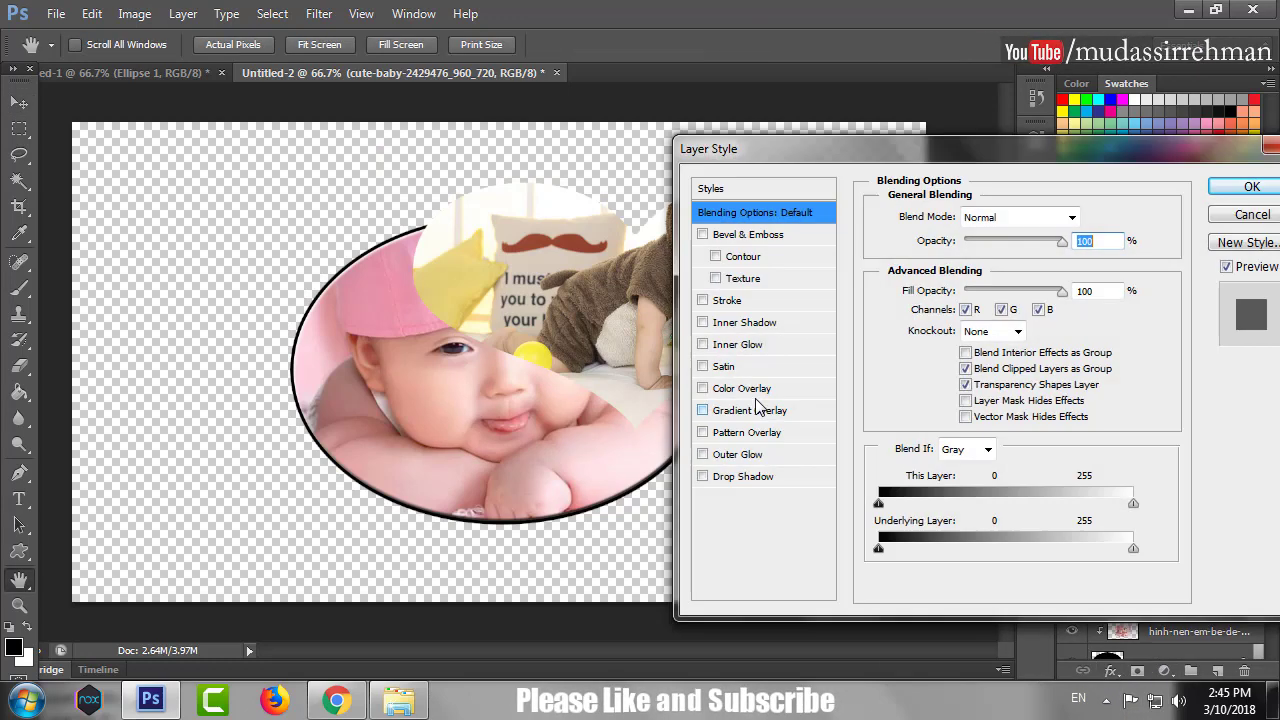
pyautogui.click(722, 302)
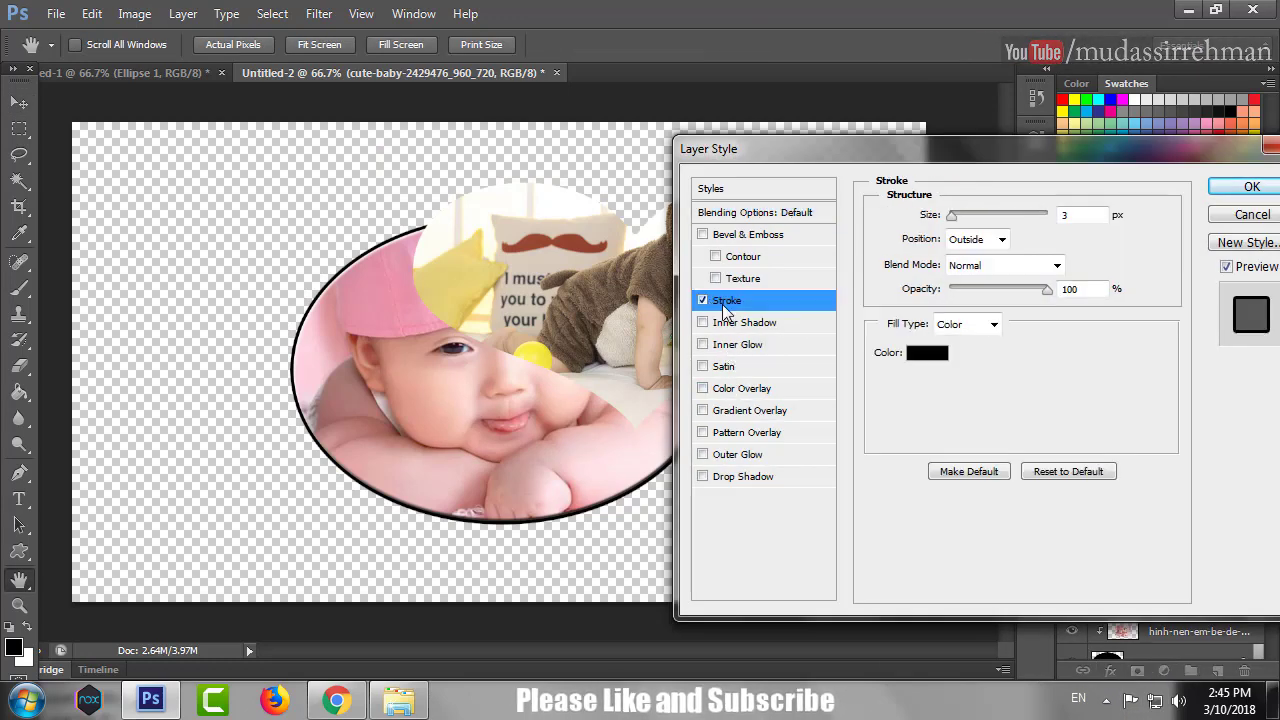
pyautogui.click(926, 354)
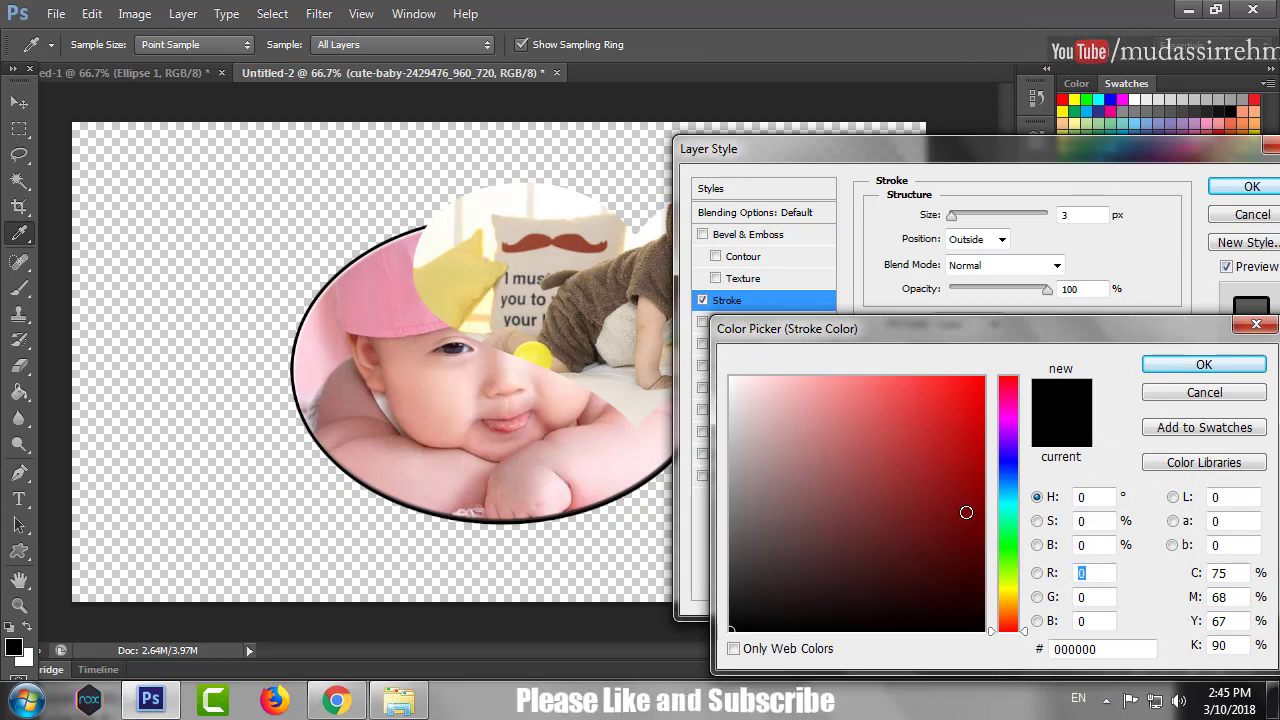
pyautogui.write('255')
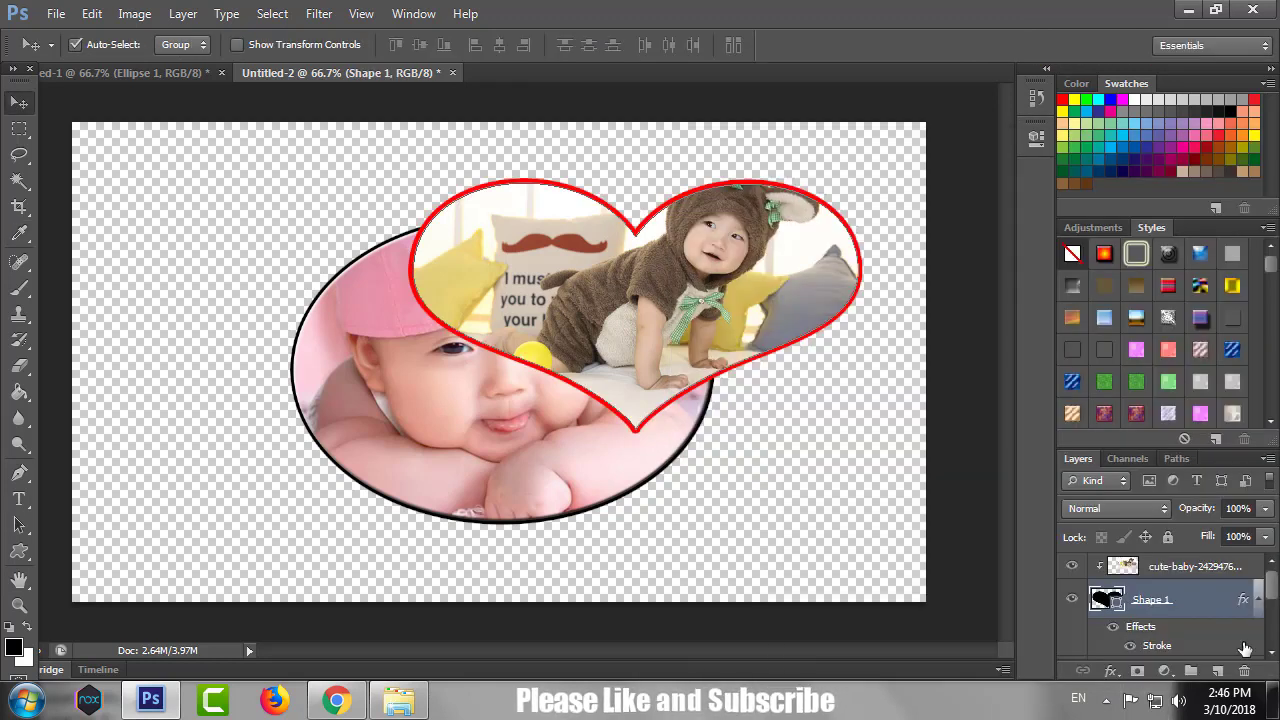
# Nudge the baby photo within the heart using arrow keys, then select the heart and photo layers.
pyautogui.click(1197, 578)
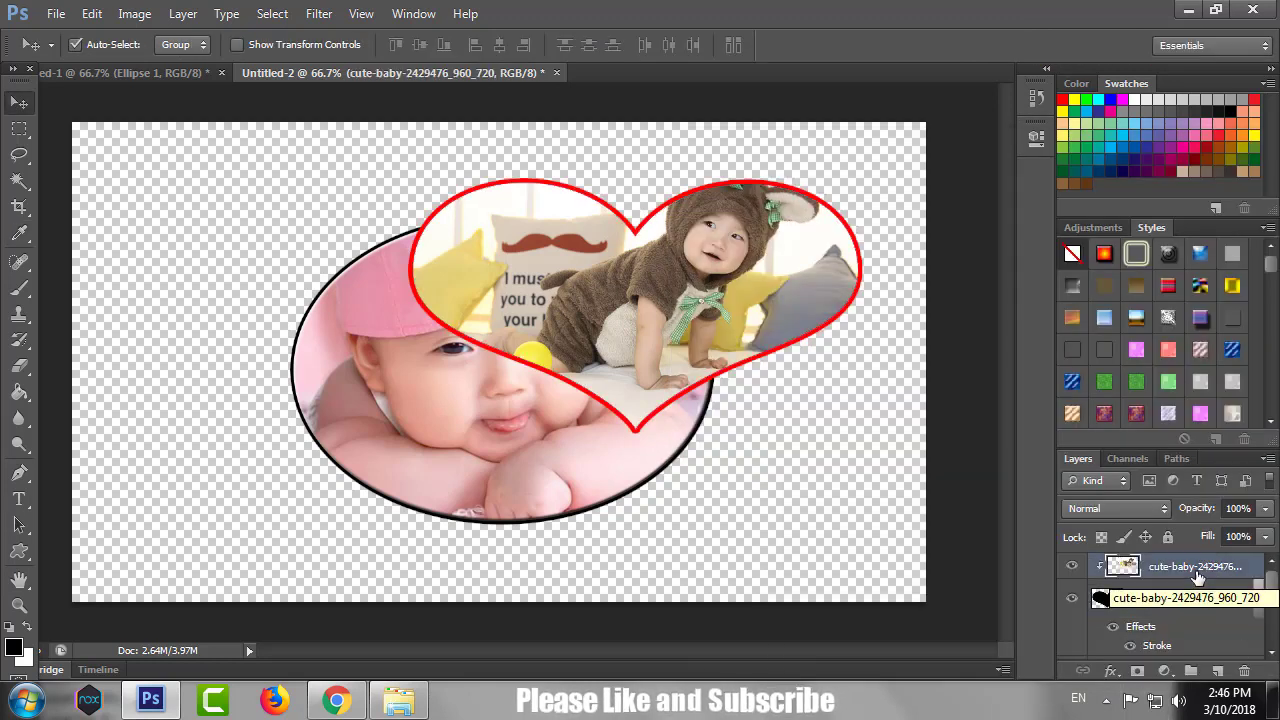
pyautogui.press('Down')
pyautogui.press('Down')
pyautogui.press('Down')
pyautogui.press('Down')
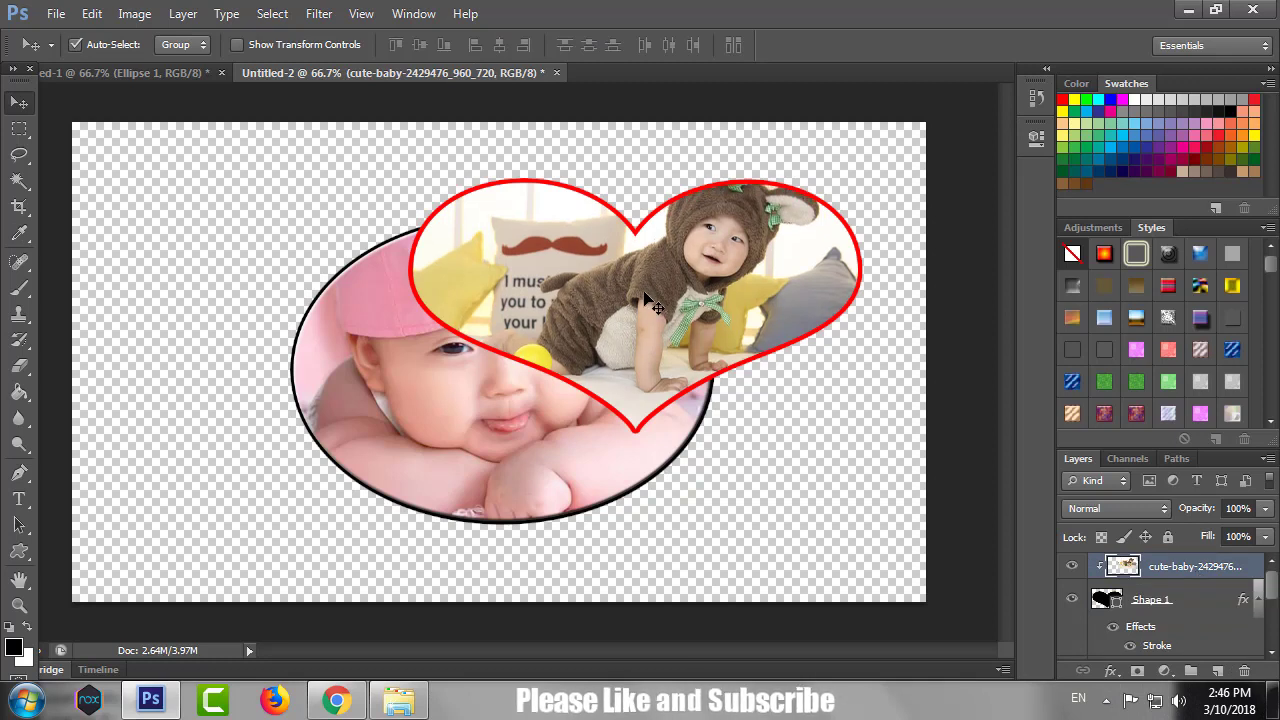
pyautogui.press('Down')
pyautogui.press('Down')
pyautogui.press('Down')
pyautogui.press('Down')
pyautogui.press('Down')
pyautogui.press('Down')
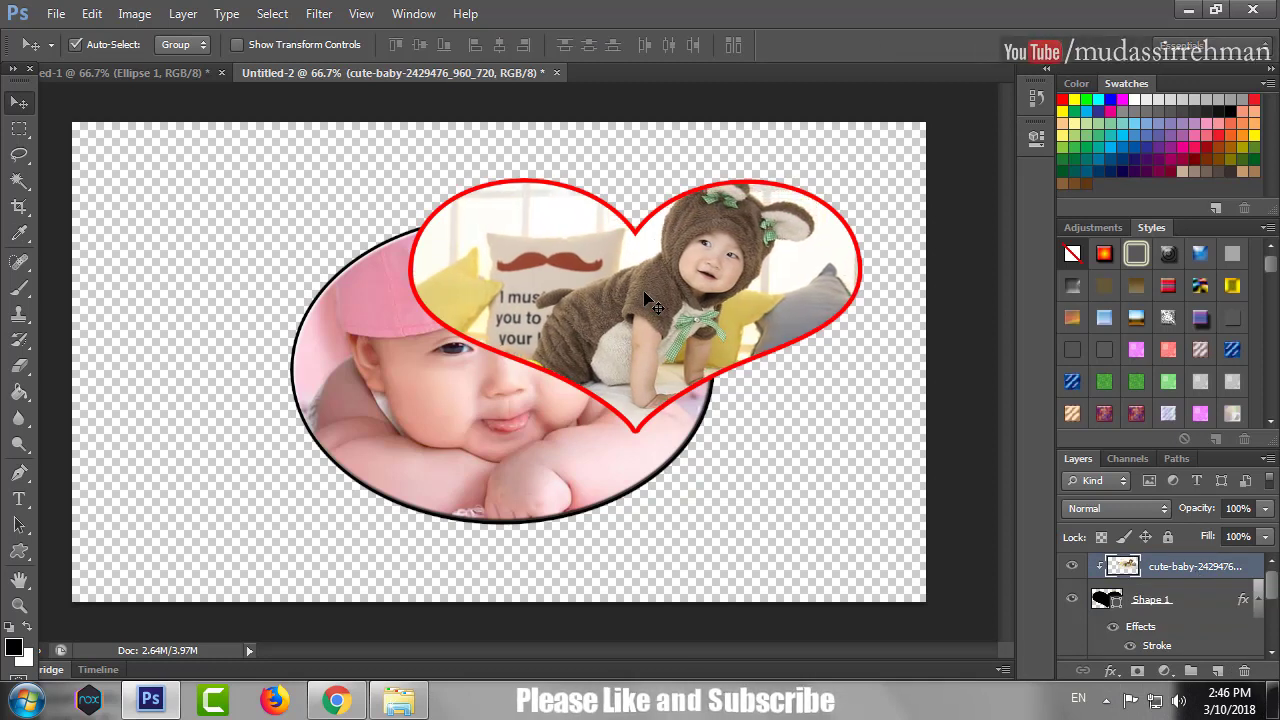
pyautogui.press('Down')
pyautogui.press('Up')
pyautogui.press('Up')
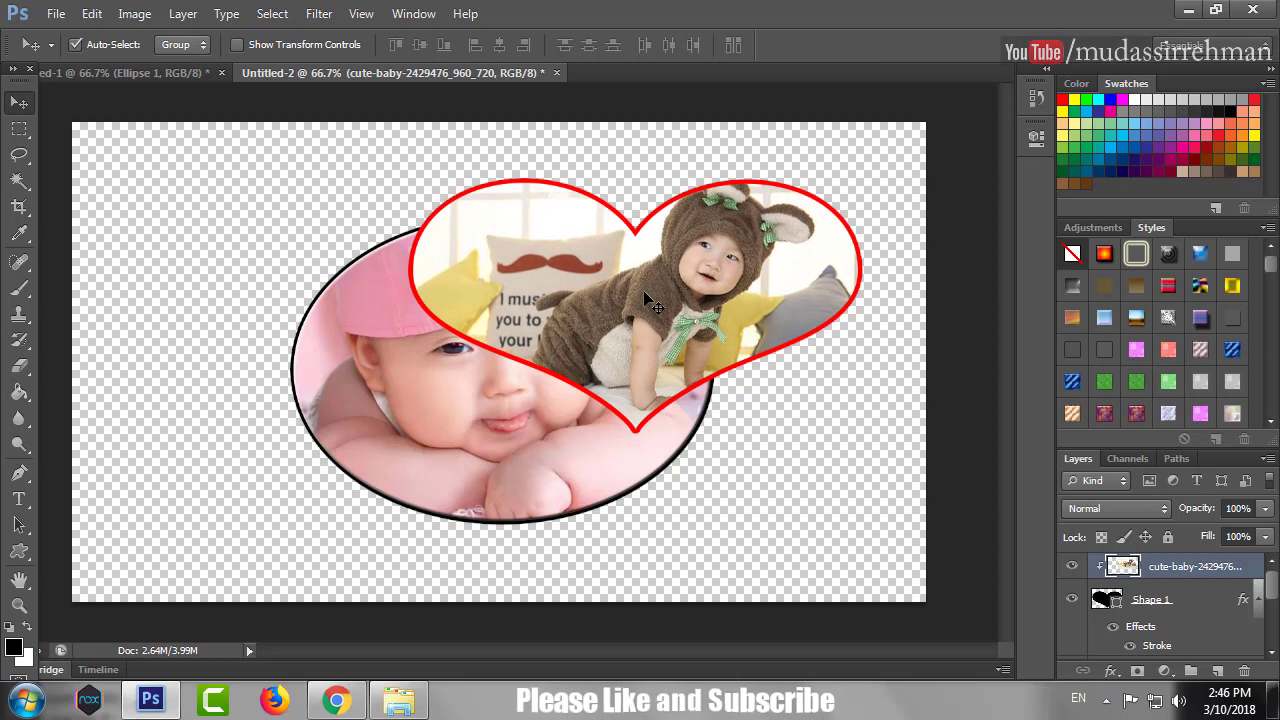
pyautogui.press('Up')
pyautogui.press('Up')
pyautogui.press('Up')
pyautogui.press('Up')
pyautogui.press('Up')
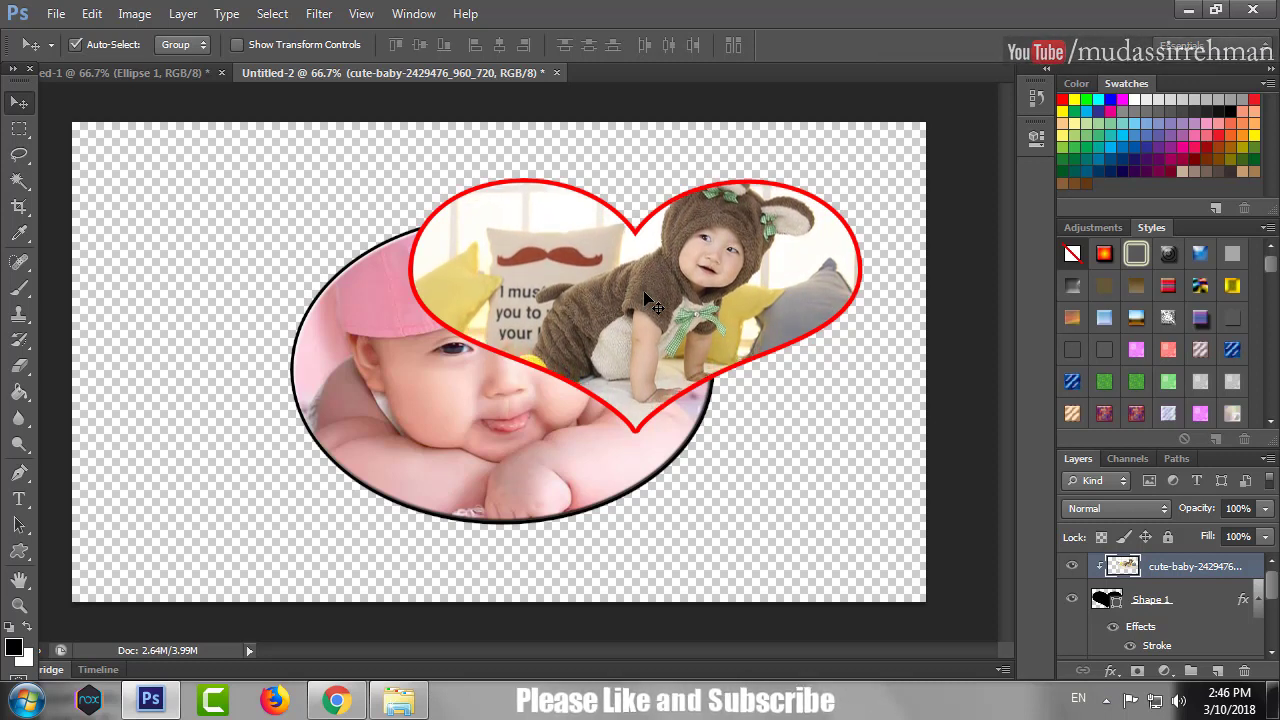
pyautogui.press('Up')
pyautogui.press('Up')
pyautogui.press('Up')
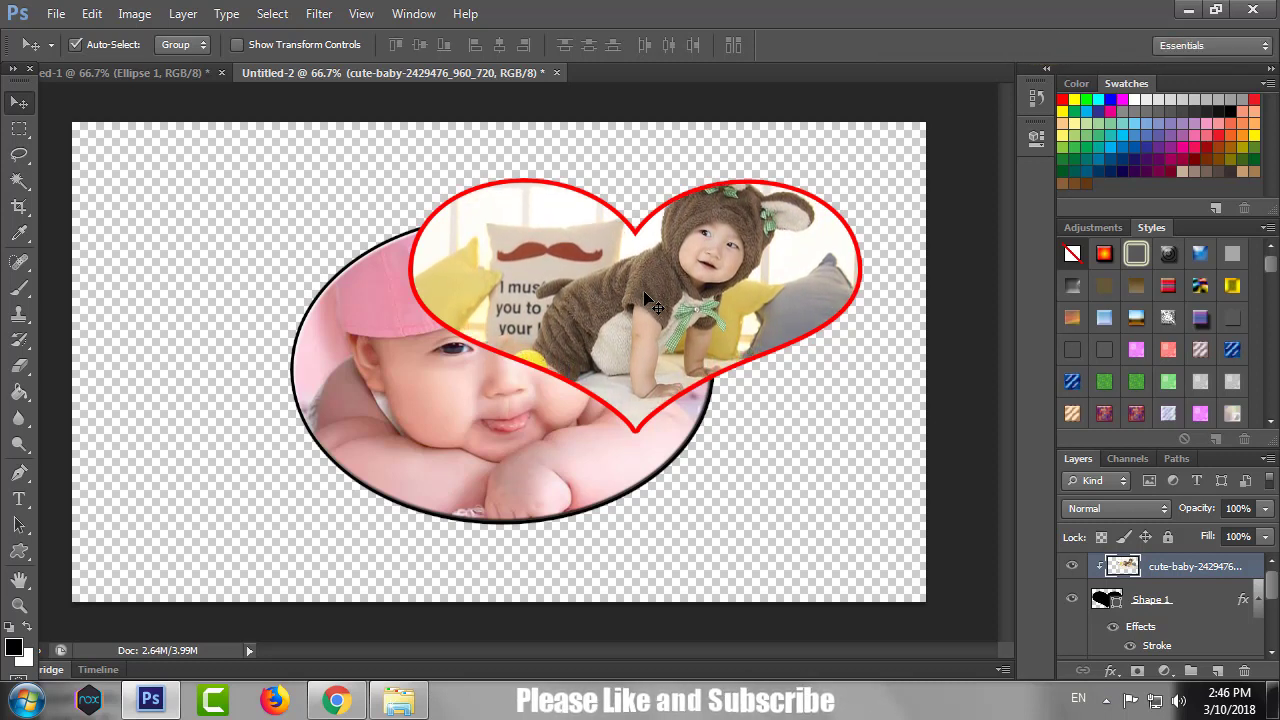
pyautogui.click(1202, 601)
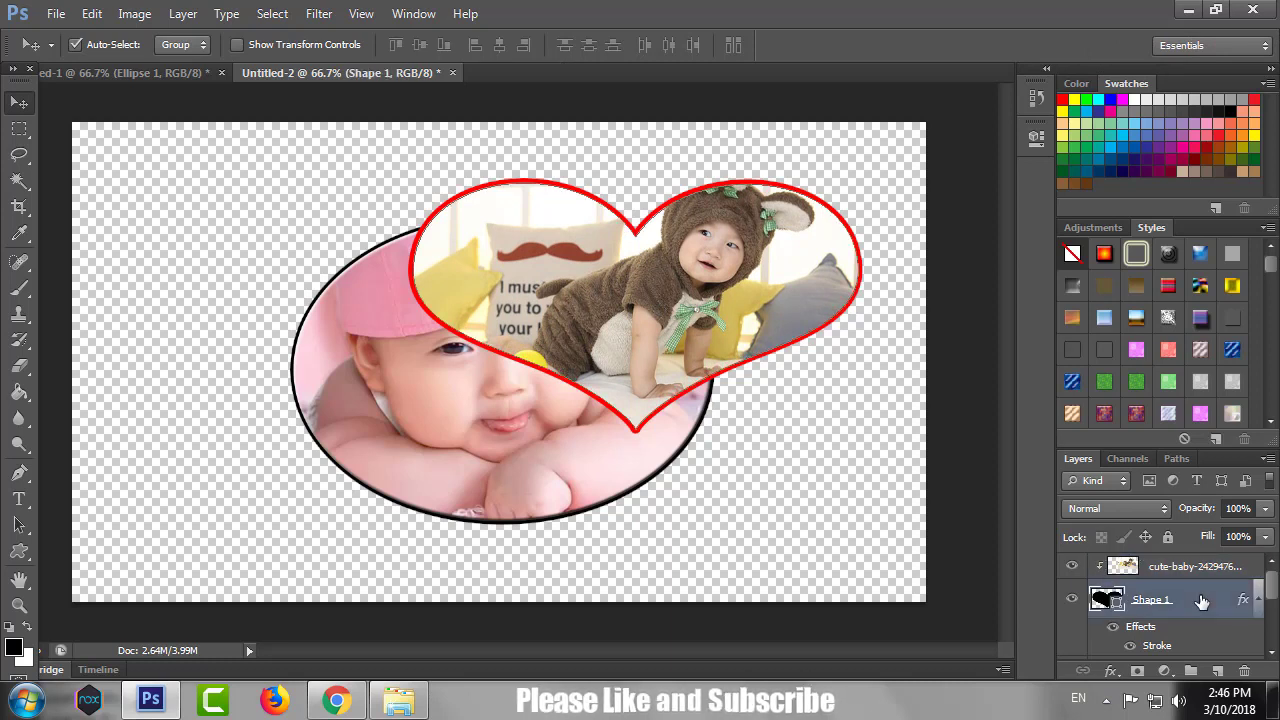
pyautogui.keyDown('shift'); pyautogui.click(1200, 568); pyautogui.keyUp('shift')
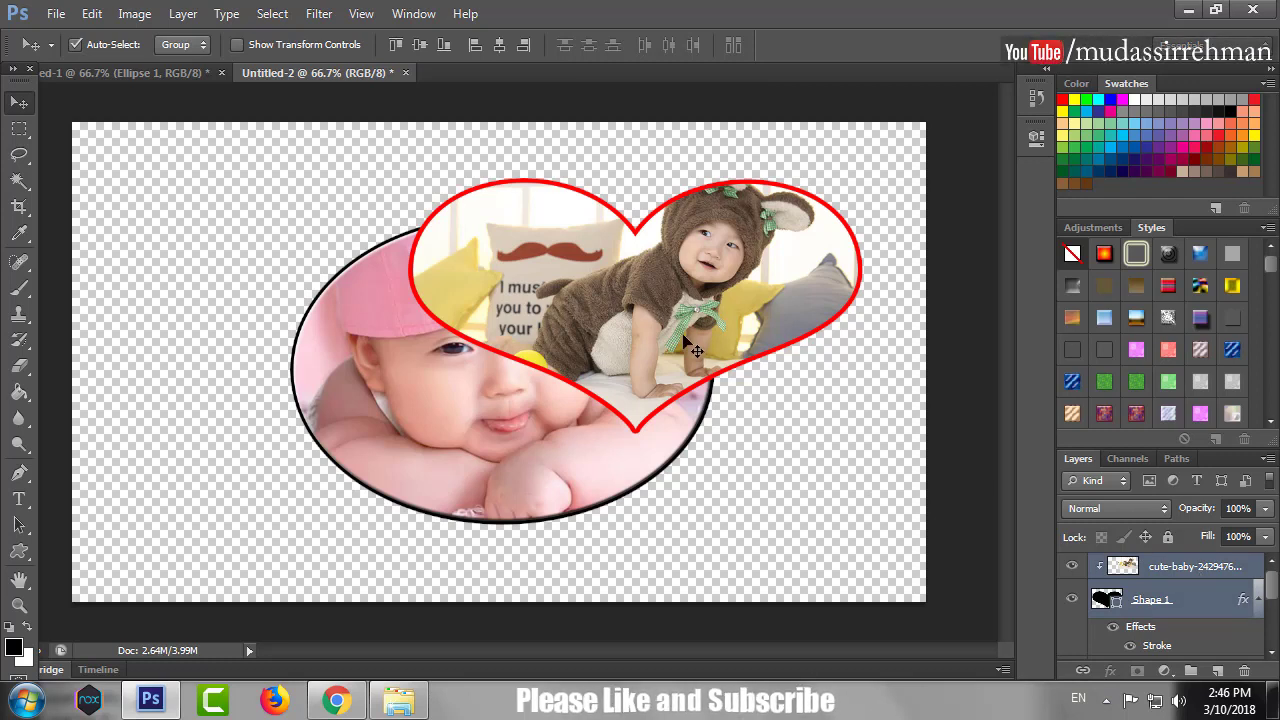
# Scale the heart photo to about 58%, place it top-right, and copy it to the top-left.
pyautogui.hotkey('ctrl', 't')
pyautogui.moveTo(353, 106); pyautogui.dragTo(505, 211)
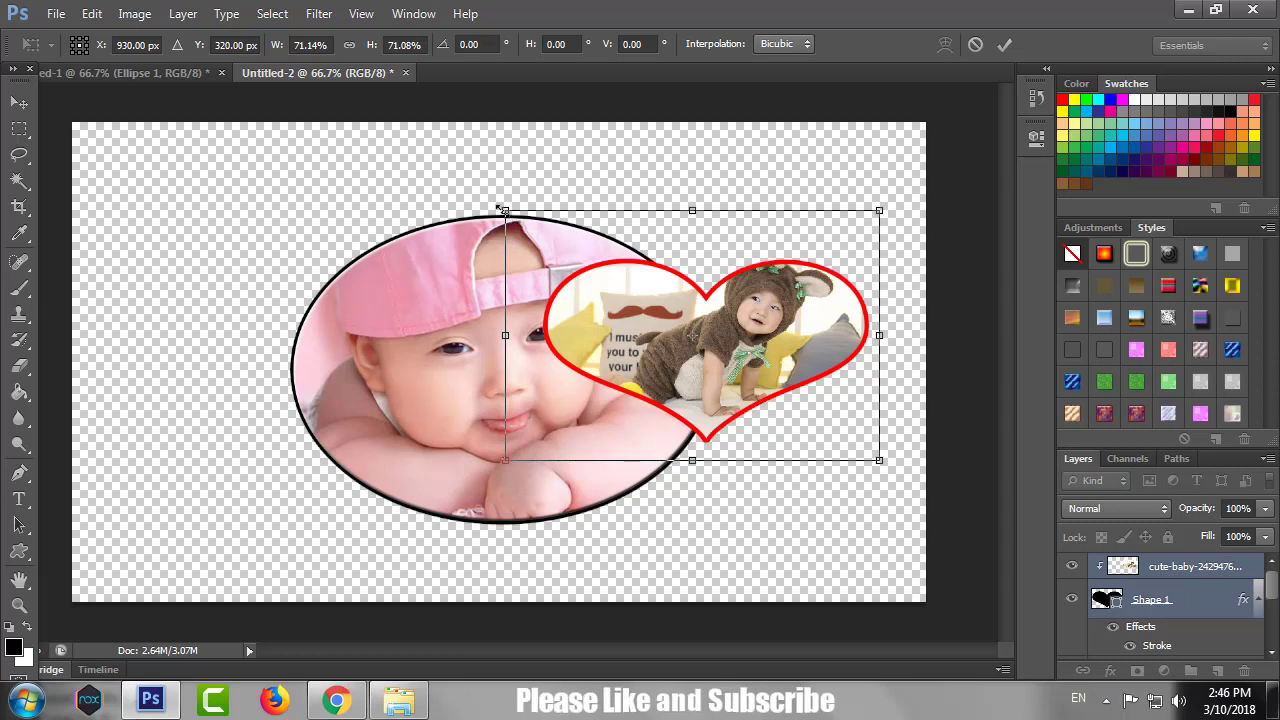
pyautogui.moveTo(503, 210); pyautogui.dragTo(443, 168)
pyautogui.moveTo(665, 295)
pyautogui.mouseDown()
pyautogui.moveTo(700, 230)
pyautogui.moveTo(818, 336)
pyautogui.mouseUp()
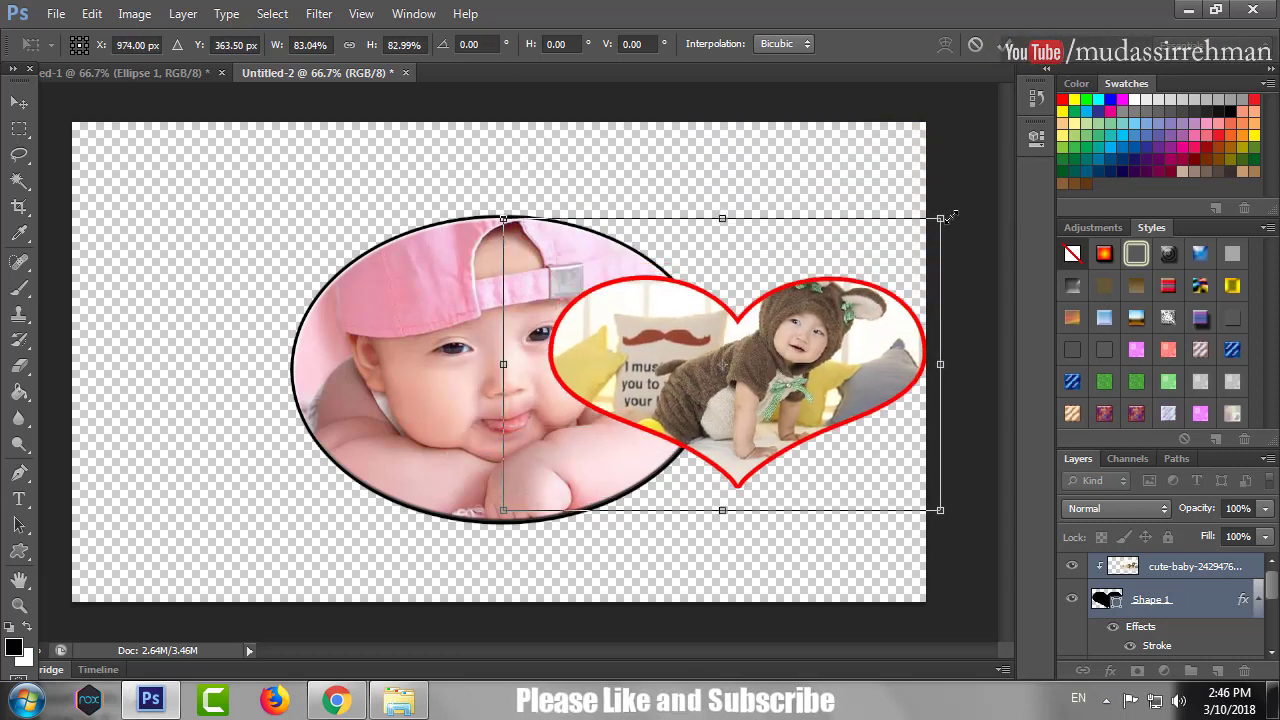
pyautogui.moveTo(940, 218); pyautogui.dragTo(809, 305)
pyautogui.moveTo(711, 451); pyautogui.dragTo(826, 236)
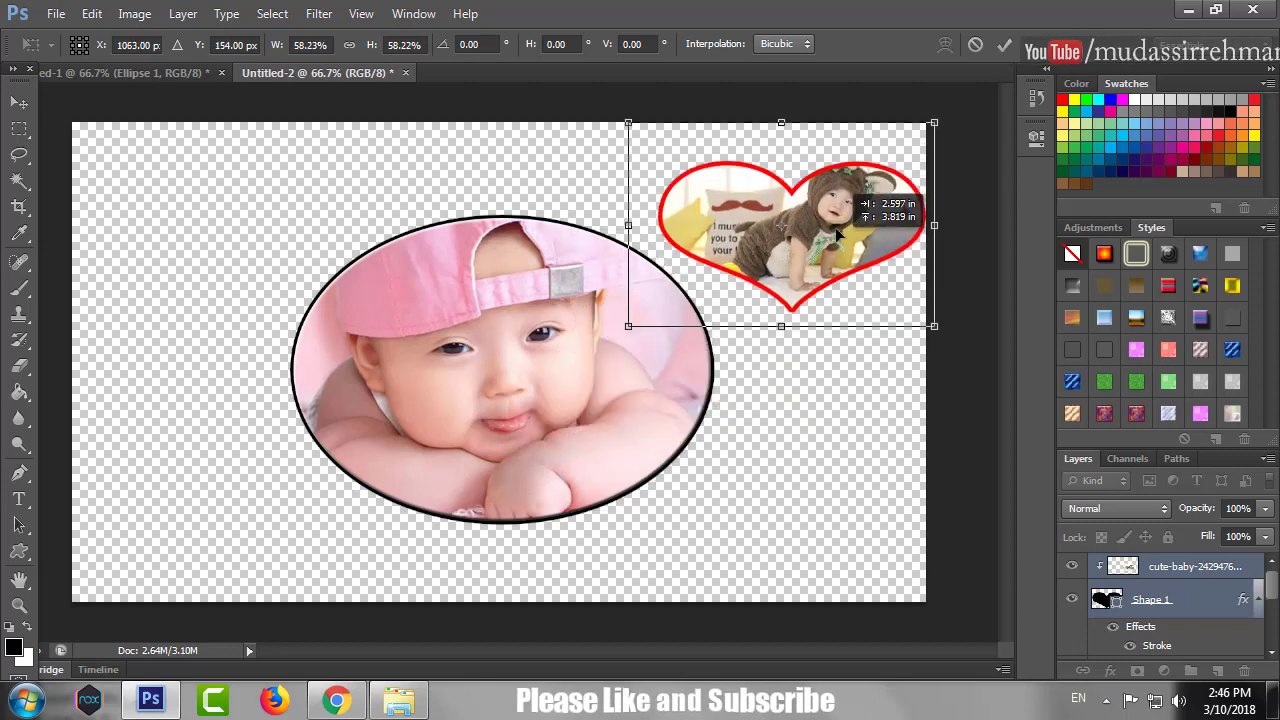
pyautogui.press('Return')
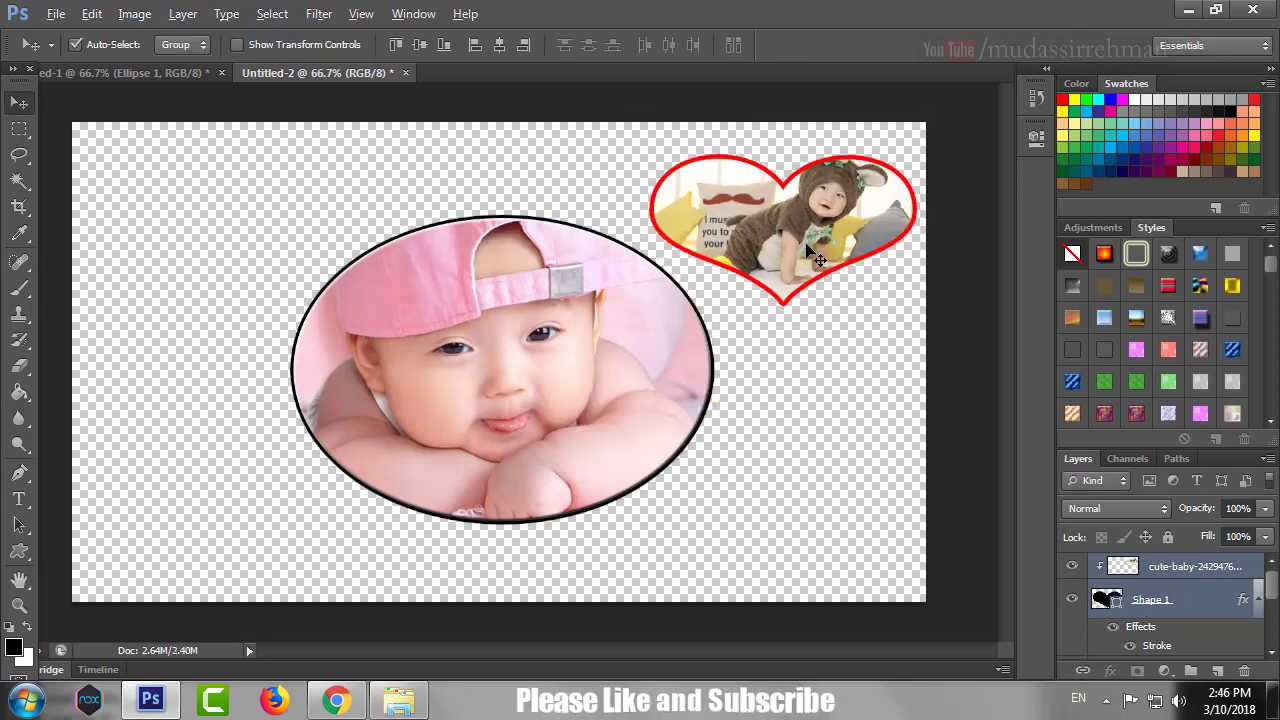
pyautogui.moveTo(779, 226)
pyautogui.mouseDown()
pyautogui.moveTo(205, 224)
pyautogui.moveTo(219, 226)
pyautogui.moveTo(205, 224)
pyautogui.moveTo(195, 535)
pyautogui.moveTo(778, 527)
pyautogui.mouseUp()
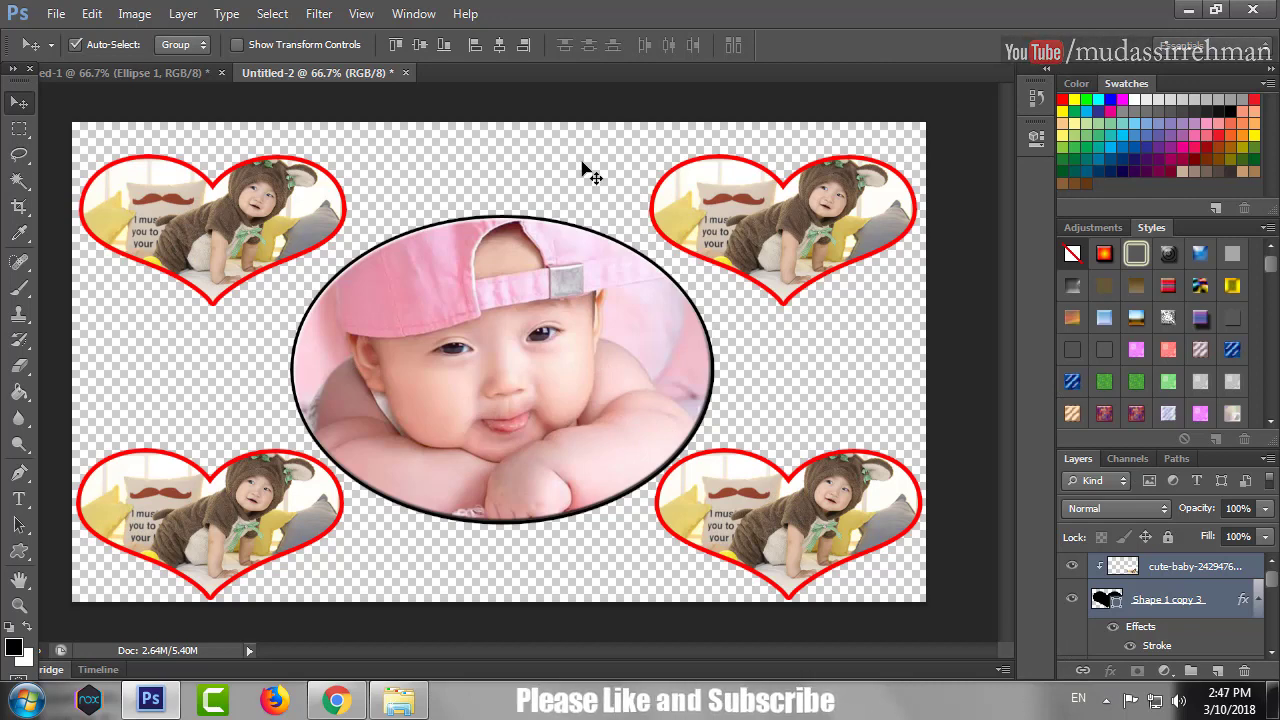
# Save the four-heart composition to the Desktop as the PNG file Untitled-789.png.
pyautogui.hotkey('ctrl', 's')
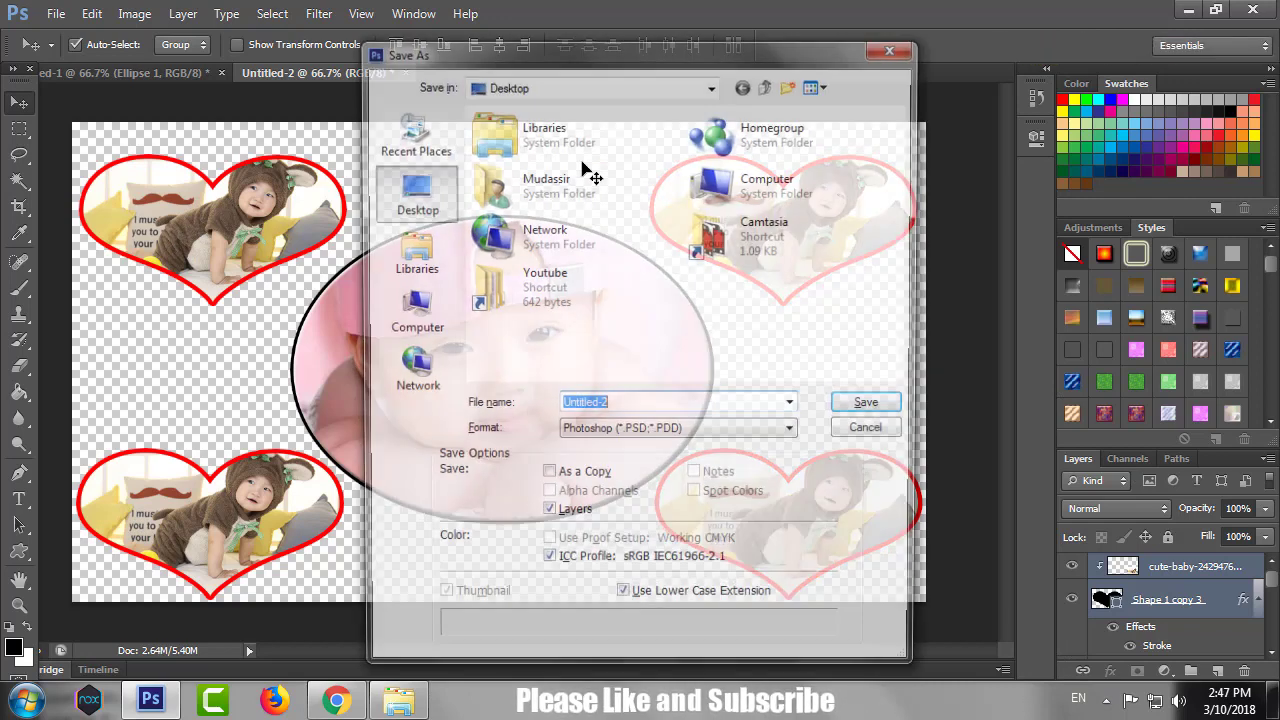
pyautogui.click(655, 433)
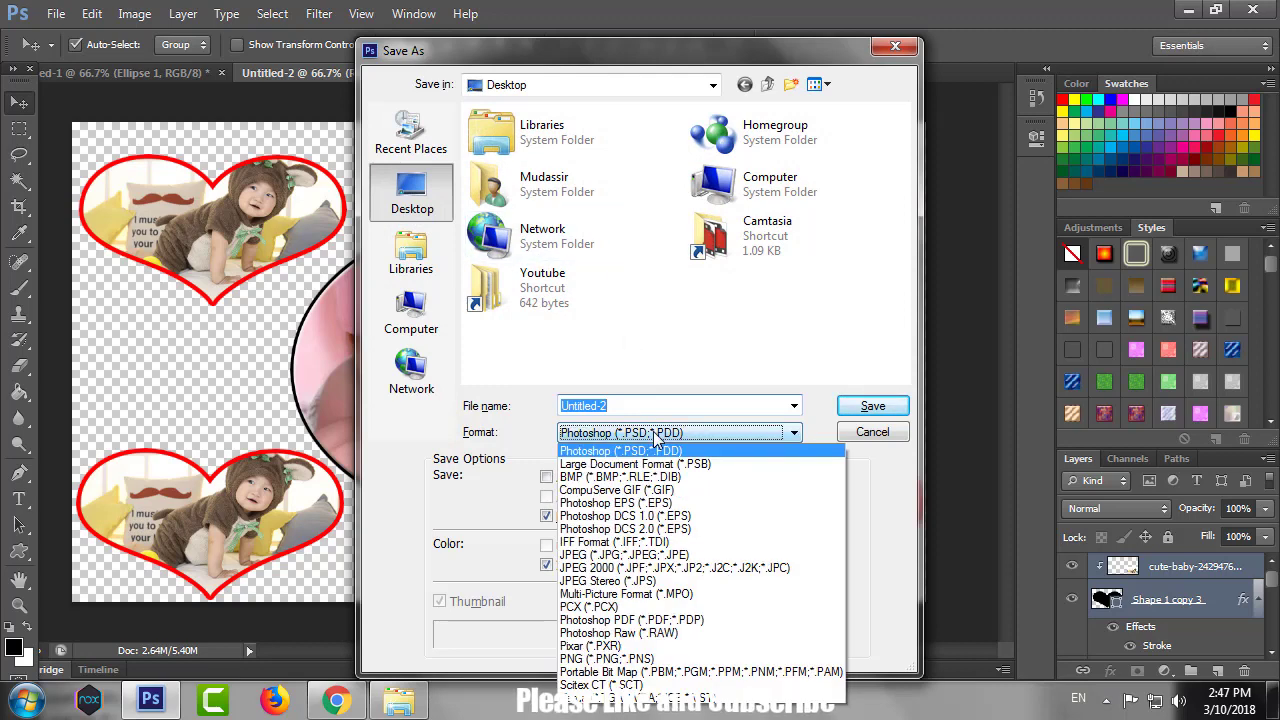
pyautogui.click(686, 659)
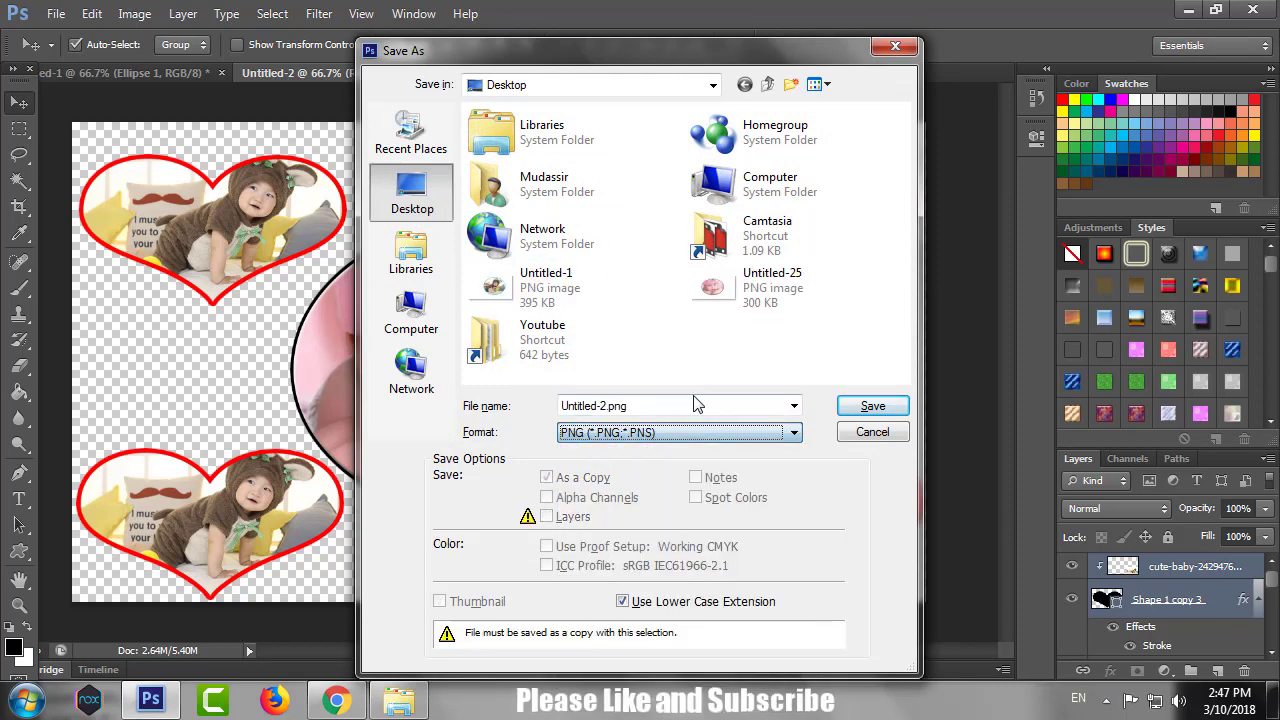
pyautogui.click(610, 407)
pyautogui.write('789')
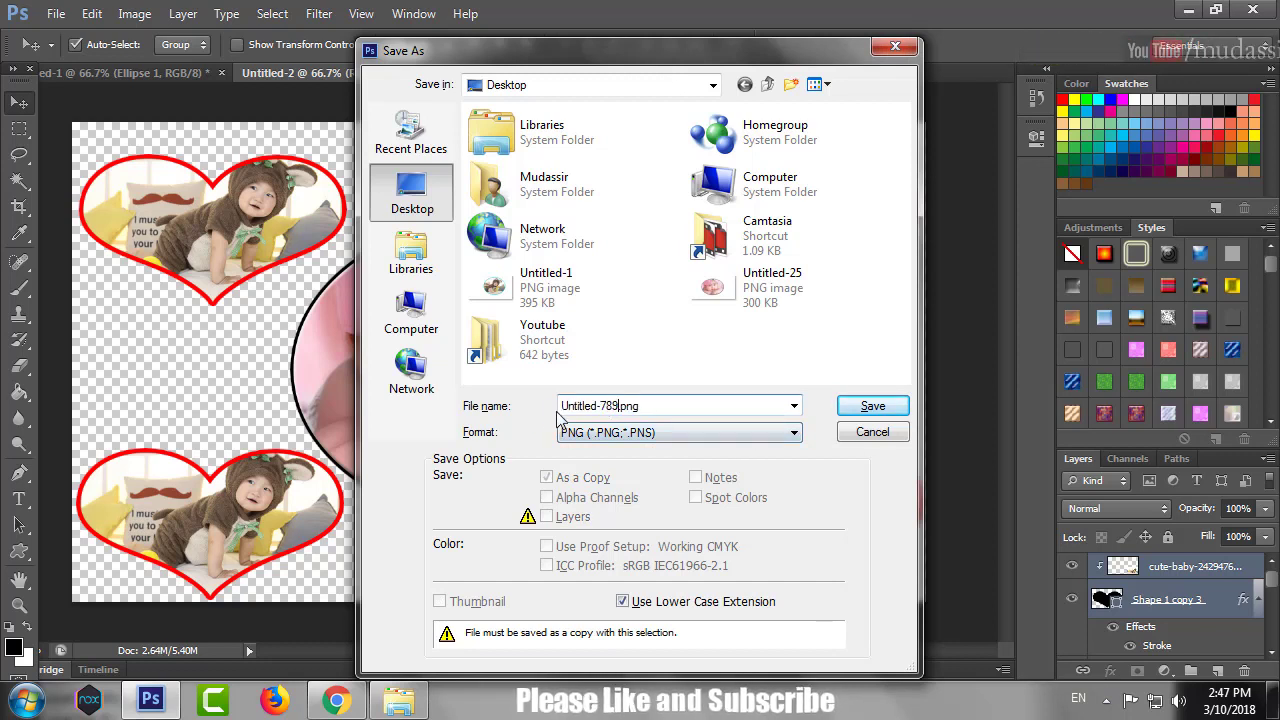
pyautogui.click(848, 415)
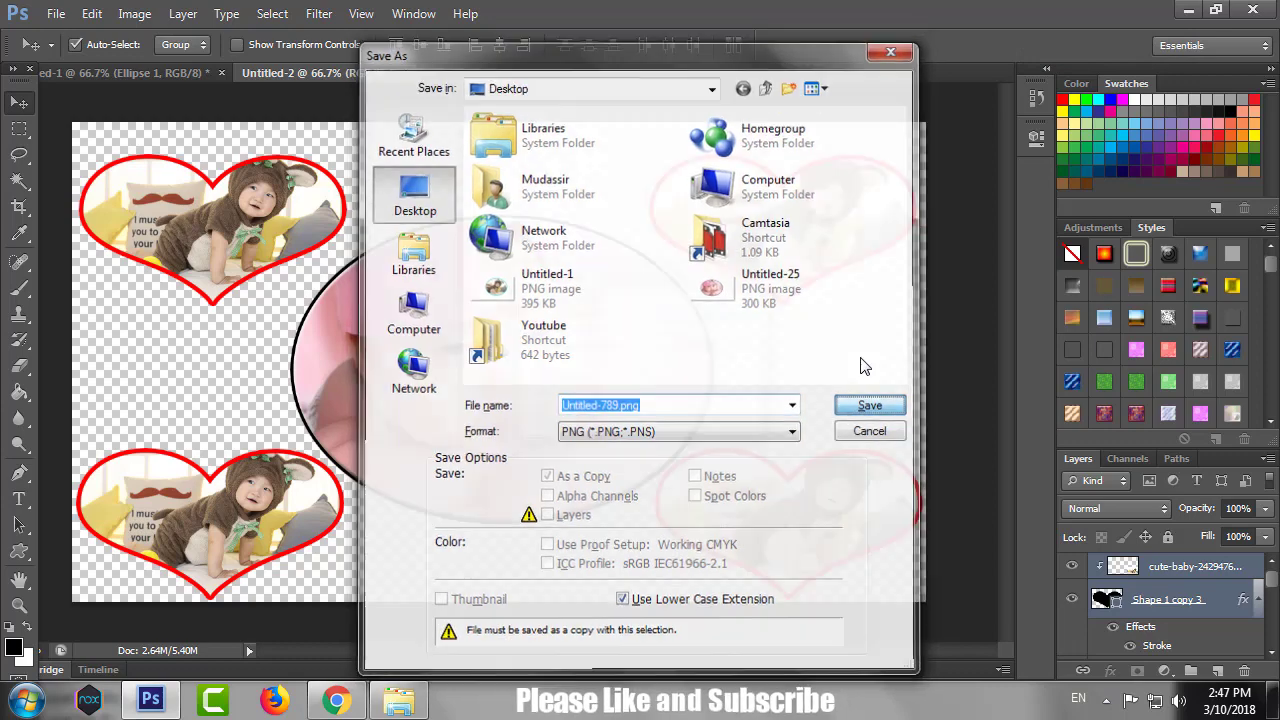
pyautogui.click(706, 313)
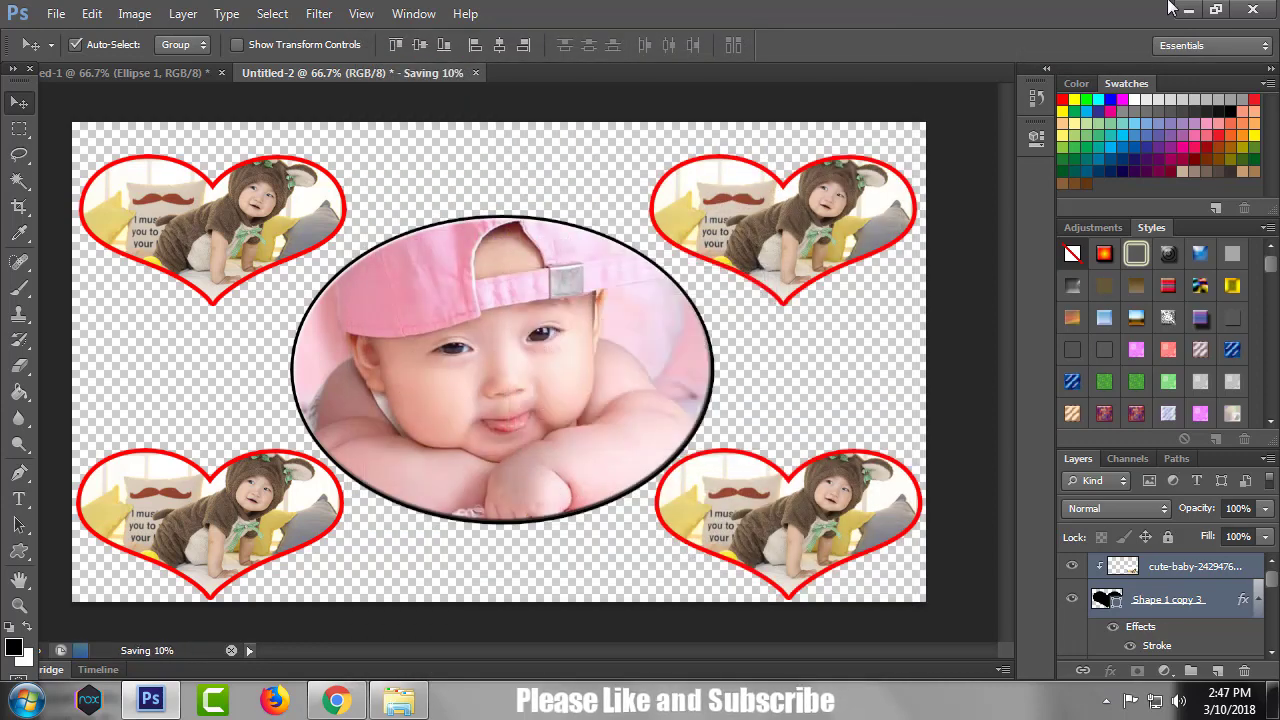
pyautogui.click(1188, 9)
# Open Untitled-1 in Windows Photo Viewer and browse to Untitled-789 to check the result.
pyautogui.click(1087, 277)
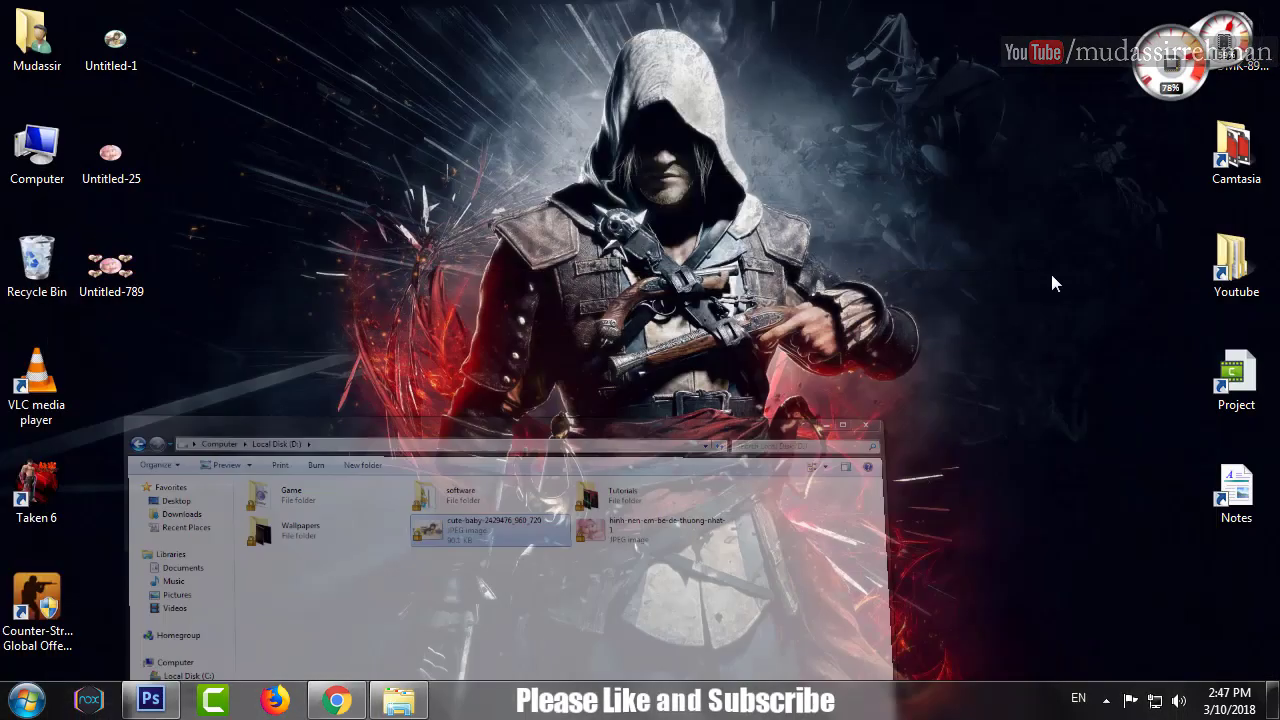
pyautogui.doubleClick(102, 60)
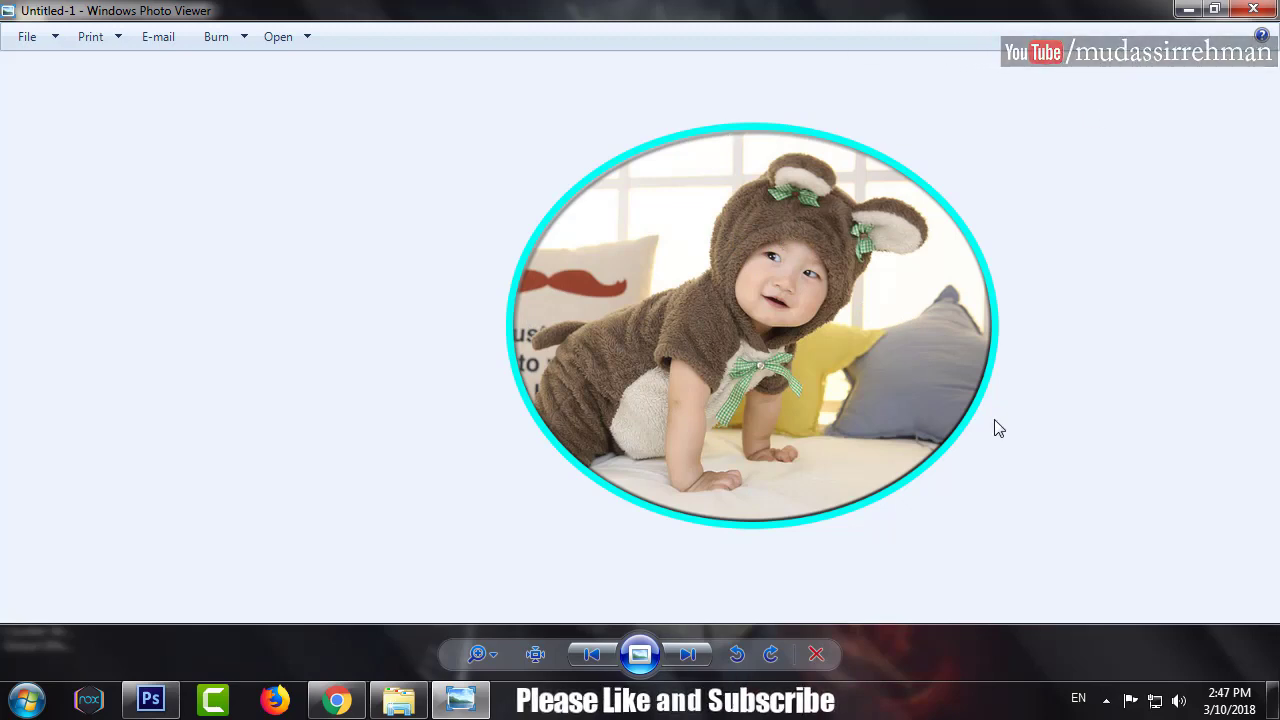
pyautogui.press('Left')
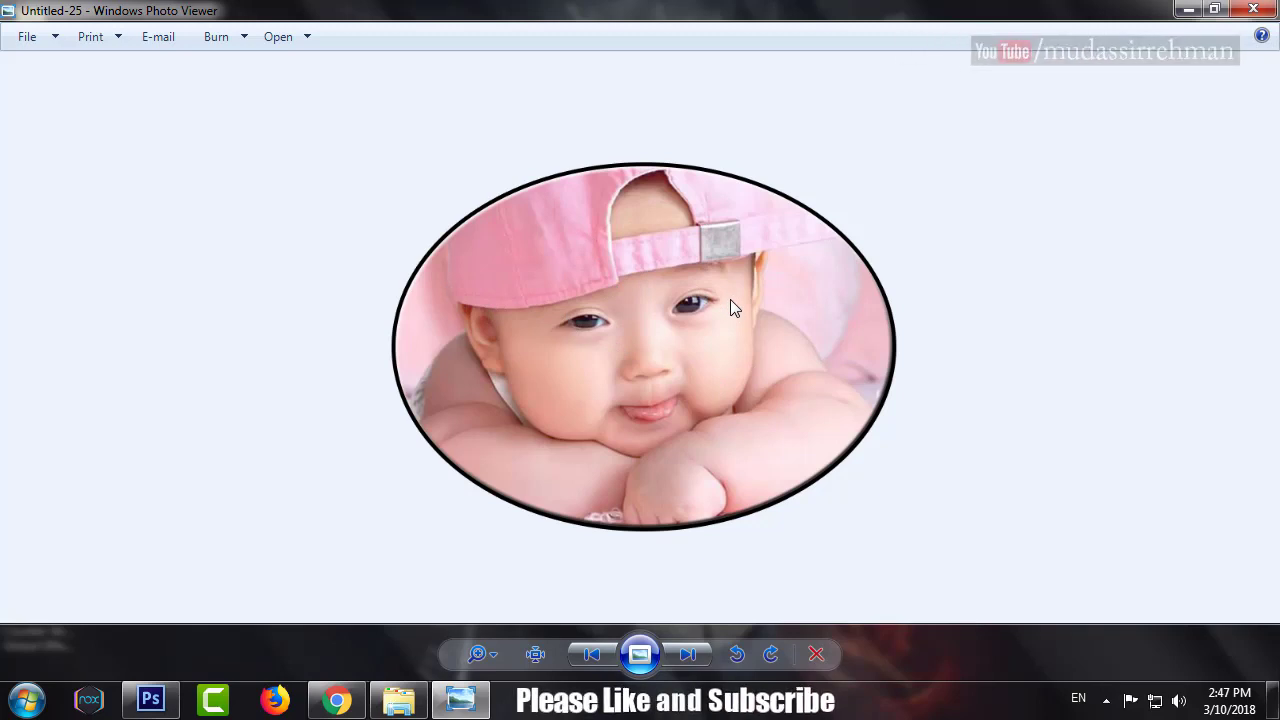
pyautogui.press('Right')
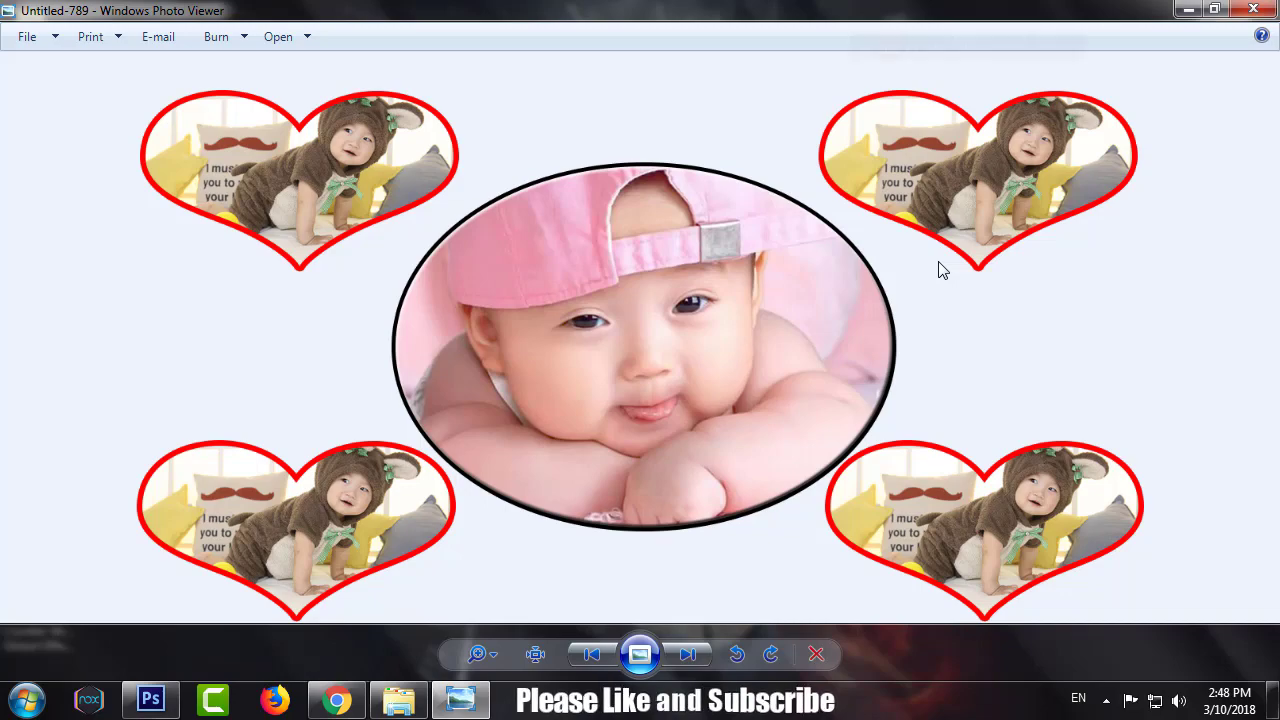
pyautogui.click(1190, 13)
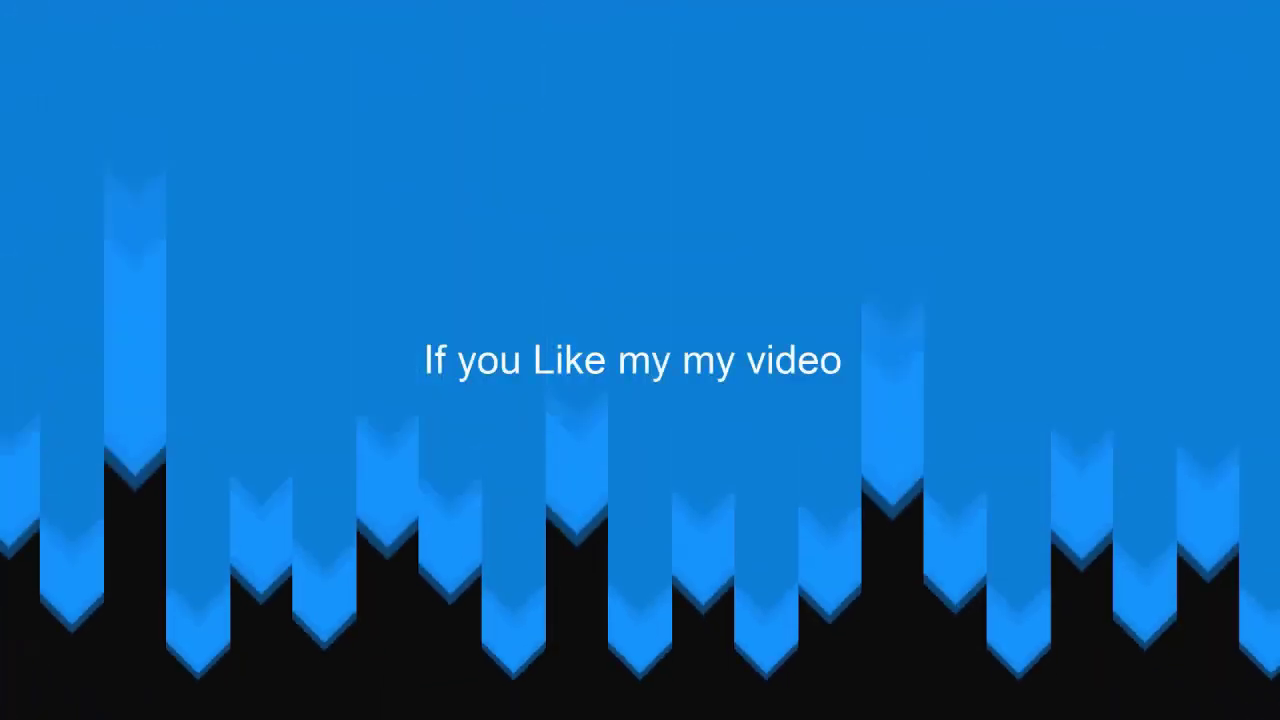